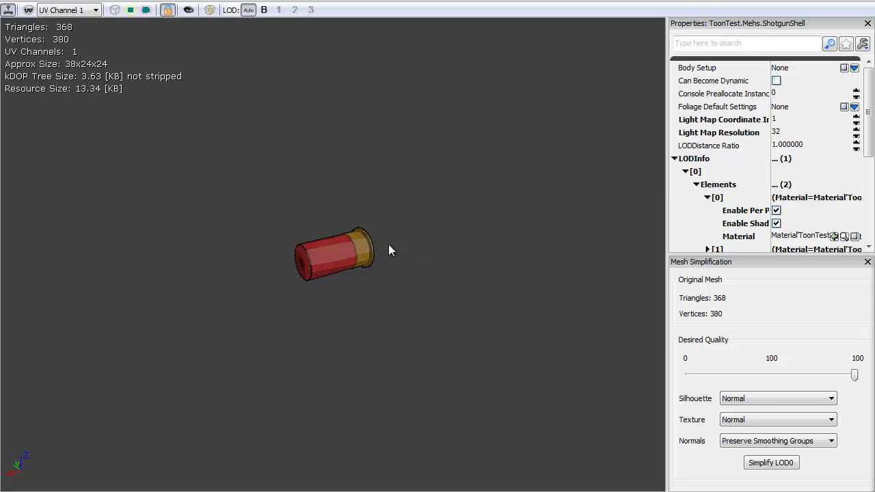
Step: Examine the ShotgunShell mesh and open its ShotgunShell texture from the ToonTest Texture group to review it
drag(388, 243, 356, 171)
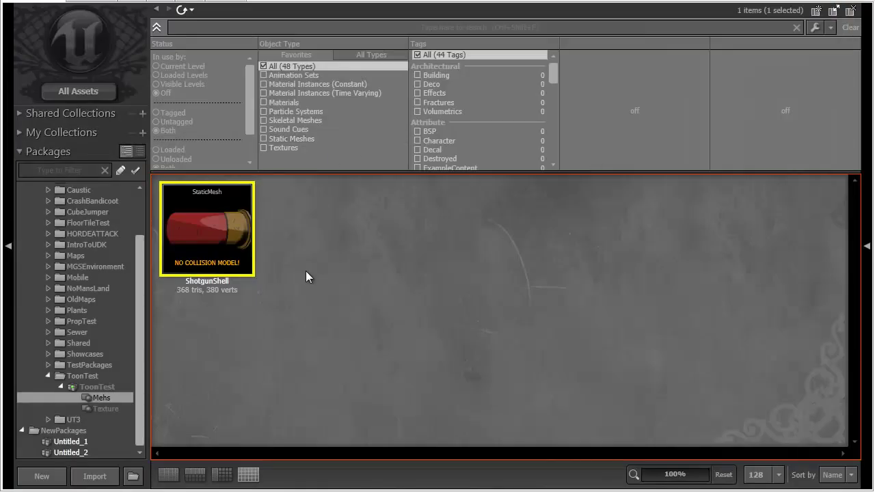
click(105, 408)
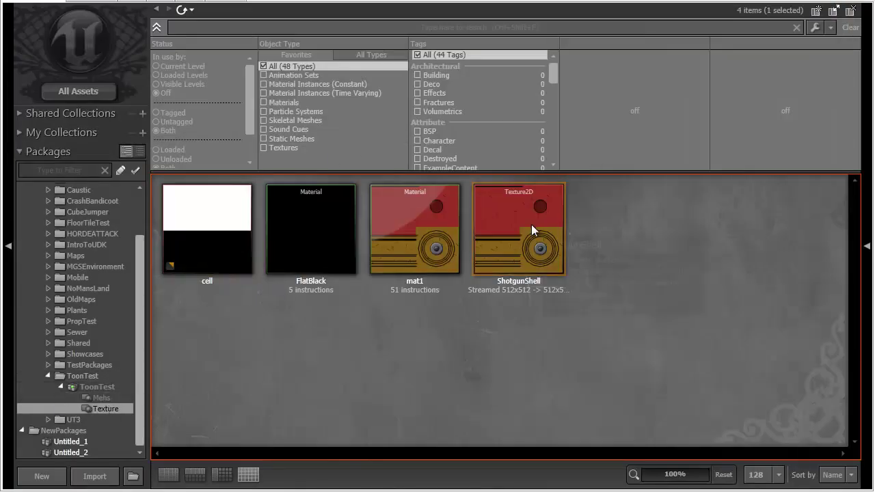
double_click(531, 225)
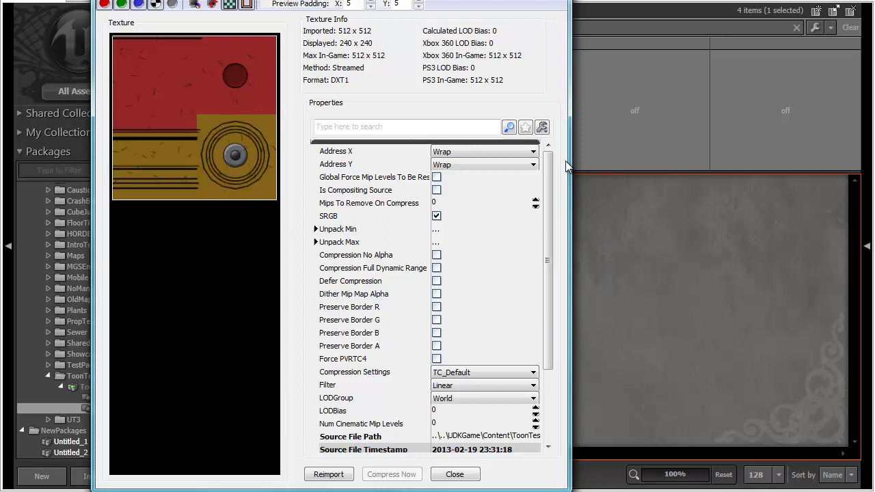
mouse_move(550, 173)
mouse_down()
mouse_move(546, 297)
mouse_move(550, 171)
mouse_up()
click(552, 0)
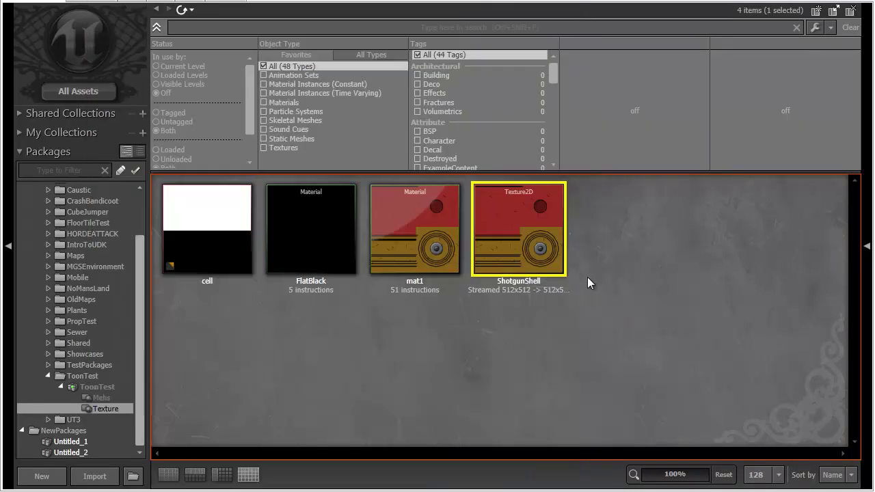
Step: Open the FlatBlack material and examine its emissive connection and lighting model
click(415, 337)
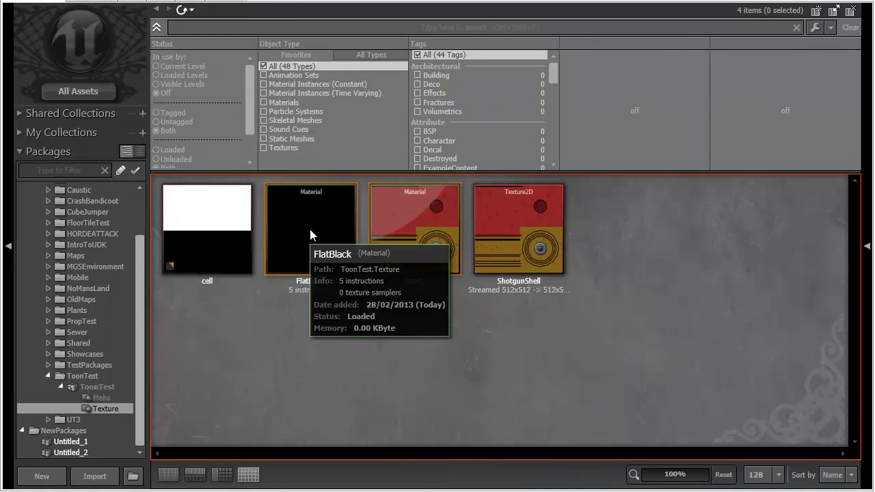
click(321, 231)
click(436, 260)
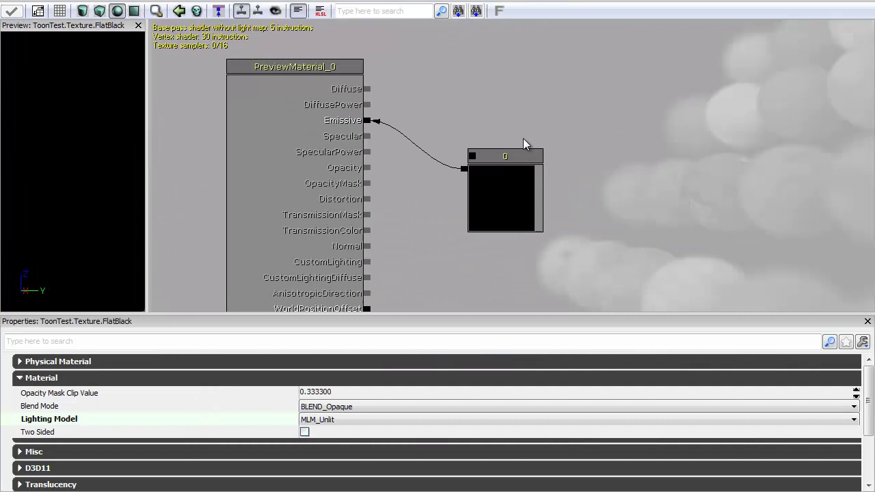
scroll(602, 115, up, 1)
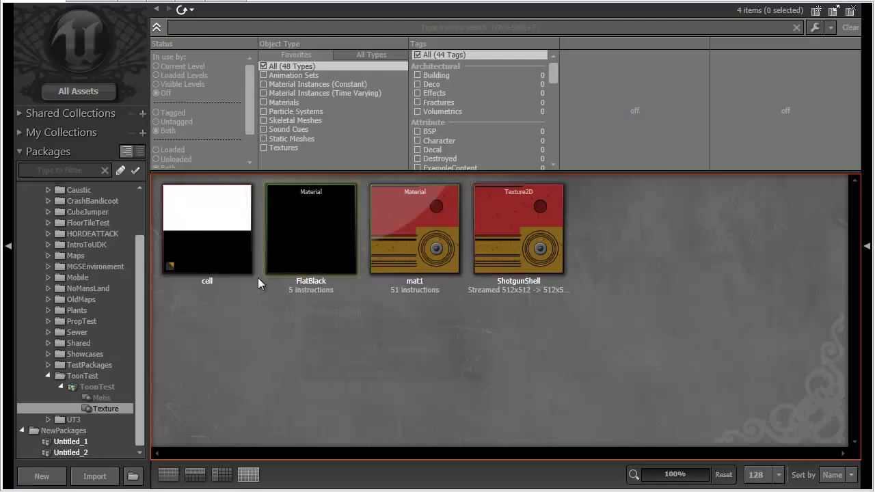
Step: Open the ShotgunShell static mesh from the Mehs group and examine its outline and toon shading from several angles
click(102, 398)
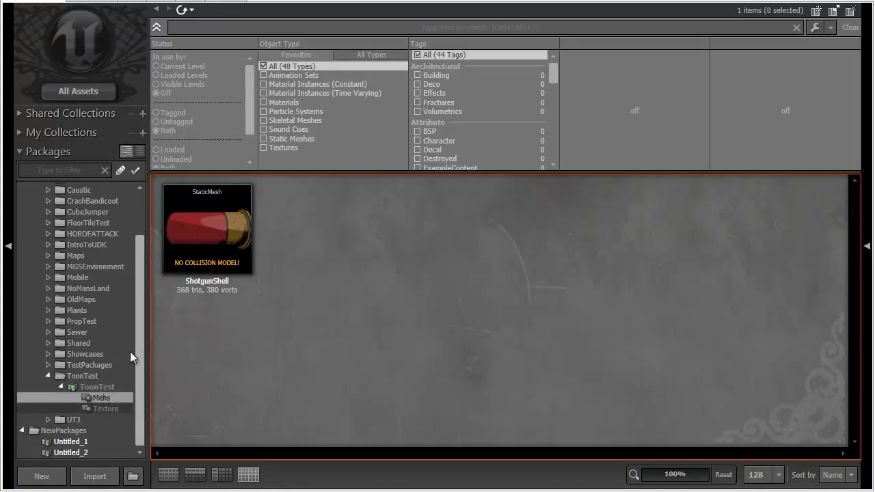
double_click(212, 243)
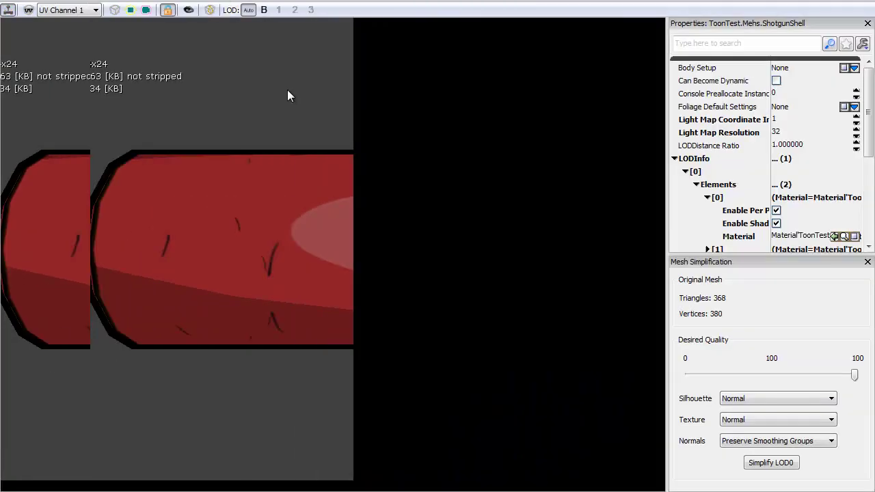
right_drag(287, 89, 410, 399)
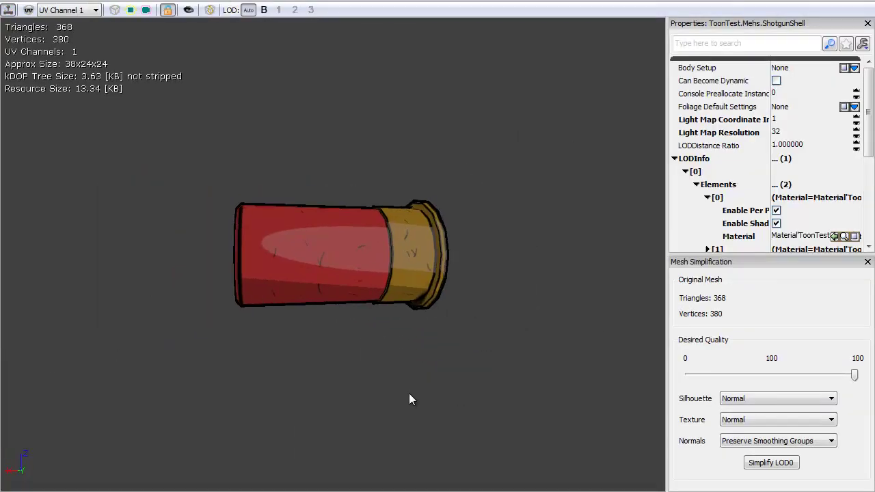
drag(409, 394, 190, 186)
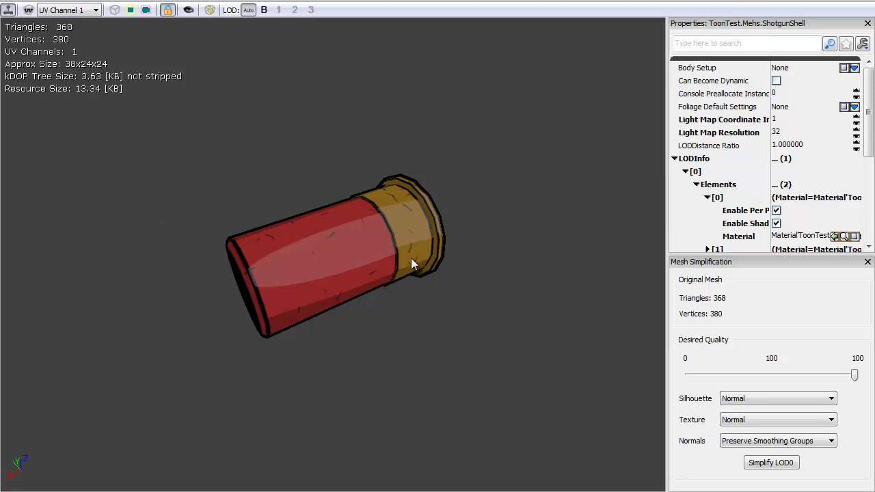
drag(410, 258, 425, 318)
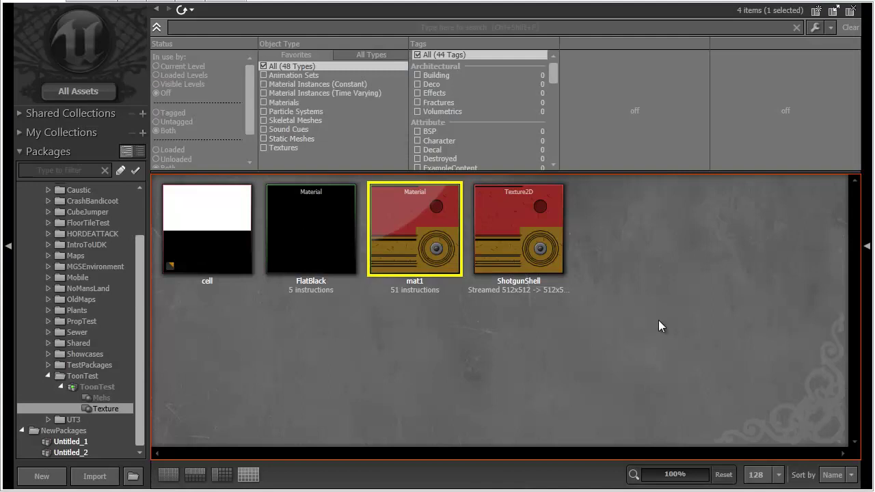
Step: Create a new material named Example in the Texture group of the ToonTest package and enlarge its editor window
right_click(646, 239)
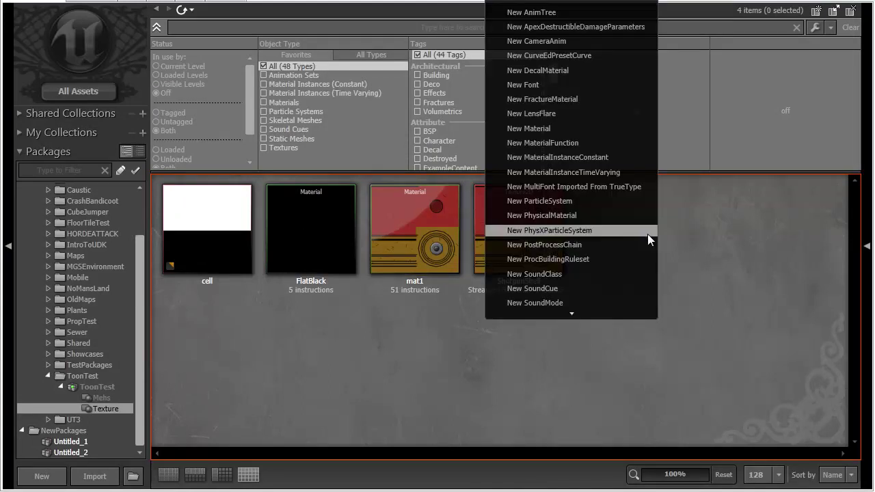
click(561, 129)
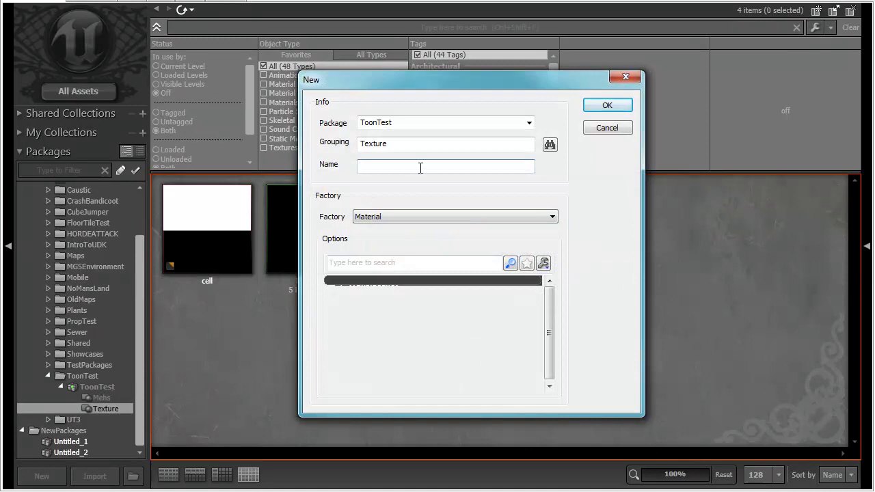
text(Example)
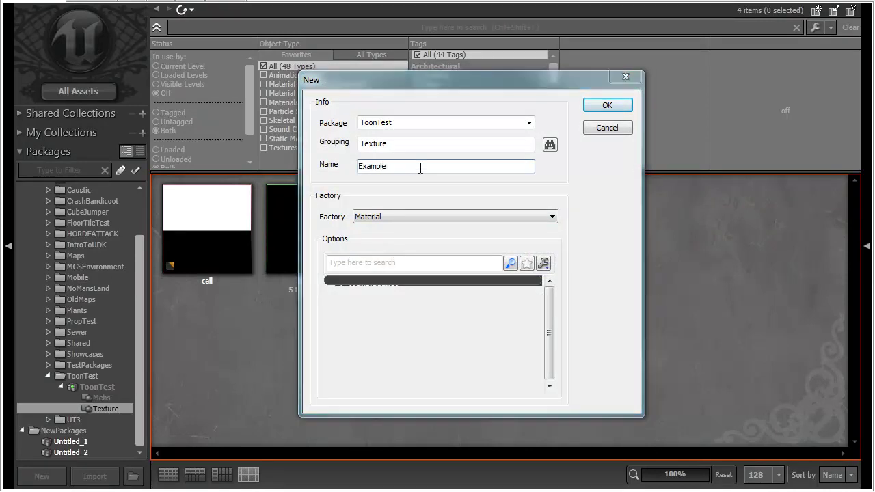
key(Return)
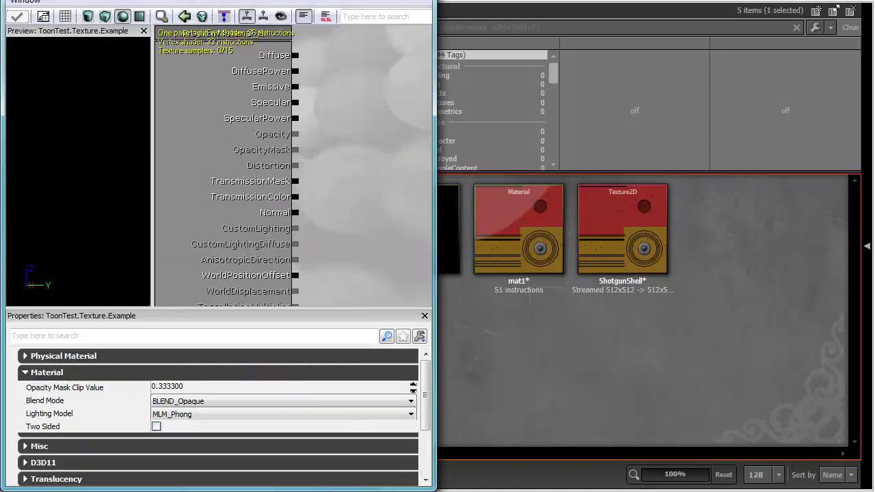
drag(285, 0, 513, 0)
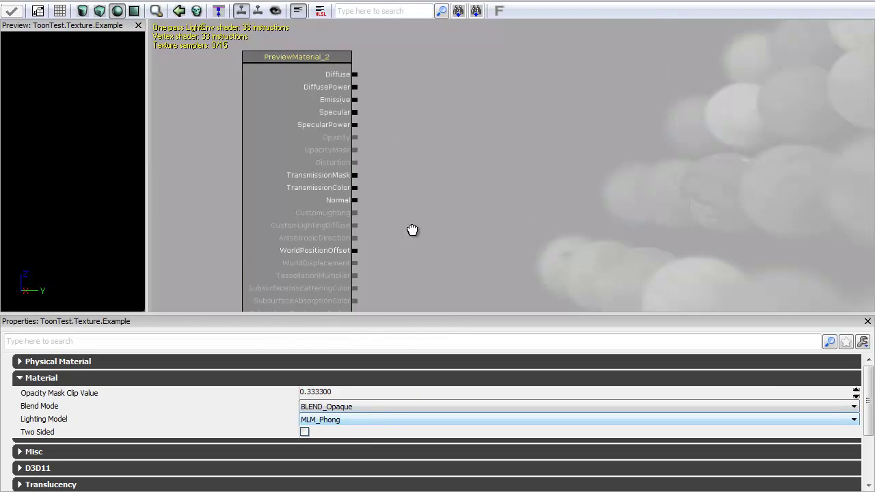
click(361, 418)
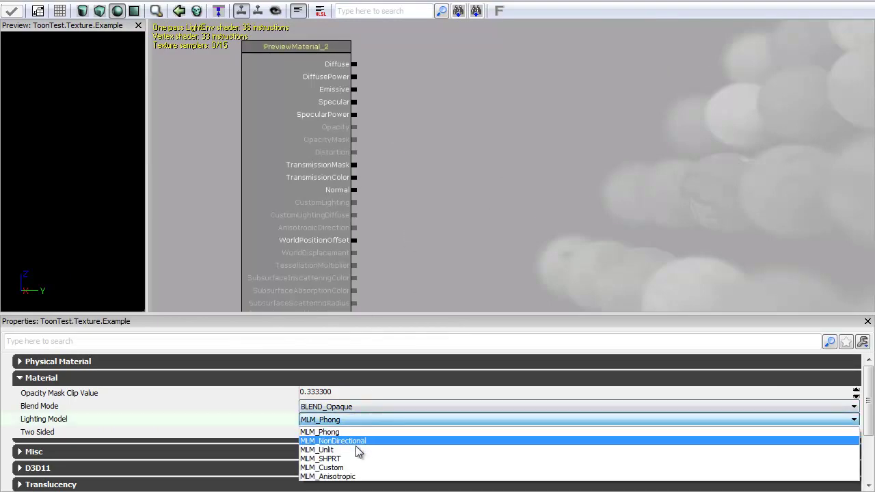
click(351, 468)
click(351, 468)
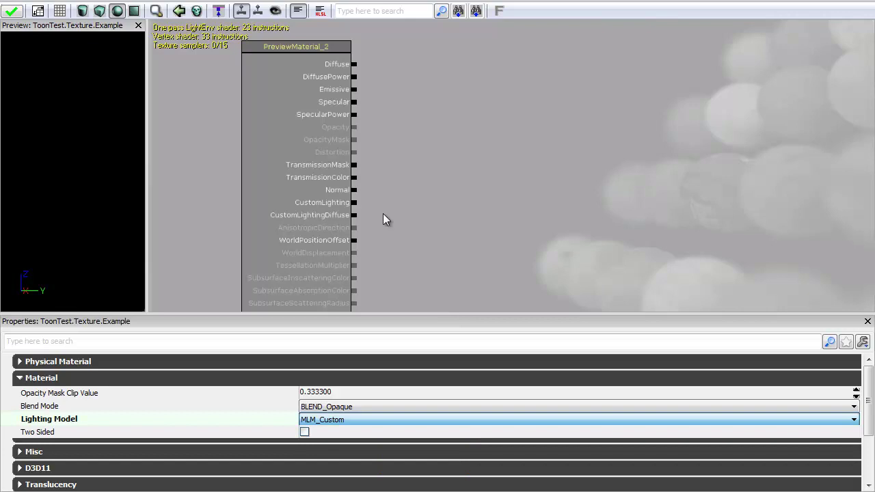
scroll(352, 215, up, 1)
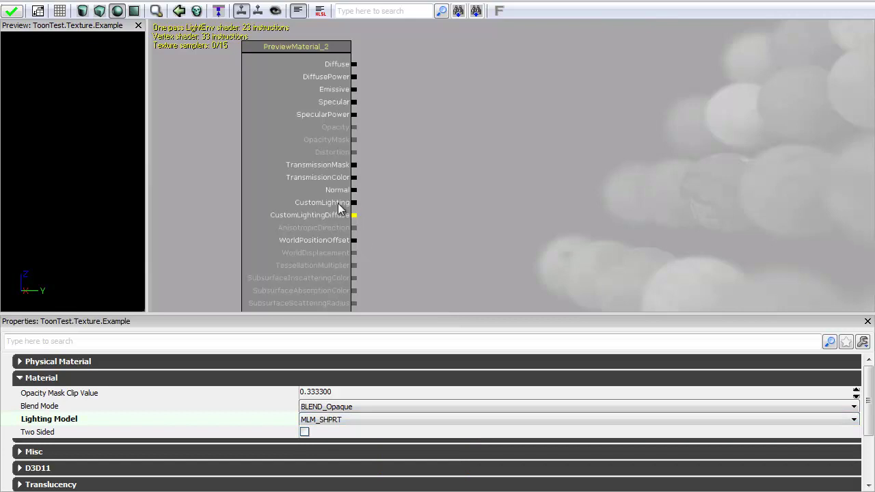
scroll(331, 203, up, 1)
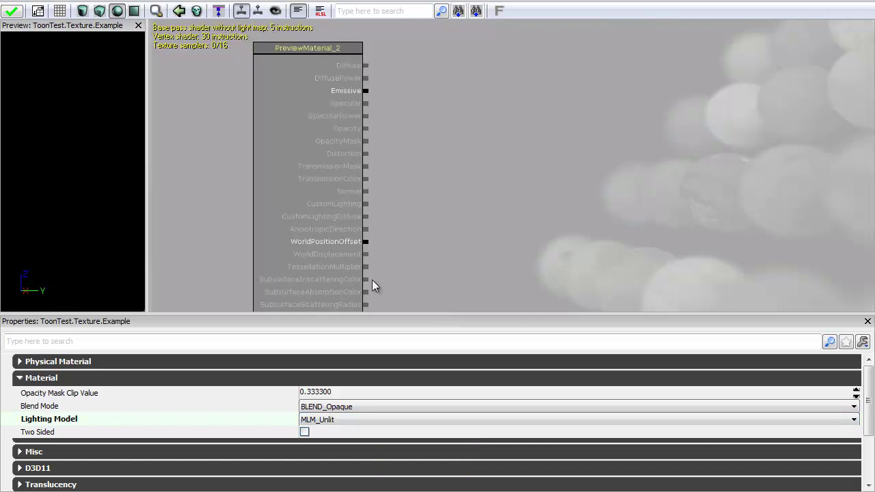
click(351, 405)
click(355, 408)
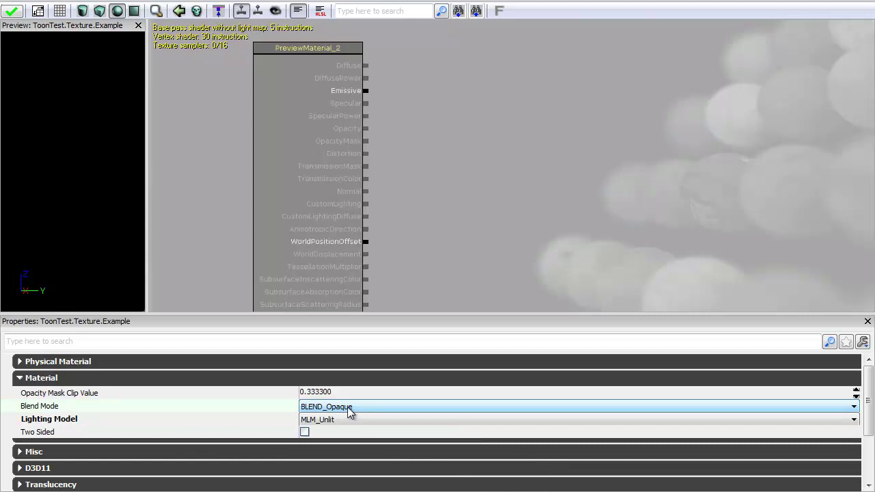
Step: Set the Example material's Lighting Model to MLM_Custom
click(342, 420)
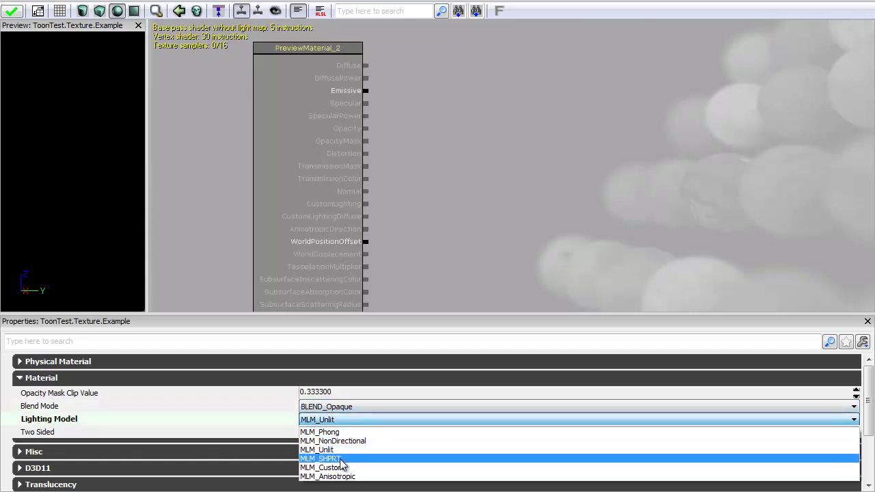
click(343, 467)
click(359, 419)
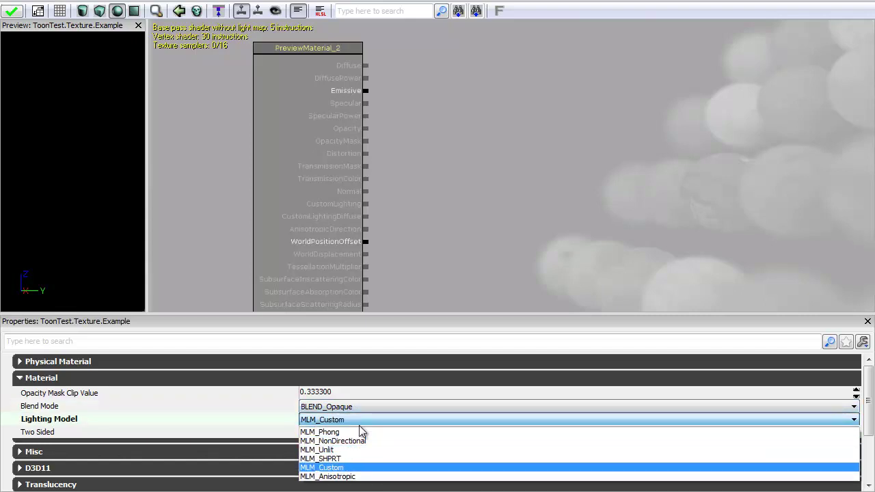
click(402, 269)
drag(433, 211, 459, 168)
scroll(459, 169, up, 2)
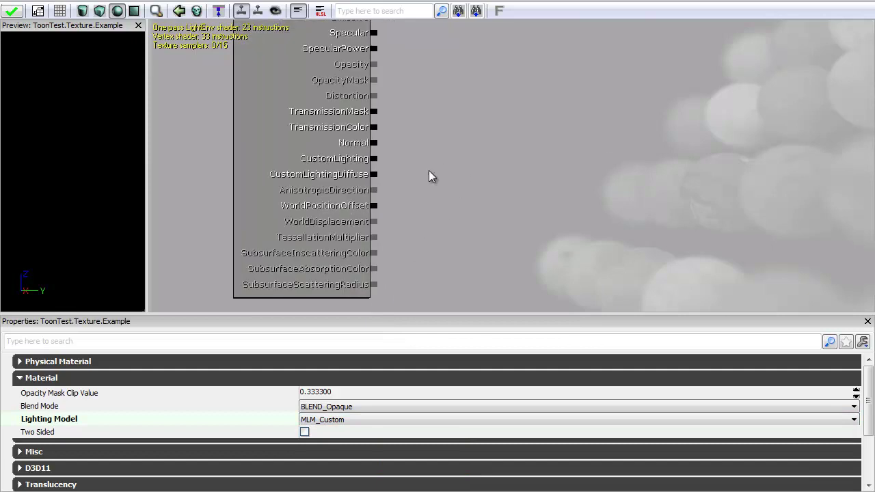
Step: Widen the material preview pane and turn on its background grid
drag(374, 159, 536, 151)
drag(227, 127, 226, 129)
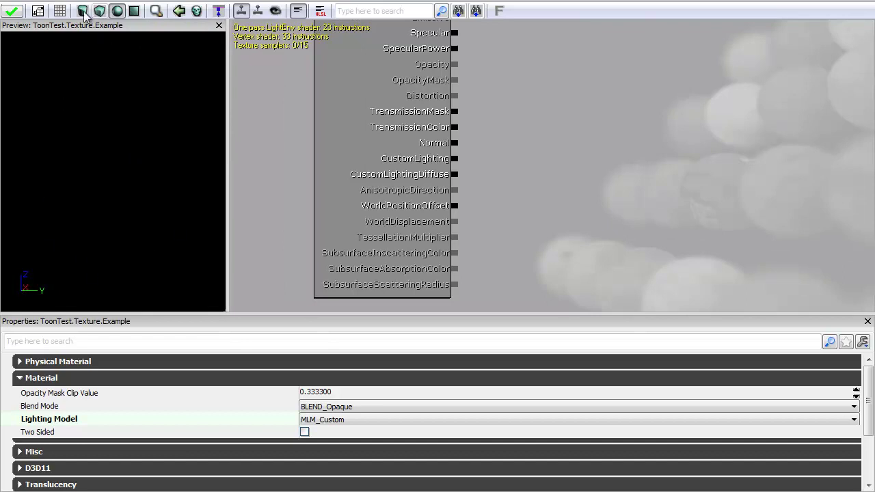
click(60, 10)
drag(120, 194, 138, 133)
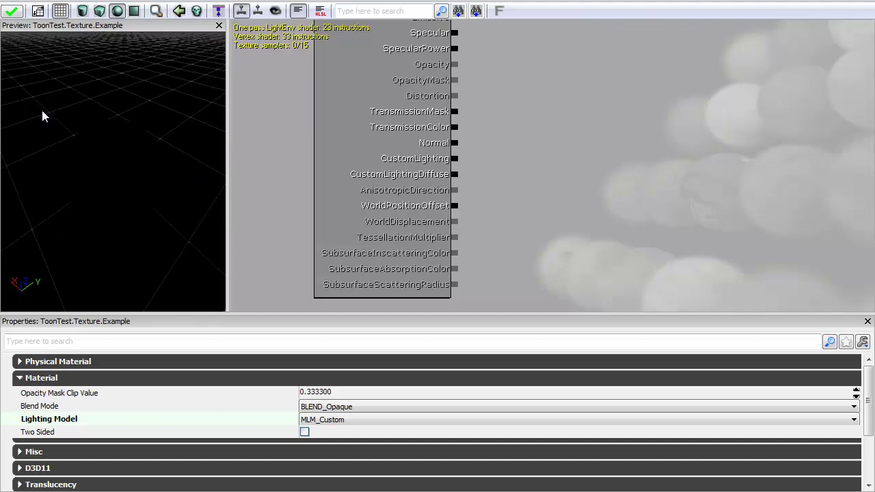
drag(42, 116, 117, 201)
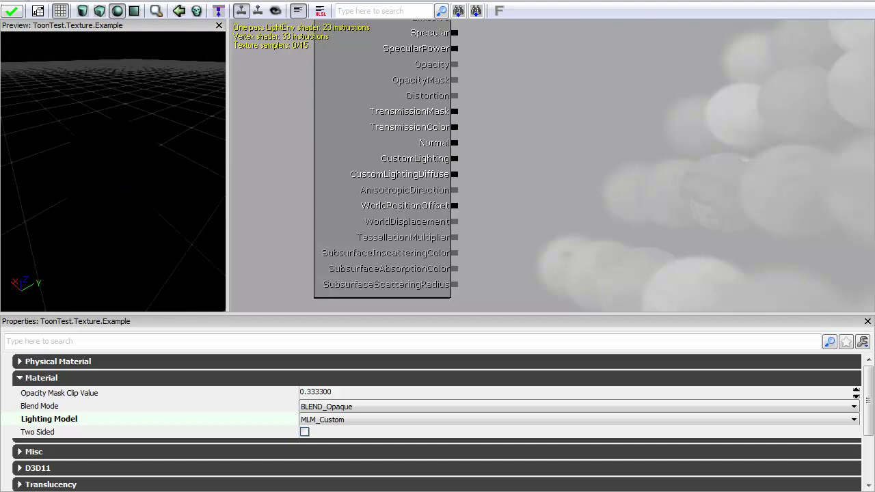
Step: Search the material expressions for "light", add a LightVector node beside the material node, and connect it to CustomLighting
click(19, 0)
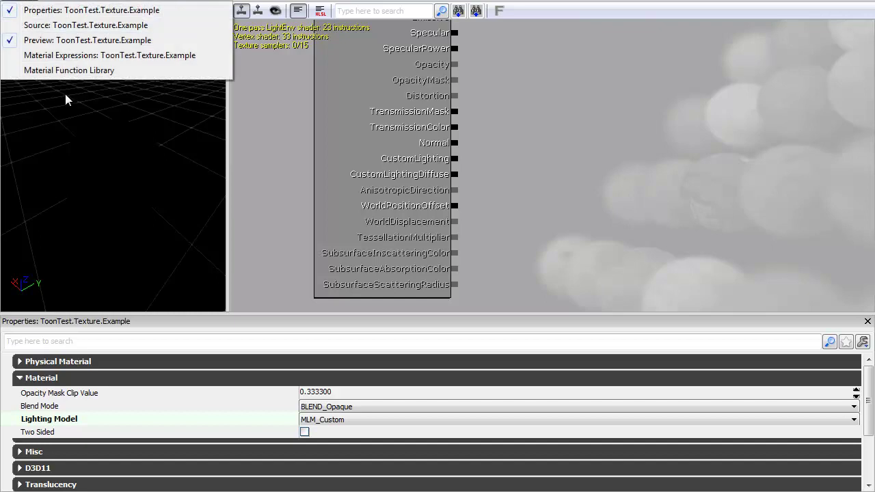
click(109, 59)
click(748, 40)
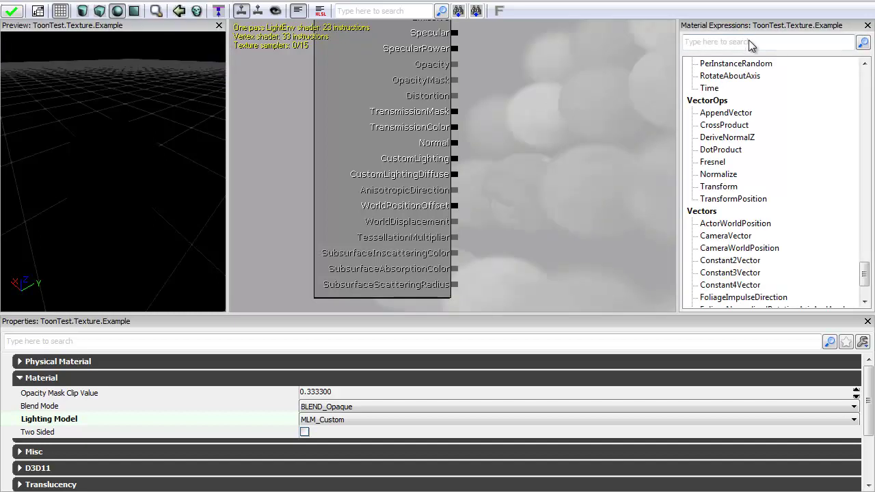
text(light)
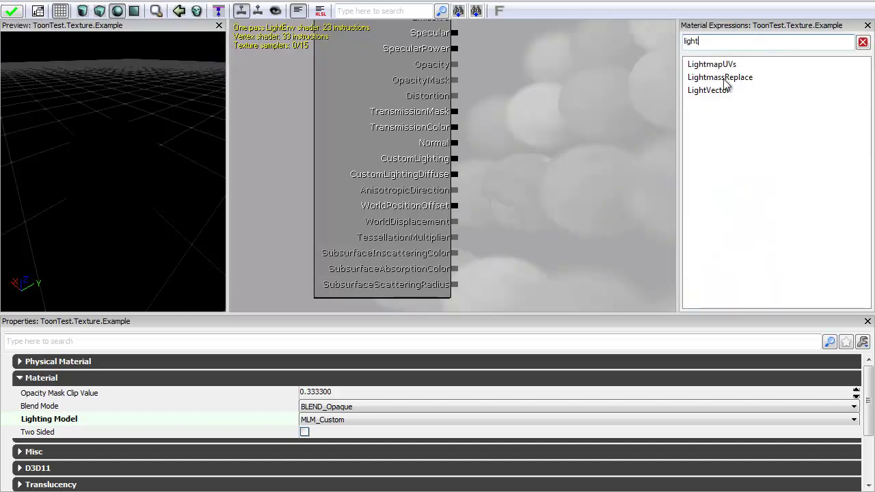
drag(709, 90, 579, 188)
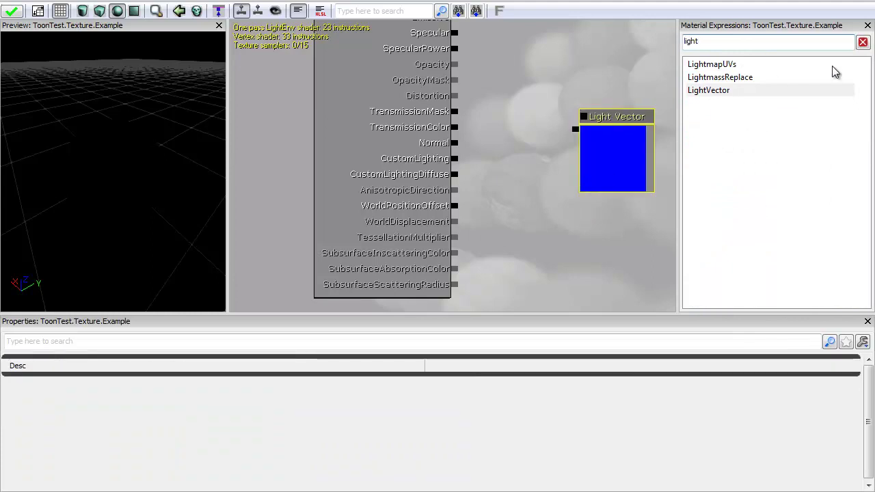
click(867, 25)
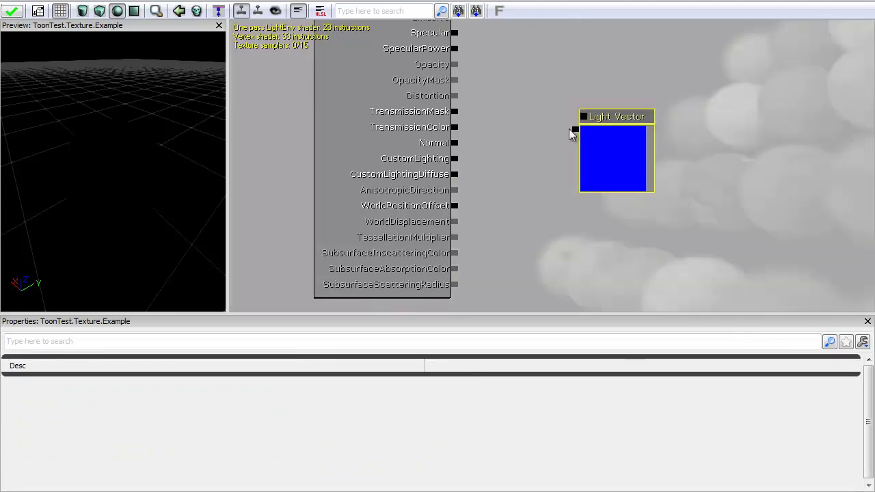
drag(576, 128, 454, 158)
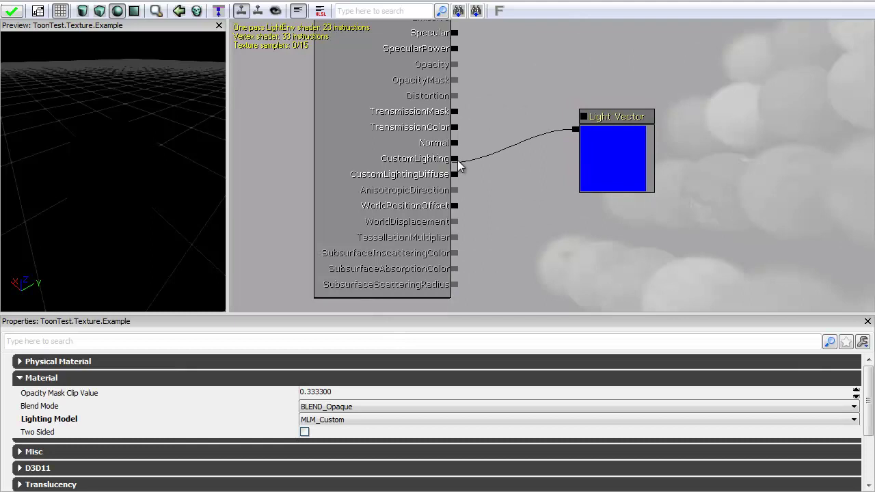
drag(175, 126, 225, 242)
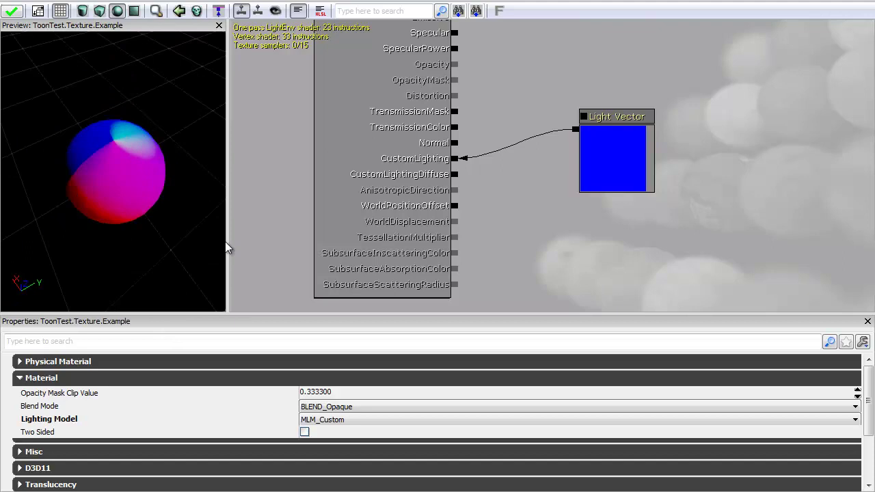
Step: Check the material preview on a cube and then on a sphere, and move the Light Vector node farther from the material node
click(99, 10)
drag(157, 144, 224, 117)
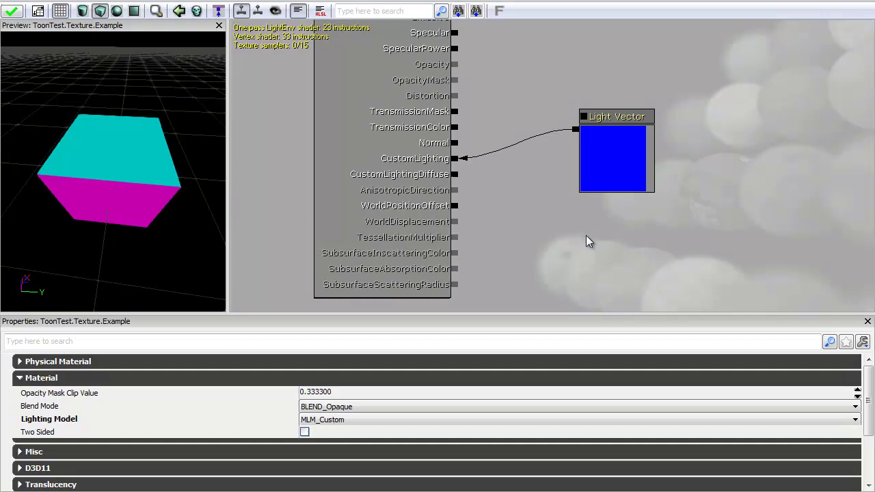
click(610, 162)
ctrl+drag(610, 171, 762, 146)
click(117, 11)
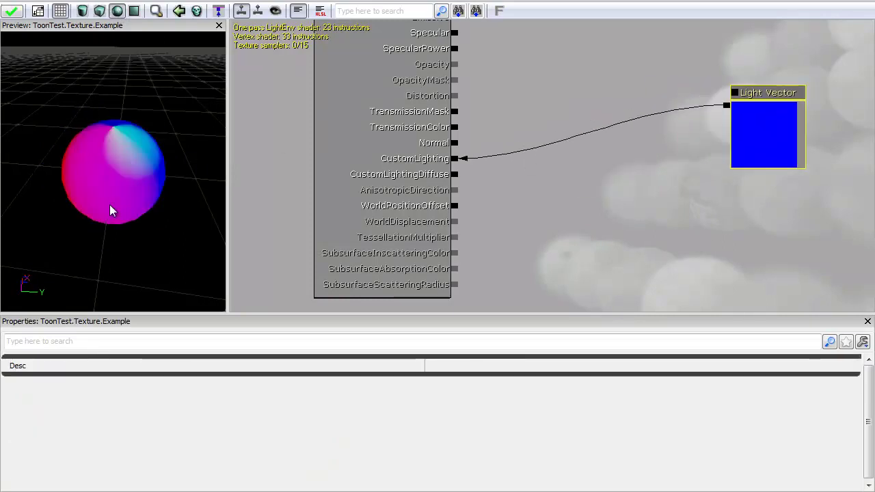
drag(176, 154, 76, 125)
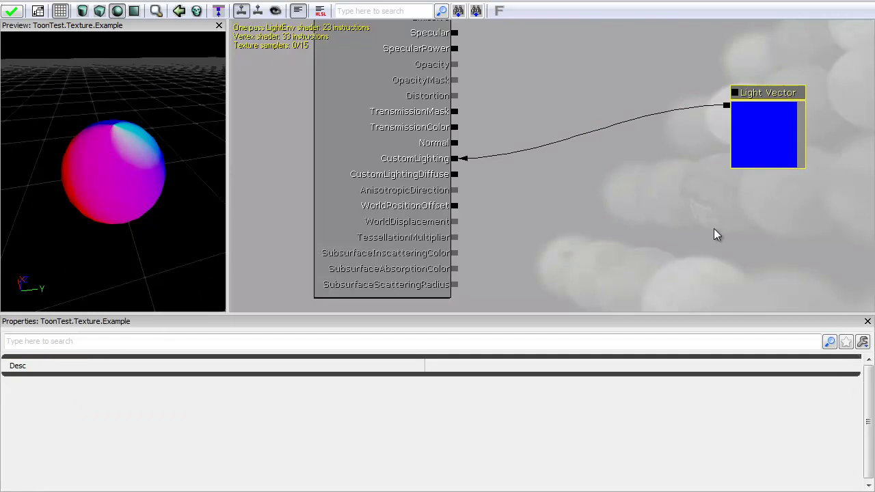
click(722, 200)
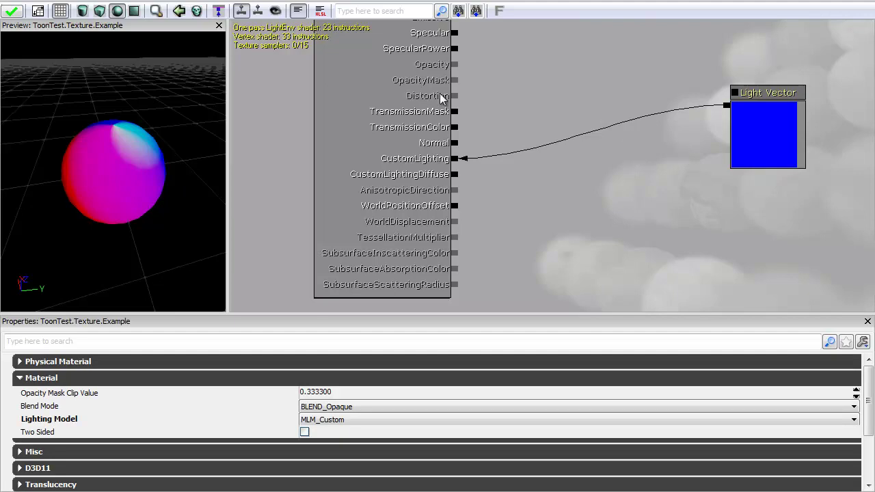
Step: Search the material expressions for "dot" and place a DotProduct node between the material node and the Light Vector node
click(29, 1)
click(74, 56)
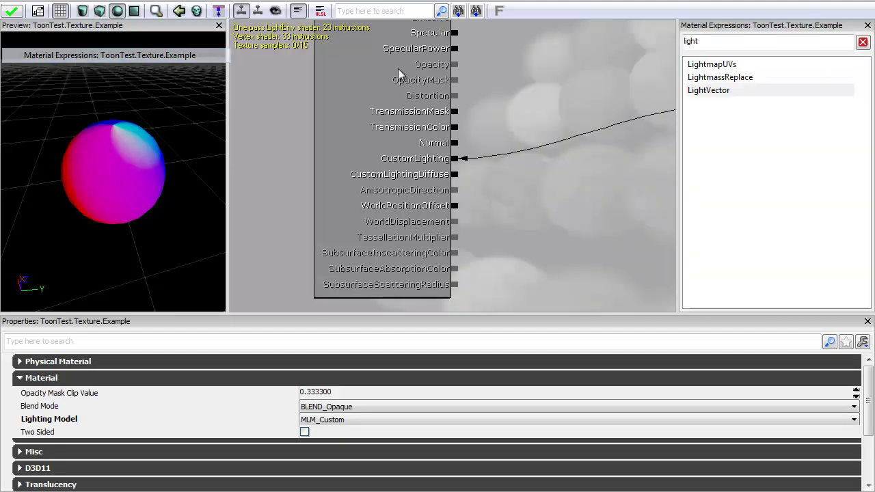
double_click(715, 42)
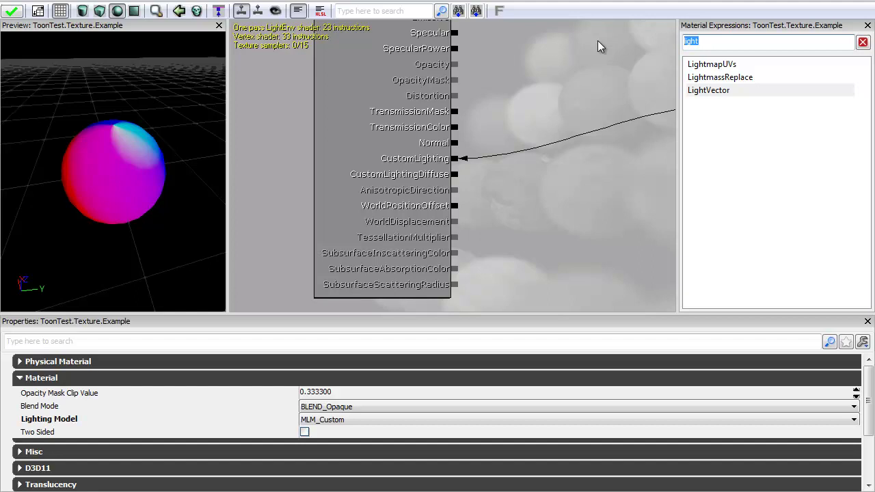
text(dot)
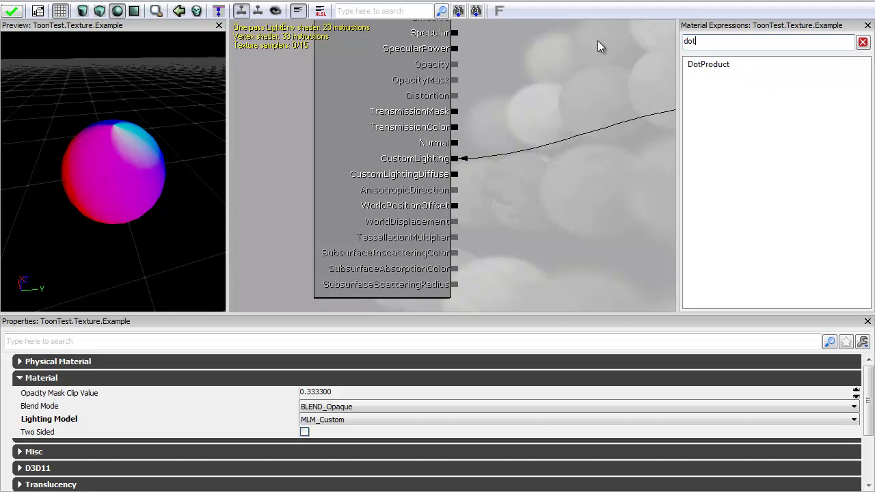
drag(703, 64, 561, 88)
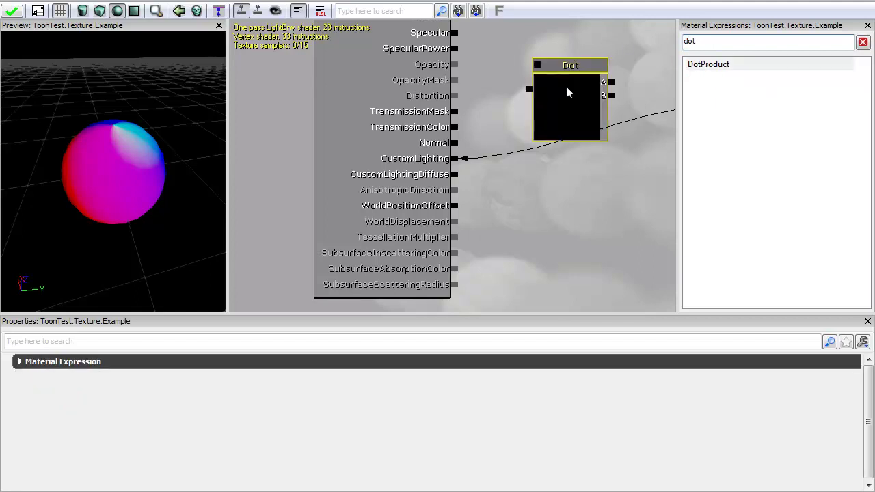
ctrl+drag(567, 92, 650, 107)
drag(440, 180, 237, 165)
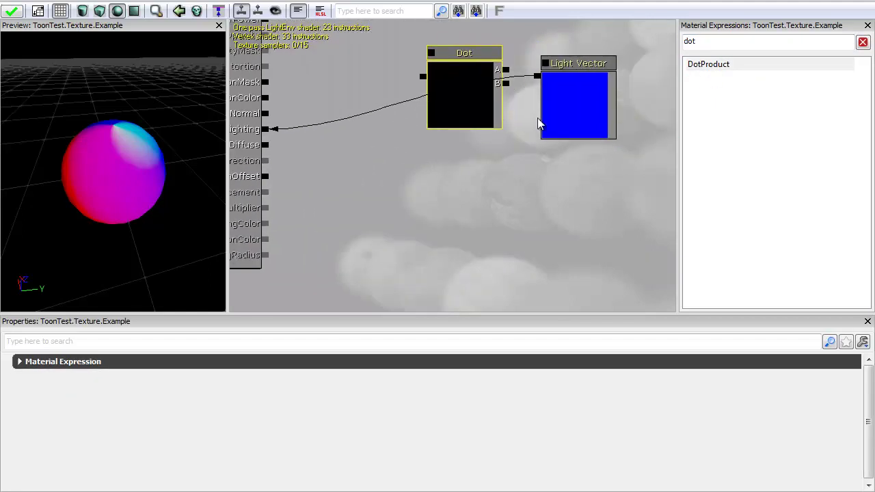
click(868, 29)
ctrl+drag(457, 129, 449, 140)
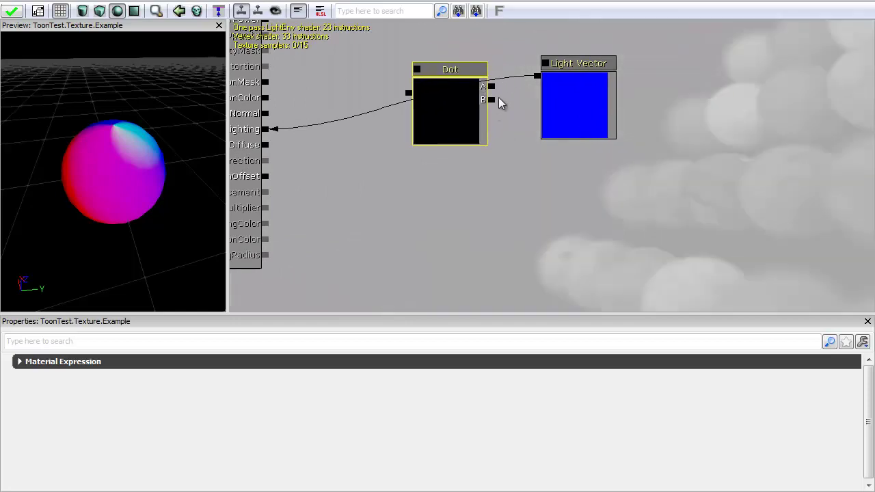
Step: Connect Light Vector to the Dot node's A input and a new three-component constant vector to its B input
drag(491, 86, 537, 76)
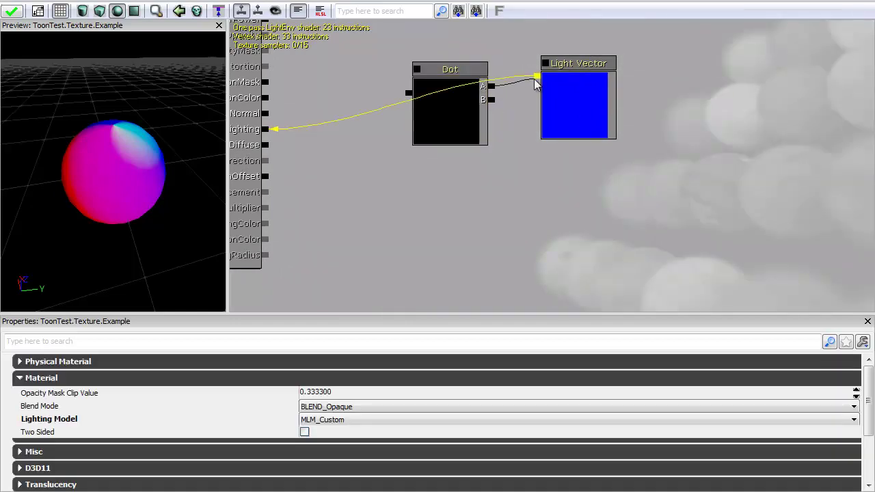
click(555, 169)
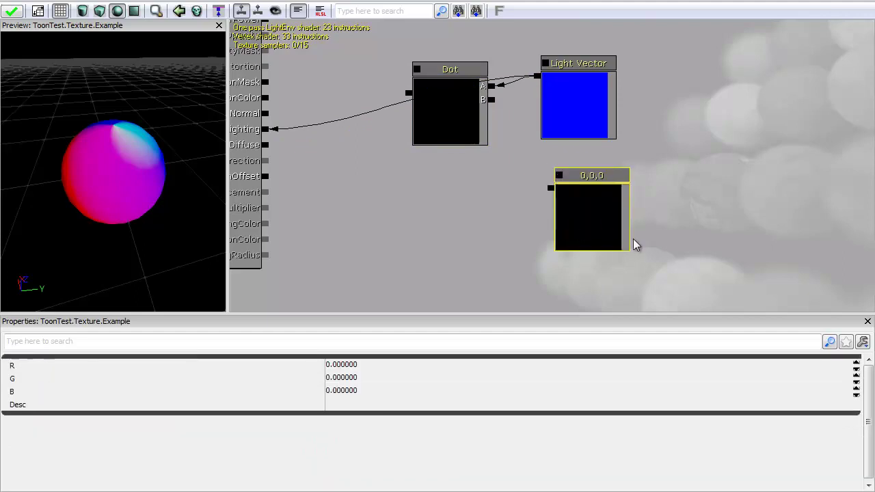
drag(573, 197, 489, 101)
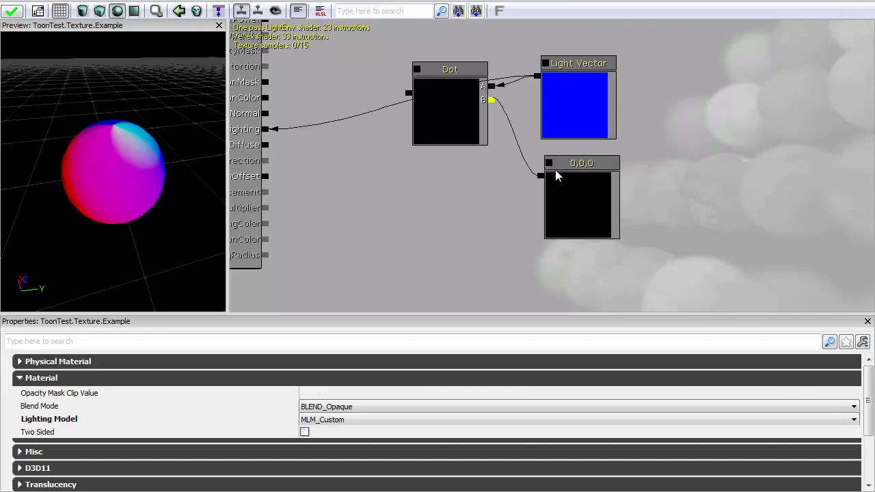
Step: Set the constant vector's B value to 1, connect the Dot node to CustomLighting, and check the shading on the preview sphere
click(585, 196)
click(375, 388)
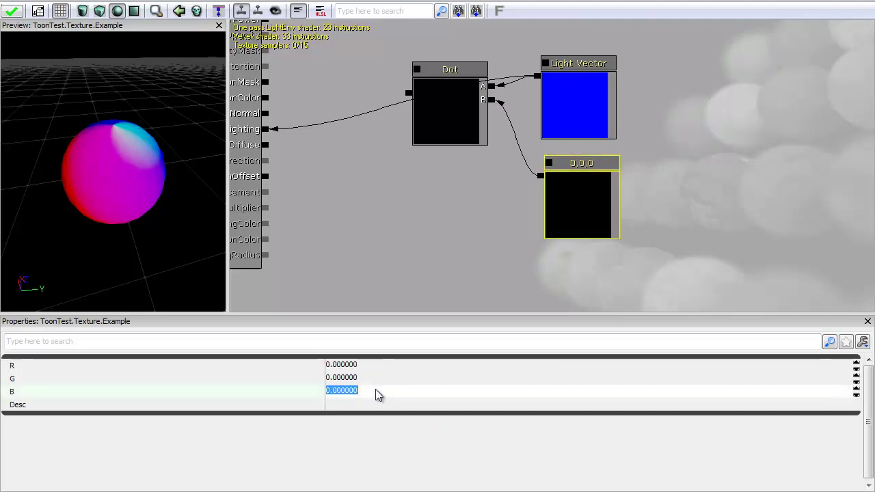
text(1)
key(Return)
drag(408, 92, 267, 130)
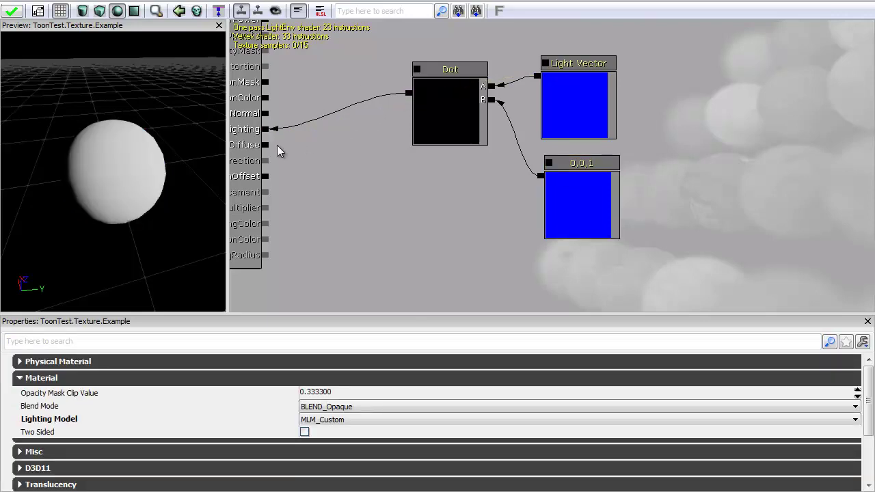
drag(139, 174, 201, 259)
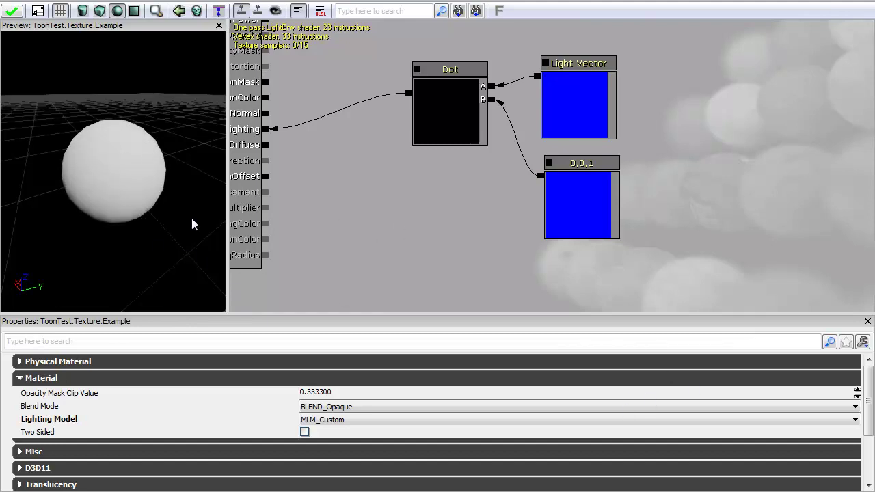
drag(158, 148, 179, 142)
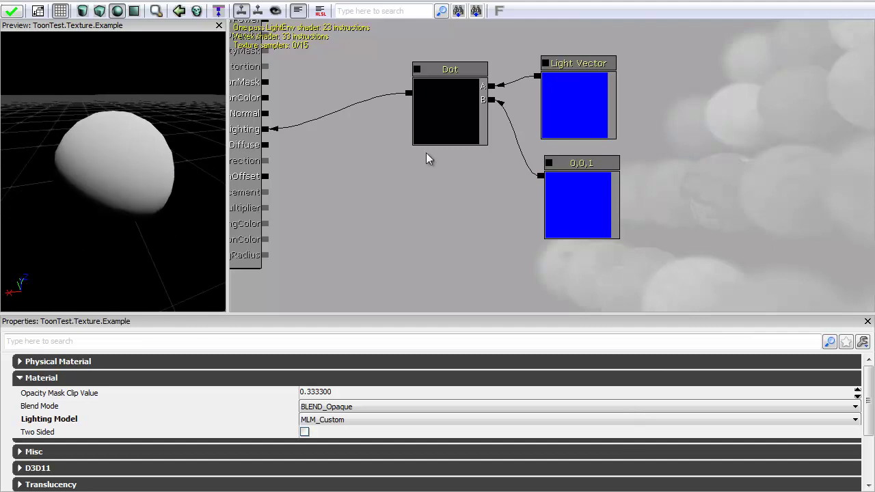
Step: Move the Dot, Light Vector and constant vector nodes together farther from the material node to make room for more nodes
ctrl+alt+drag(388, 47, 704, 261)
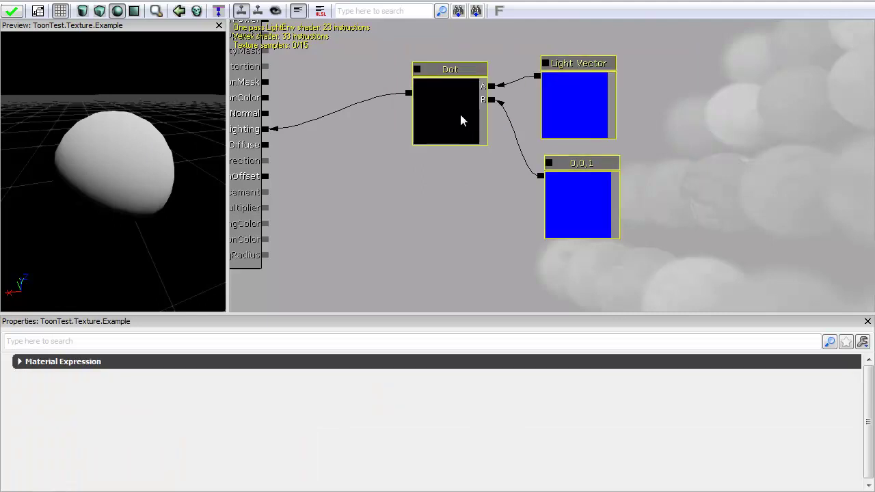
ctrl+drag(504, 113, 721, 103)
drag(513, 180, 416, 214)
click(501, 207)
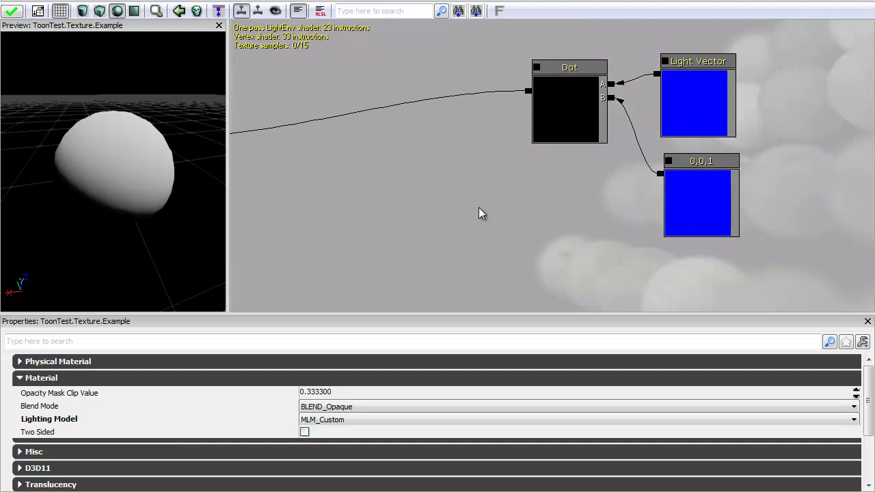
Step: Add a single-value constant below the Dot node and give it the description "Number Of Bands"
key(1)
click(534, 205)
ctrl+drag(580, 211, 566, 200)
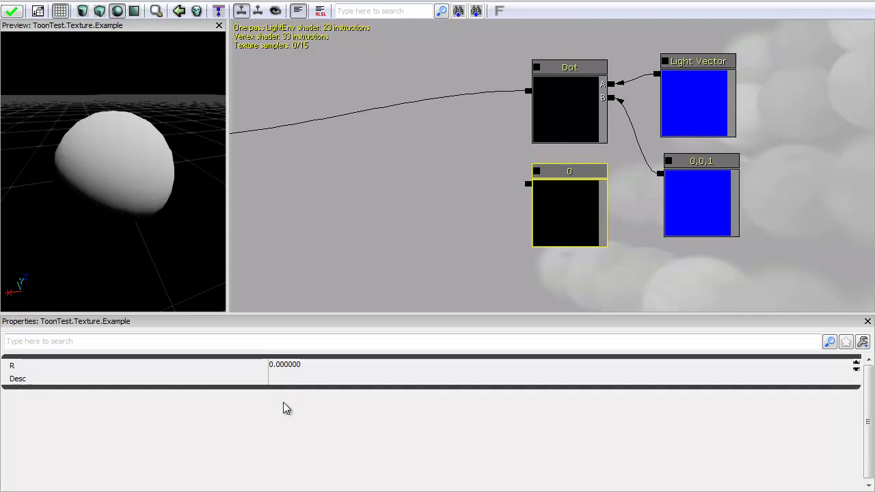
click(310, 383)
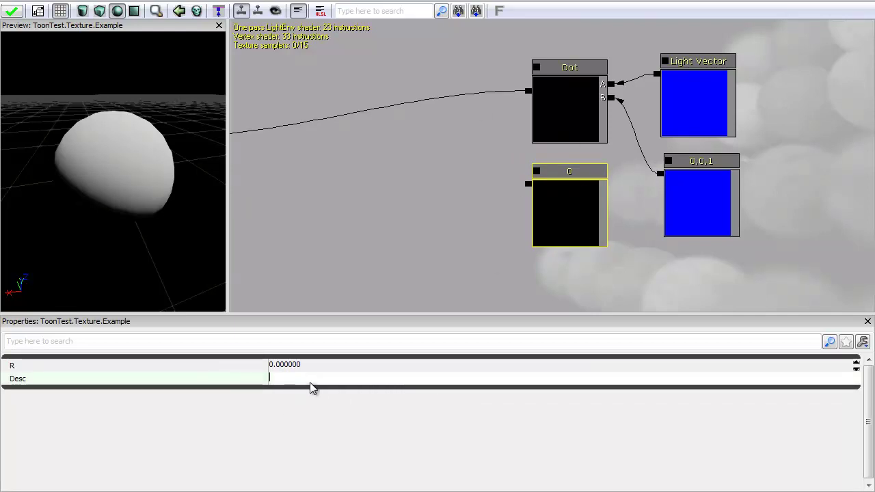
text(Number)
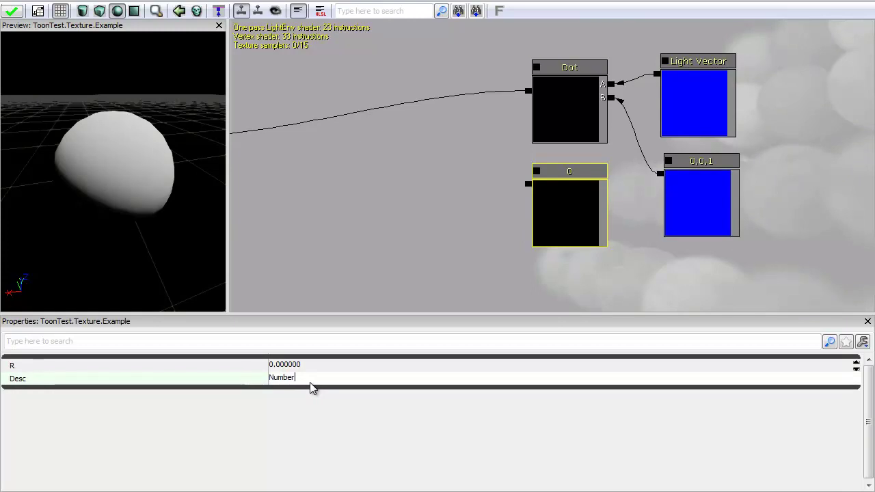
text( OF)
key(BackSpace)
key(BackSpace)
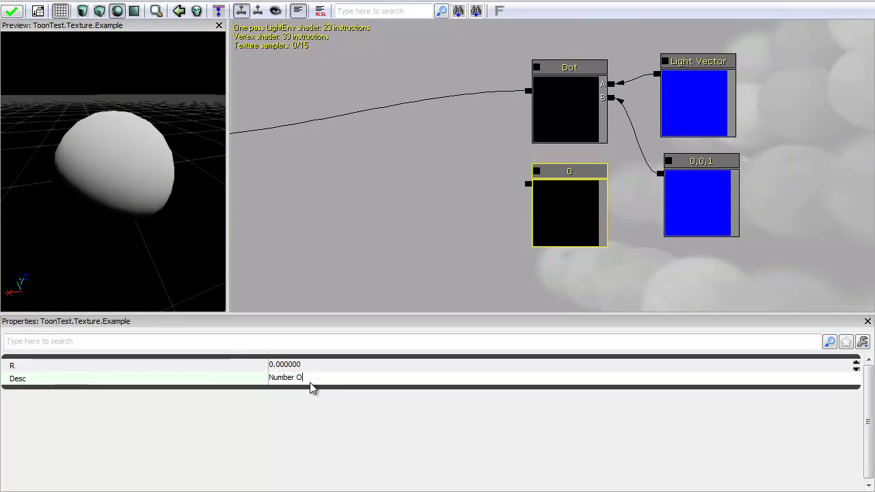
text(f Bandi)
Step: Try to set the Number Of Bands constant's R value to 2
click(303, 367)
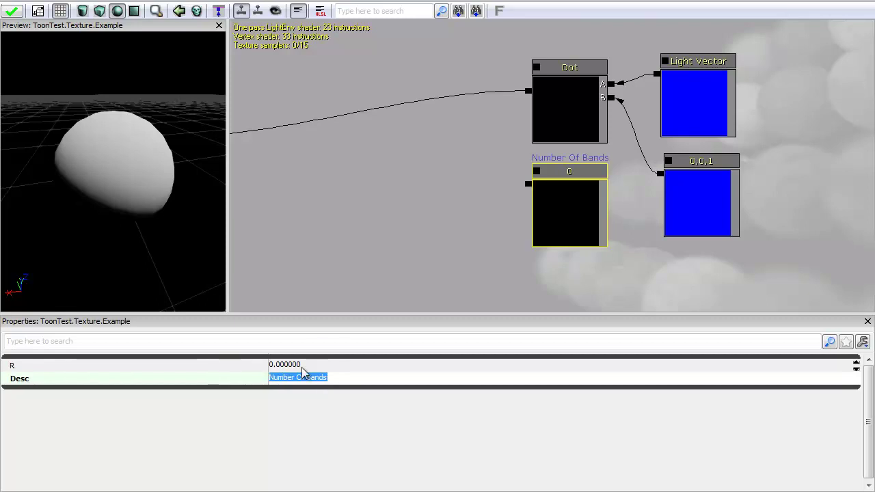
text(2)
key(Return)
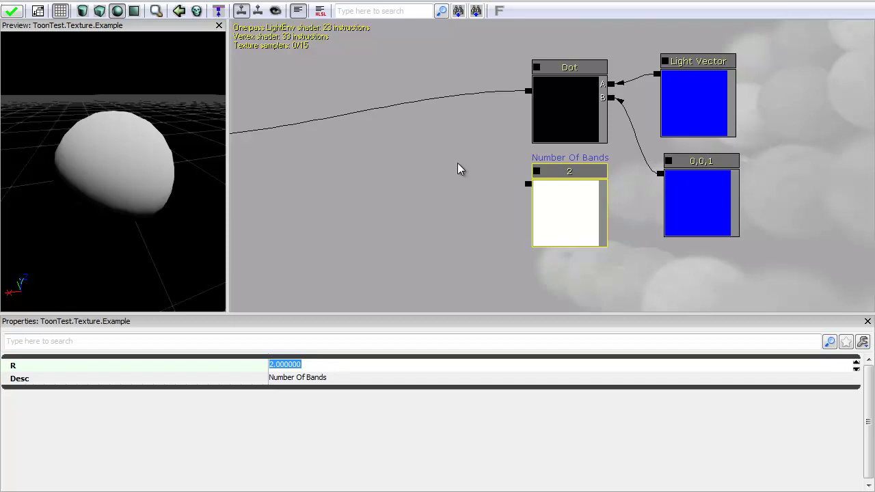
click(476, 194)
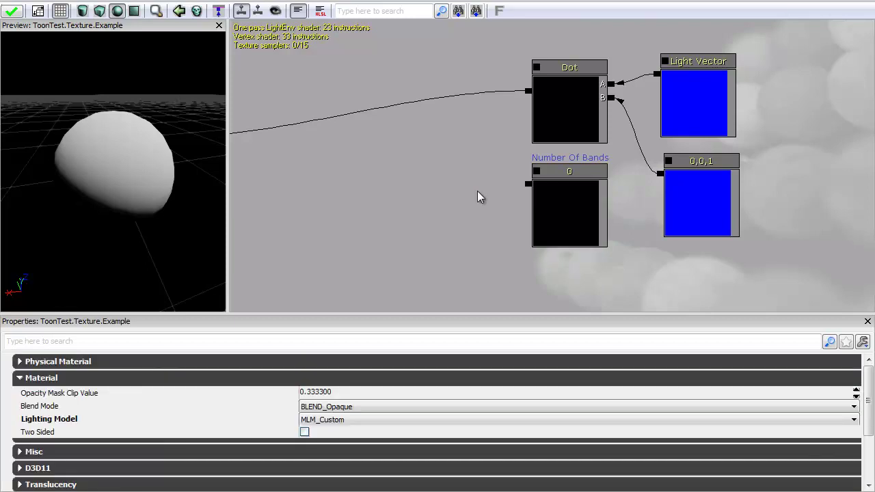
Step: Add a Multiply node beside the Number Of Bands constant and set that constant's R value to 2
click(428, 130)
click(556, 206)
click(335, 366)
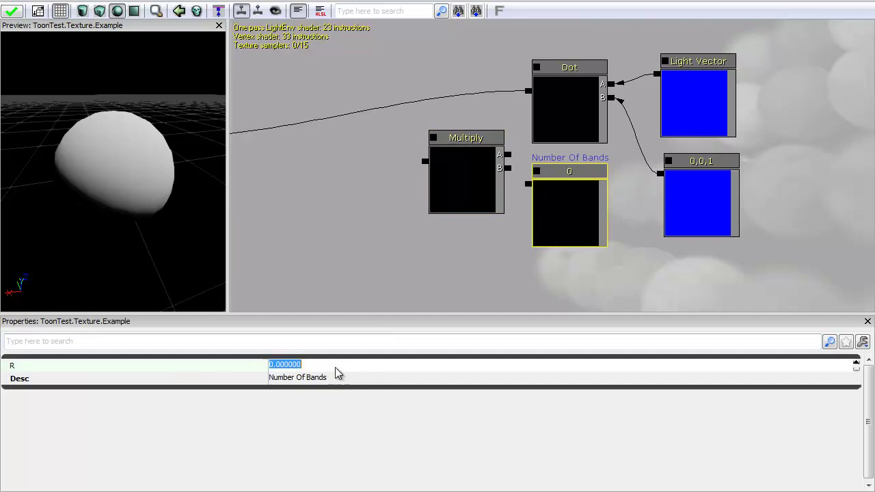
click(336, 361)
text(2)
key(BackSpace)
key(BackSpace)
key(BackSpace)
key(BackSpace)
key(BackSpace)
key(BackSpace)
key(BackSpace)
key(BackSpace)
key(BackSpace)
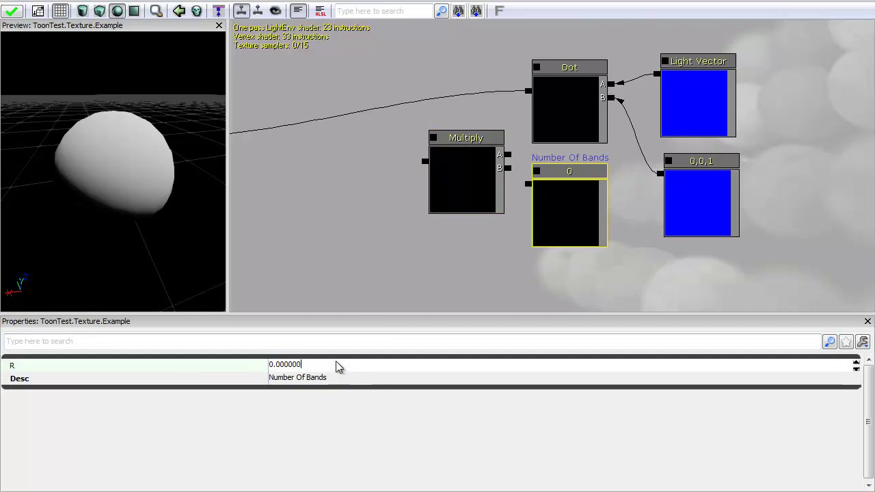
text(2)
key(Return)
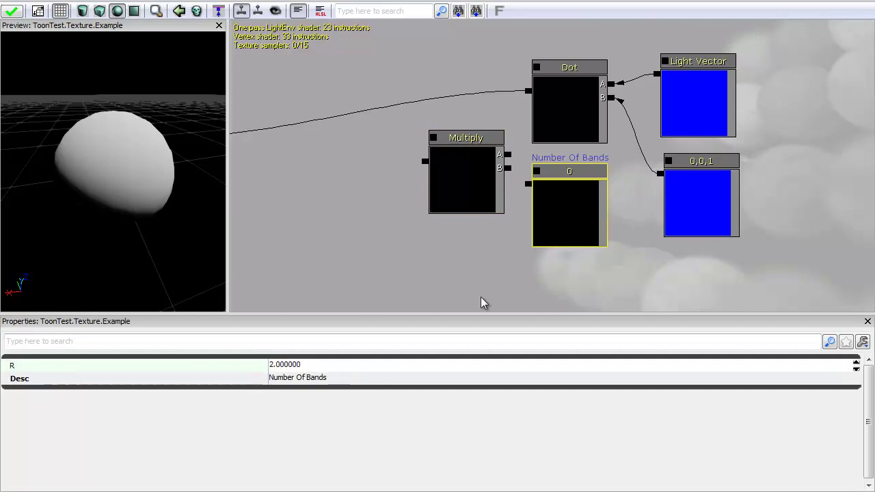
Step: Connect Dot to Multiply's A input and Number Of Bands to its B input, and move Multiply farther from them
drag(527, 184, 529, 91)
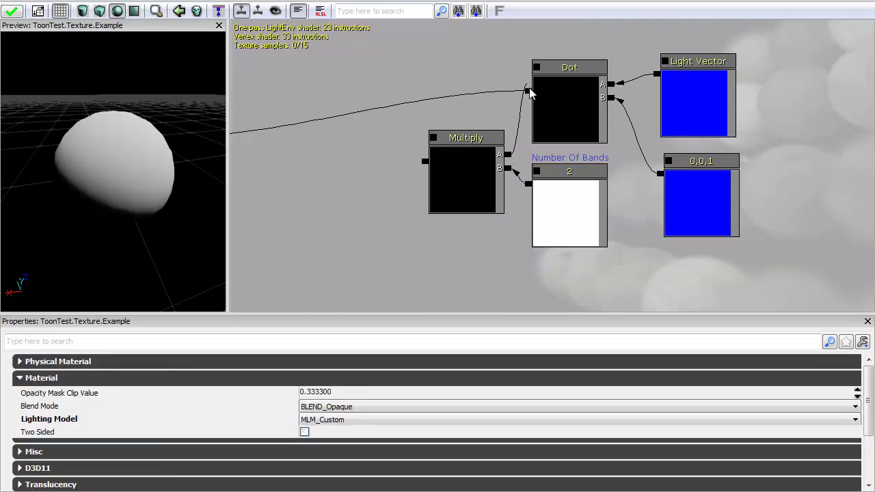
click(438, 194)
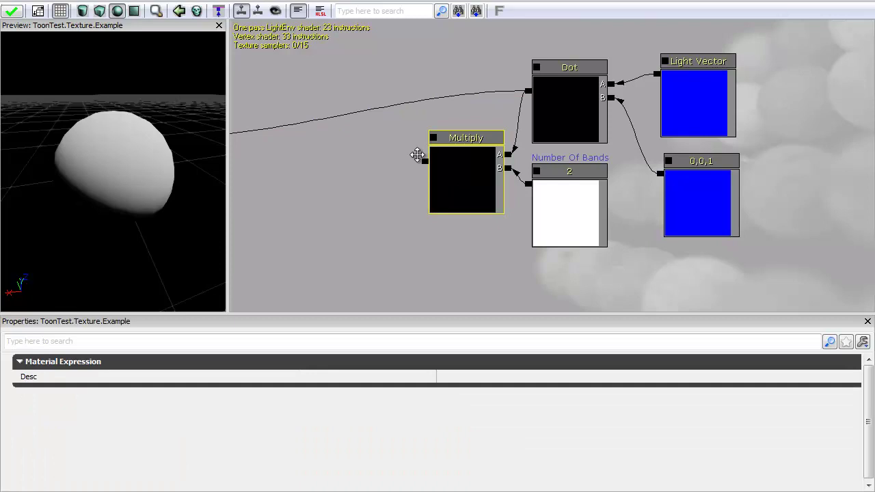
drag(417, 154, 391, 126)
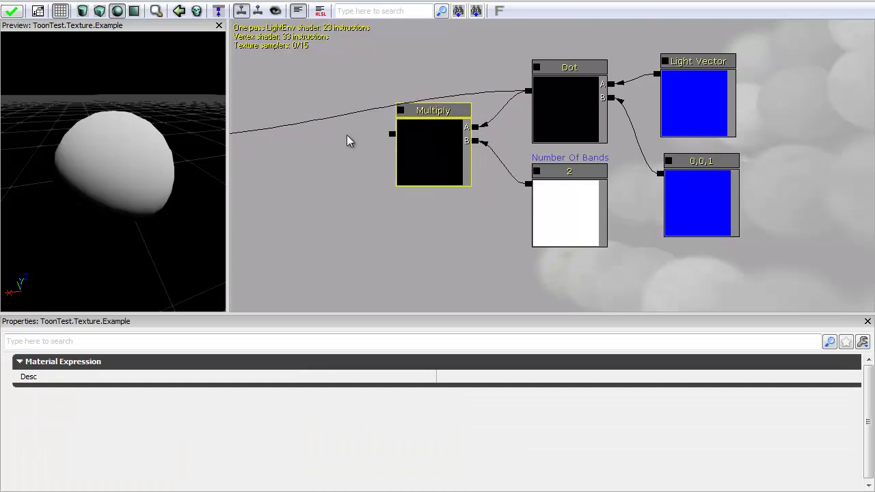
Step: Find the Ceil expression among the material expressions and add a Ceil node beside Multiply, on the material node's side
click(35, 8)
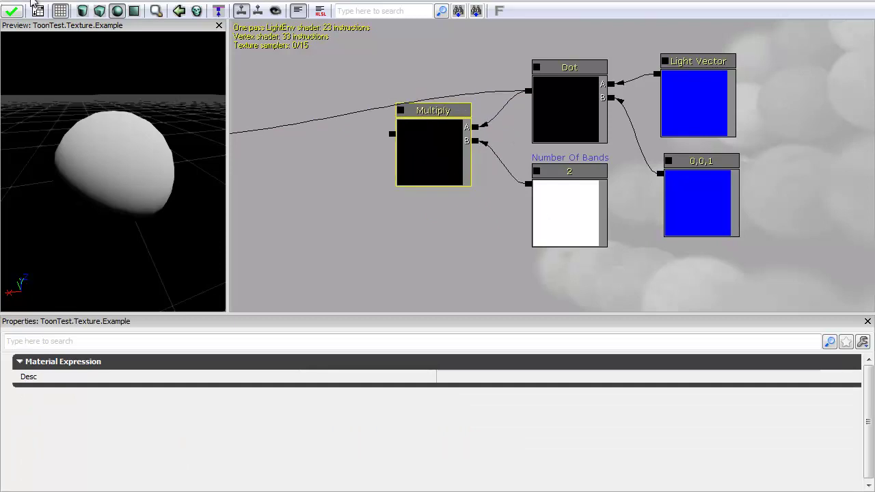
click(97, 55)
text(dot)
drag(714, 43, 518, 22)
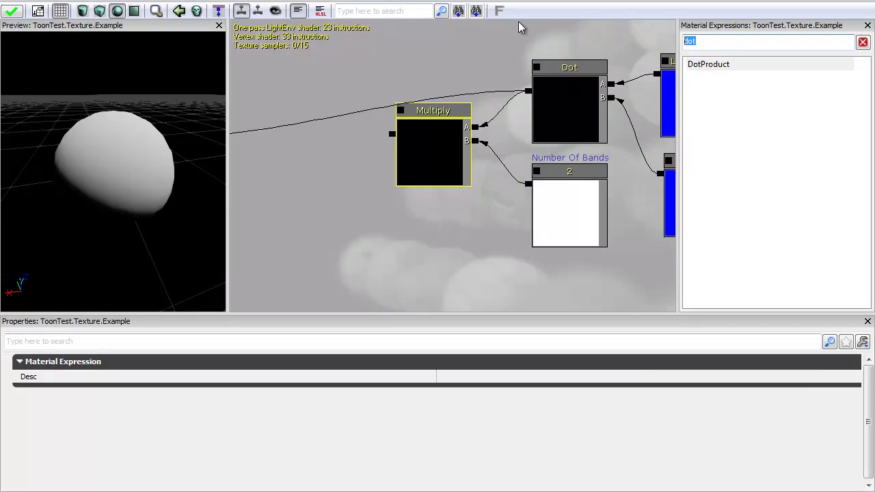
text(ceal)
key(BackSpace)
key(BackSpace)
key(BackSpace)
text(eil)
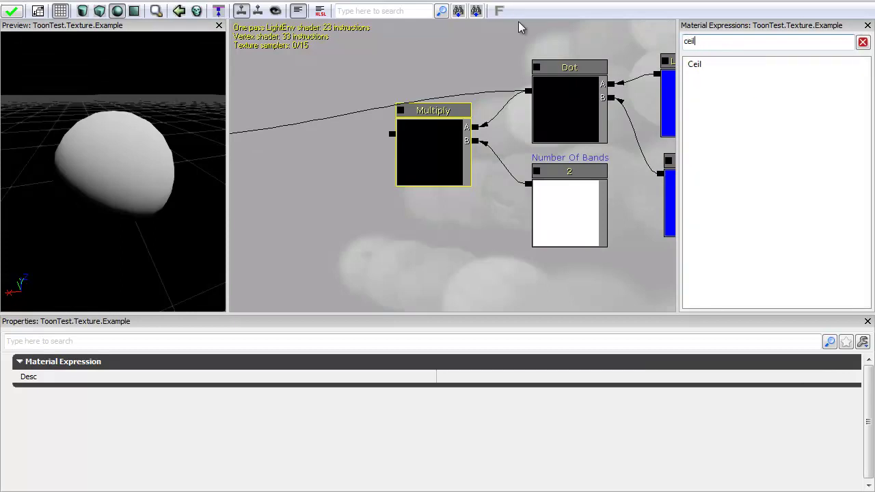
drag(704, 65, 335, 173)
ctrl+drag(365, 192, 330, 162)
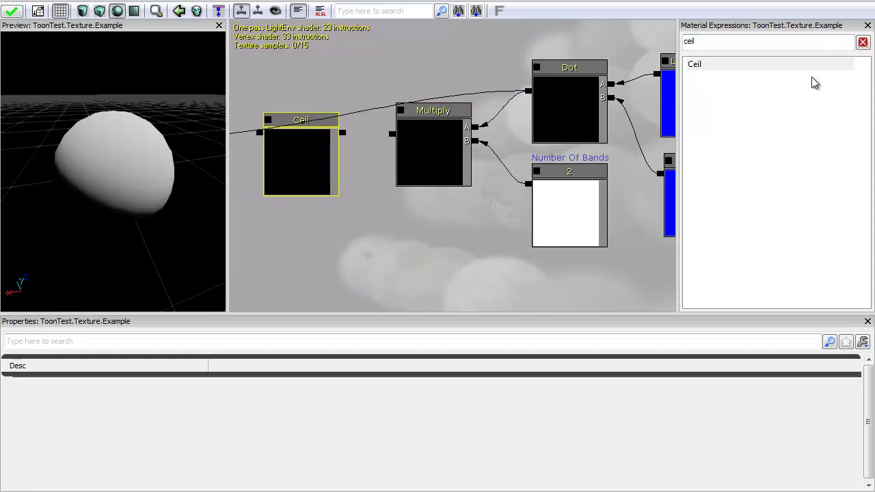
click(867, 25)
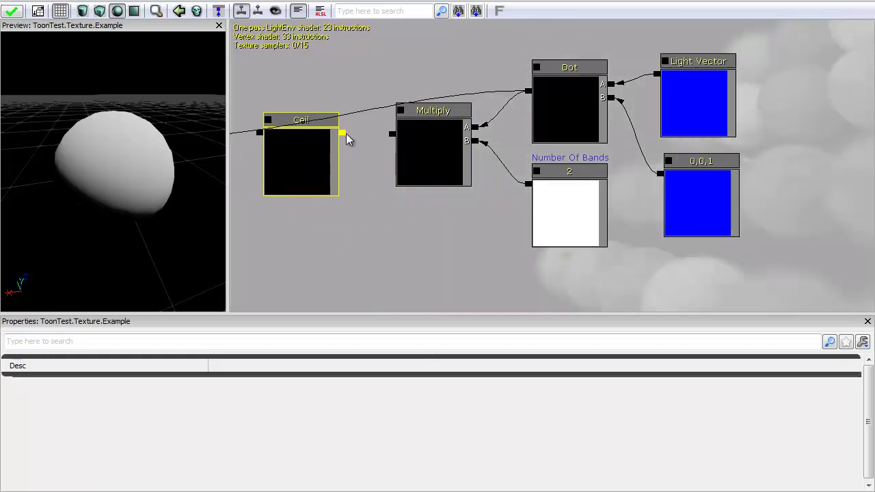
Step: Connect Multiply's output to Ceil's input and move Ceil closer to Multiply
drag(343, 133, 392, 134)
click(319, 169)
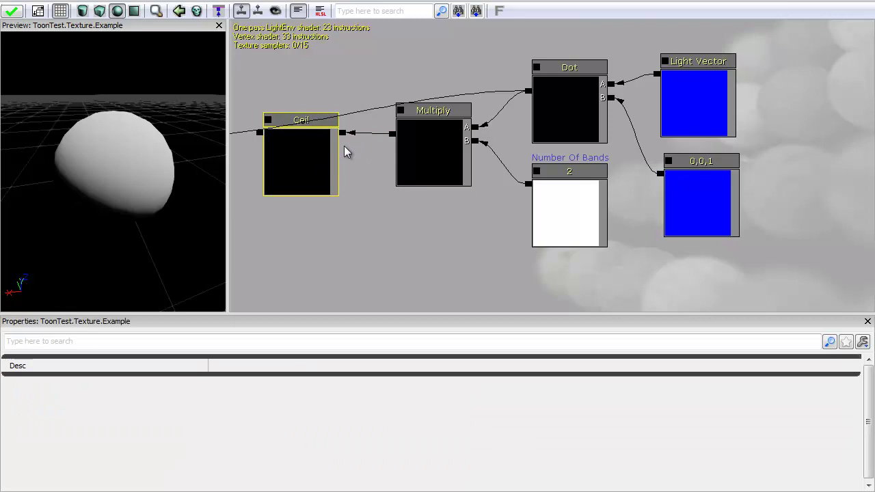
drag(313, 158, 335, 160)
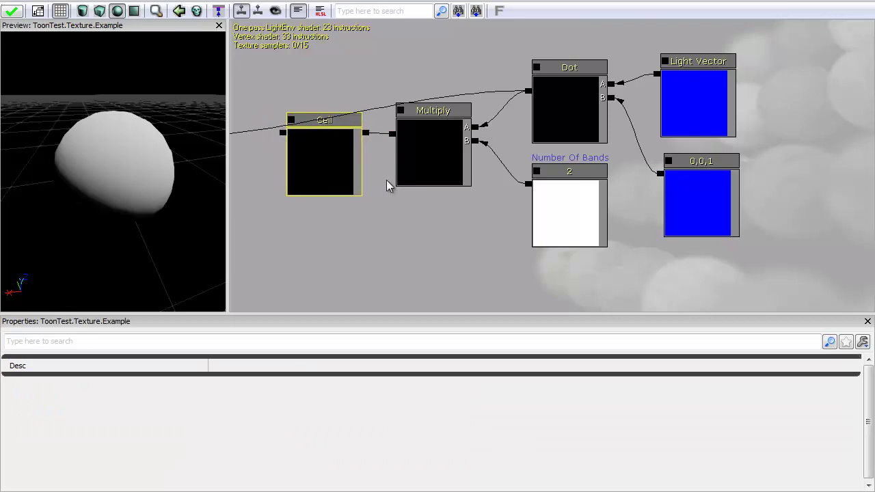
click(597, 200)
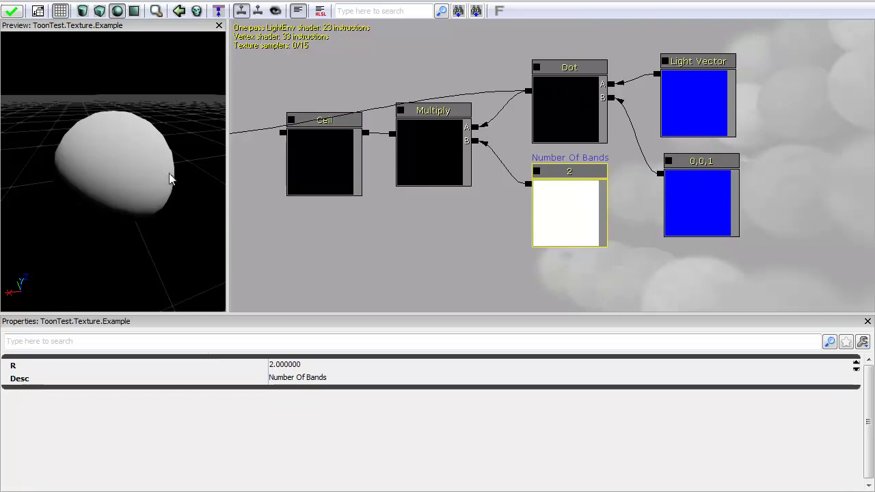
mouse_move(172, 176)
mouse_down()
mouse_move(164, 88)
mouse_move(213, 177)
mouse_move(7, 164)
mouse_up()
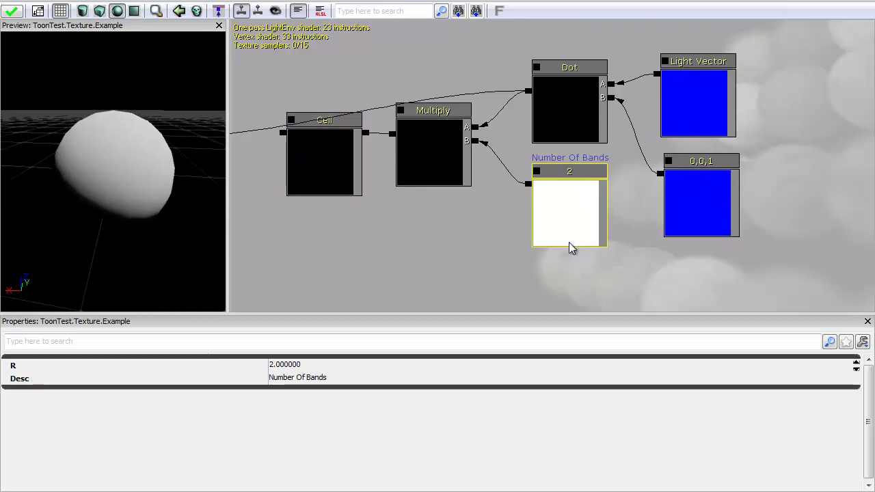
click(584, 108)
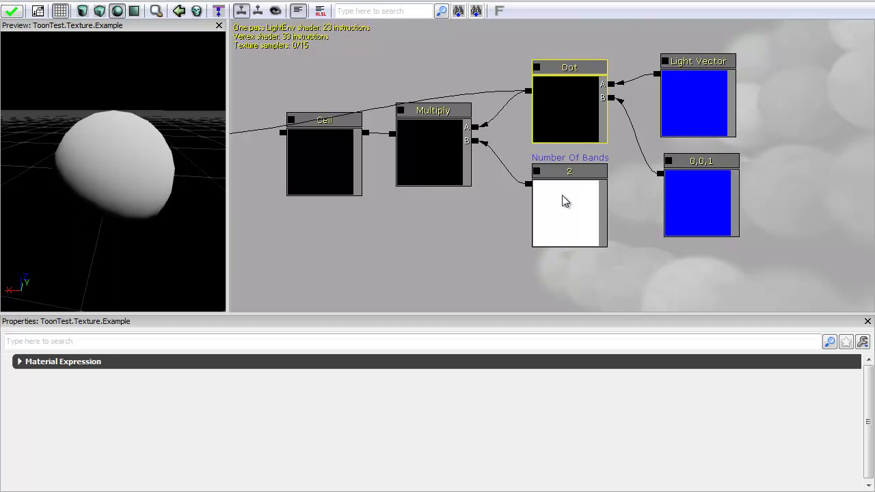
mouse_move(334, 178)
mouse_down()
mouse_move(348, 167)
mouse_move(336, 172)
mouse_up()
click(332, 179)
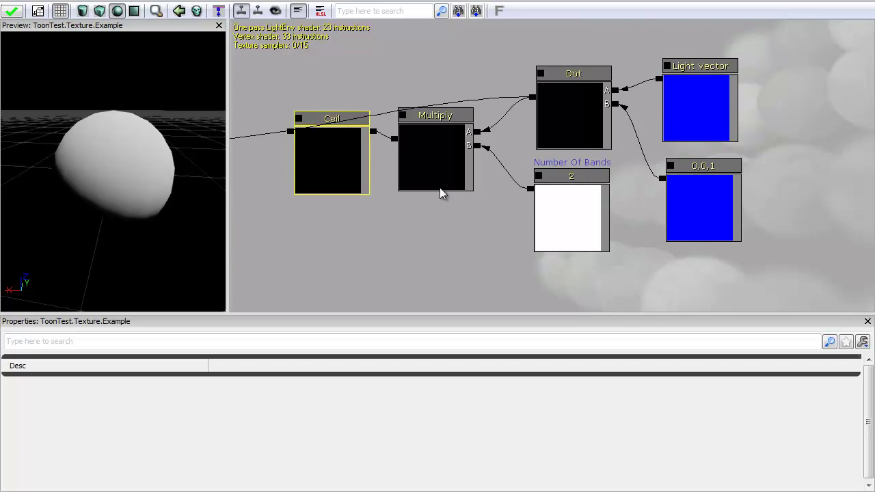
Step: Connect Ceil's output to the material's CustomLighting input and inspect the banded shading on the preview sphere
drag(488, 215, 627, 227)
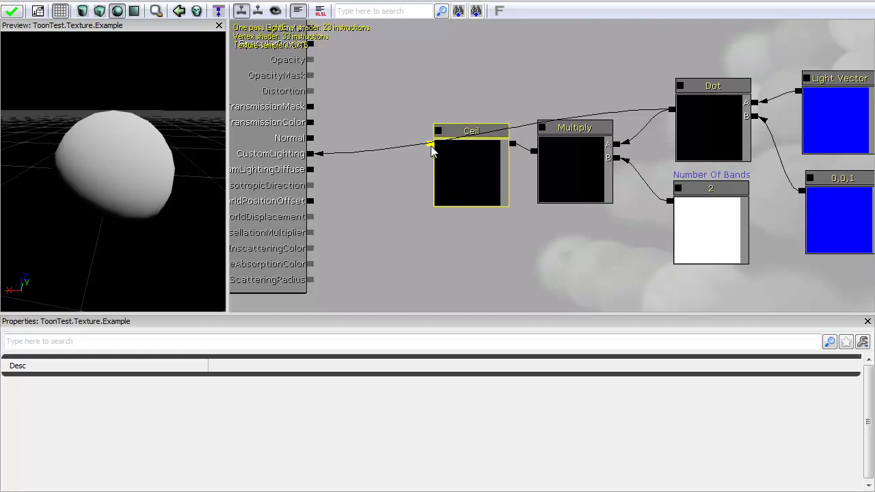
drag(430, 148, 316, 158)
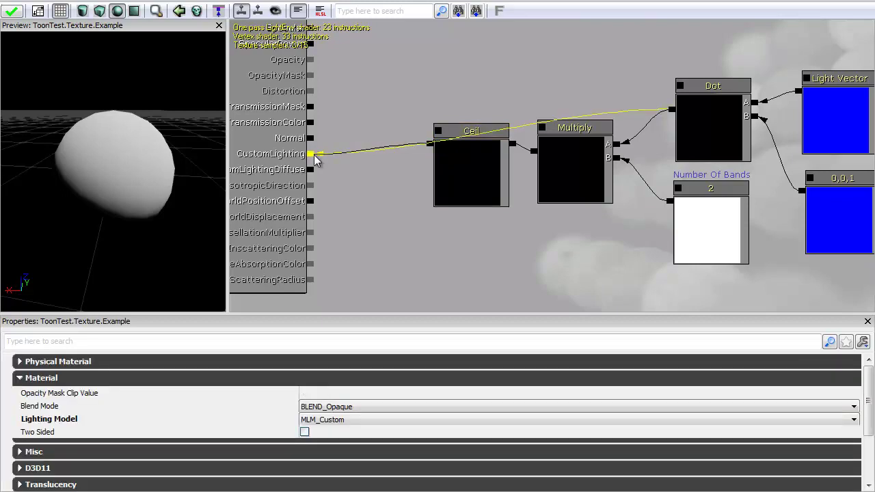
mouse_move(94, 148)
mouse_down()
mouse_move(142, 155)
mouse_move(83, 172)
mouse_up()
right_drag(112, 129, 115, 95)
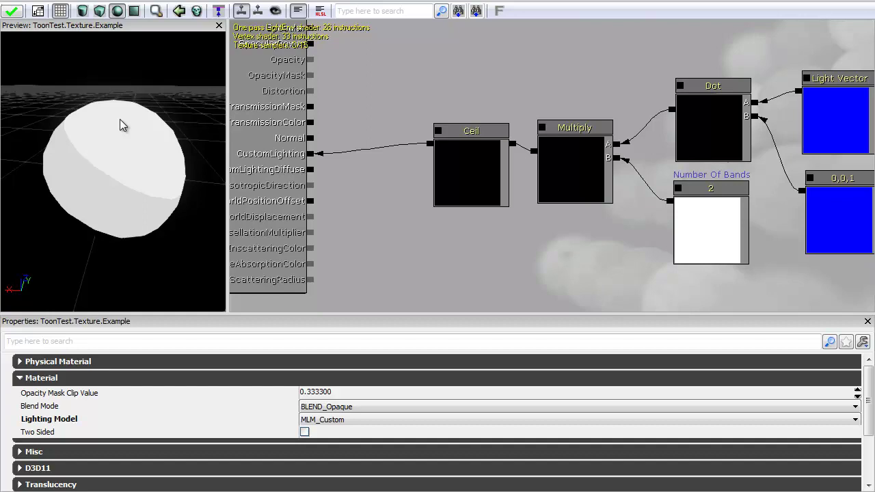
drag(114, 165, 97, 139)
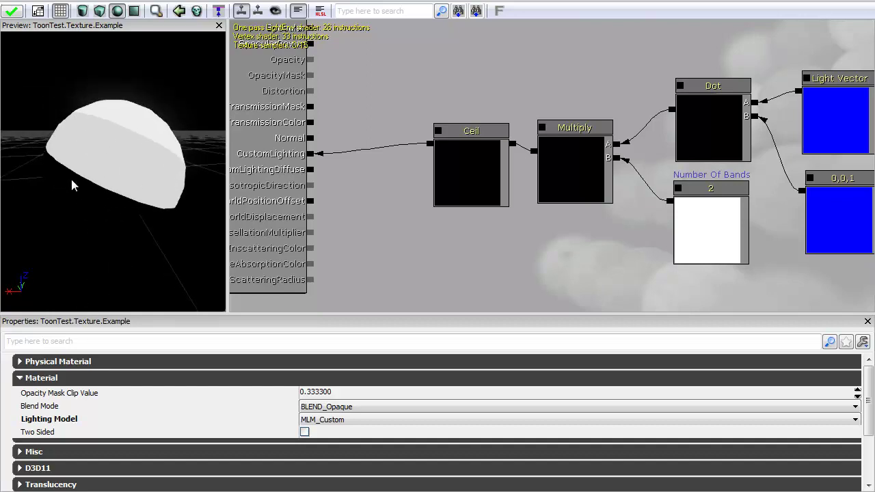
mouse_move(106, 176)
mouse_down()
mouse_move(9, 240)
mouse_move(194, 138)
mouse_move(87, 129)
mouse_up()
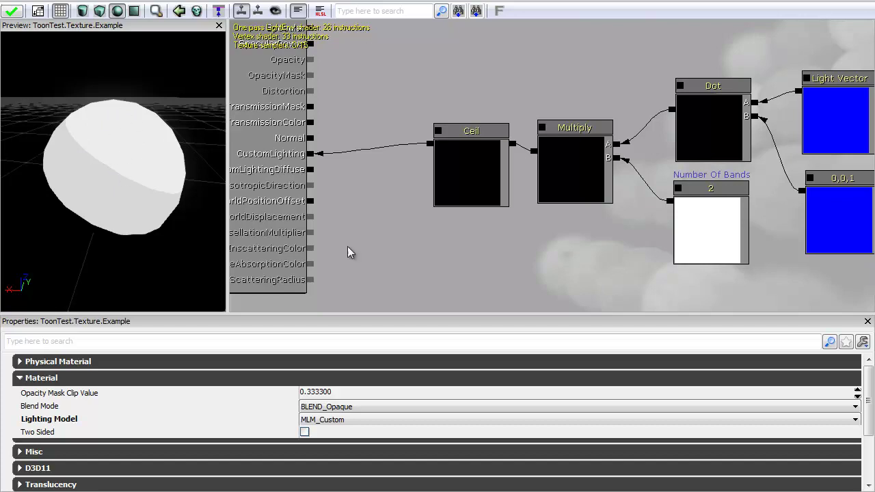
Step: Select all the expression nodes and move them farther from the material node to make room
scroll(403, 199, down, 3)
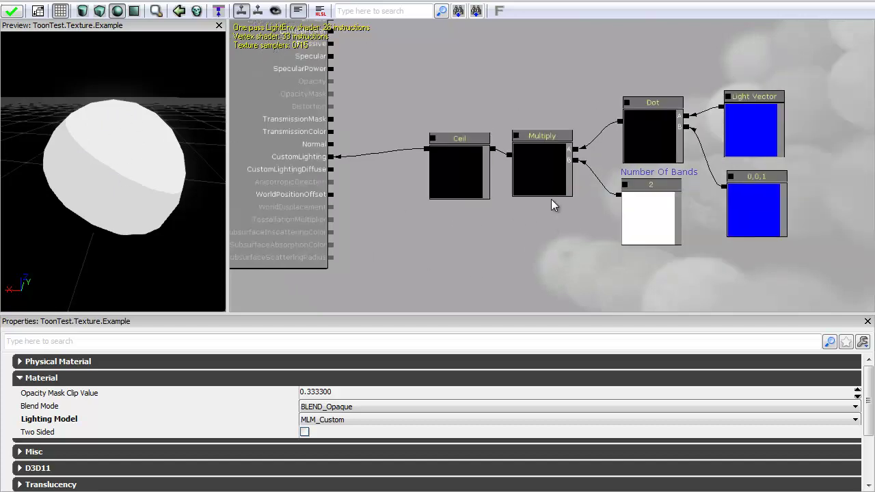
ctrl+alt+drag(445, 77, 817, 279)
ctrl+drag(529, 155, 617, 149)
drag(537, 223, 449, 206)
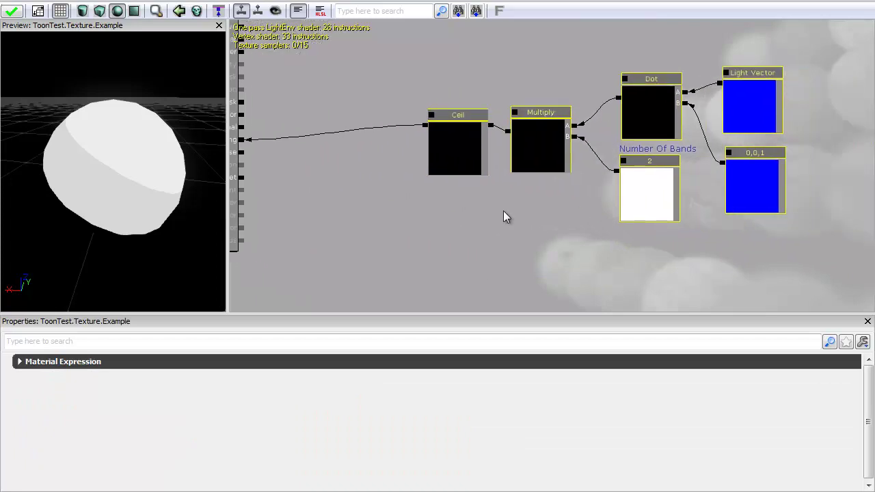
Step: Add a Divide node between the material node and Ceil, slightly below Ceil
key(d)
click(422, 196)
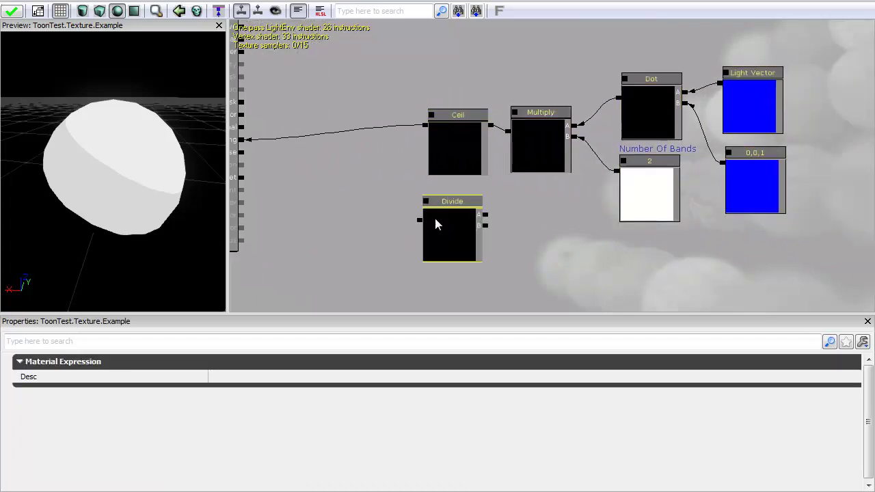
ctrl+drag(410, 200, 330, 161)
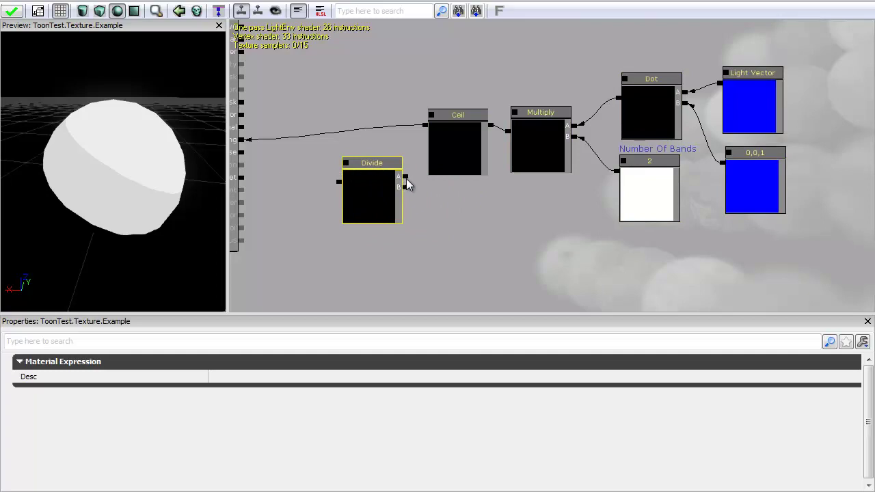
Step: Connect Ceil to Divide's A input, Number Of Bands to its B input, and Divide's output to CustomLighting
drag(406, 177, 424, 126)
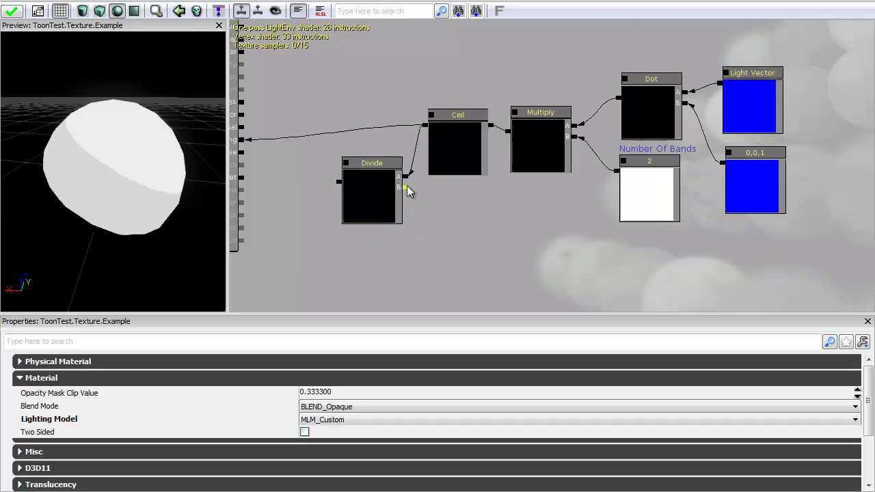
drag(407, 185, 618, 177)
drag(374, 173, 362, 179)
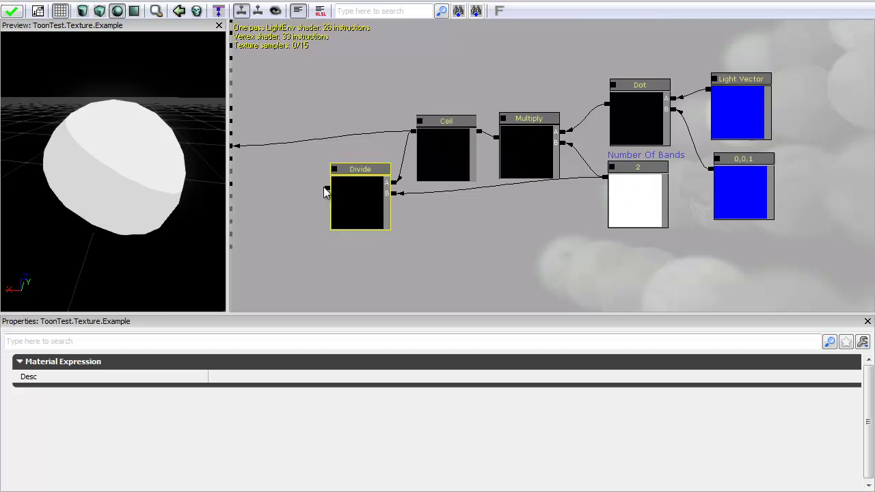
click(632, 205)
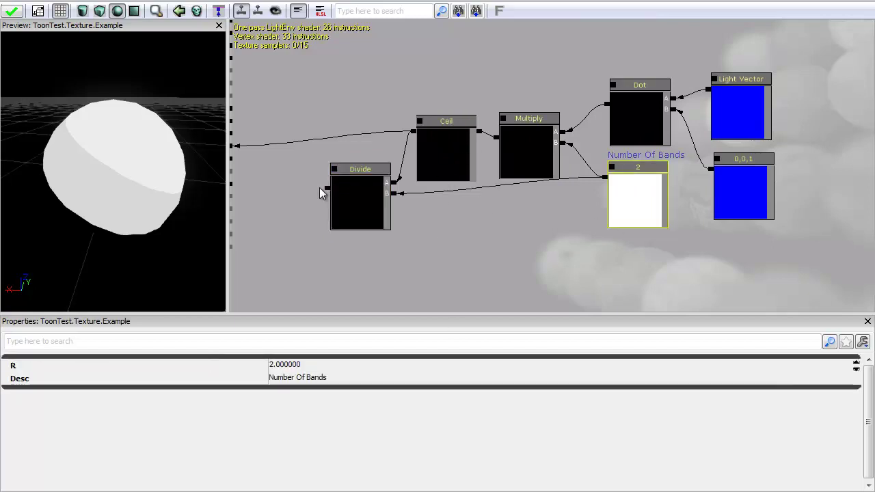
drag(326, 188, 292, 154)
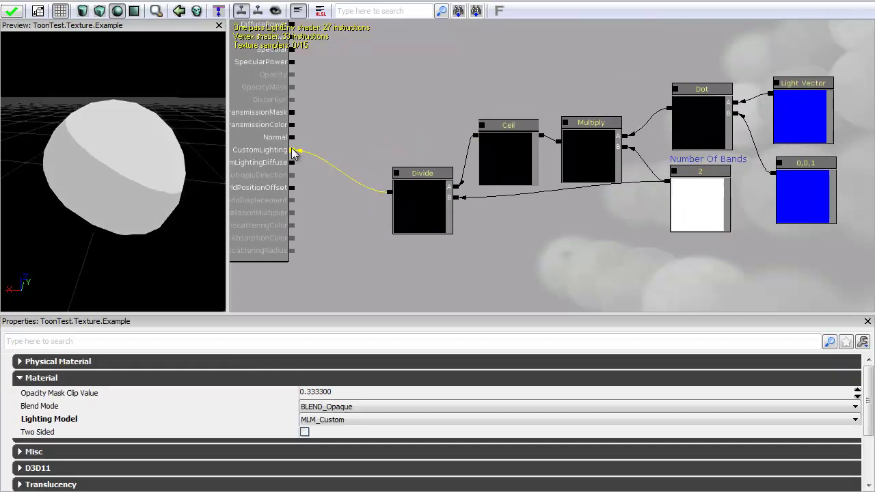
Step: Set the Number Of Bands constant's R value to 4 and check the shading on the preview sphere under different lighting
click(702, 188)
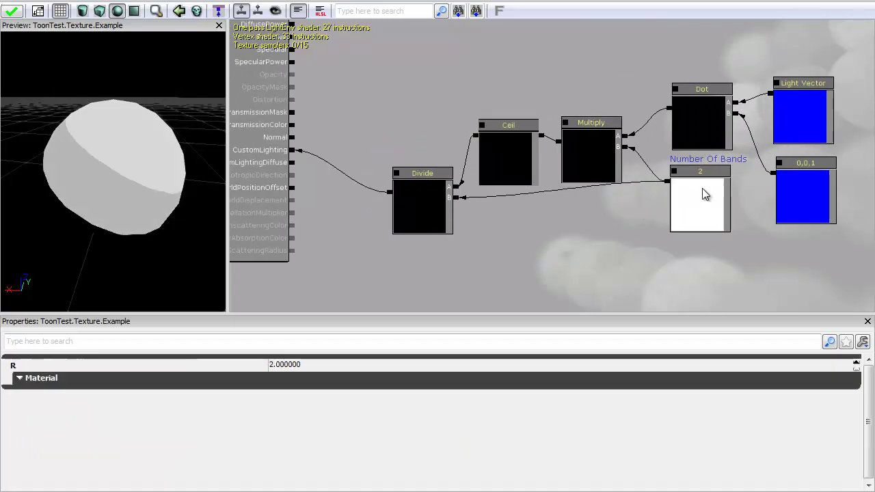
click(277, 364)
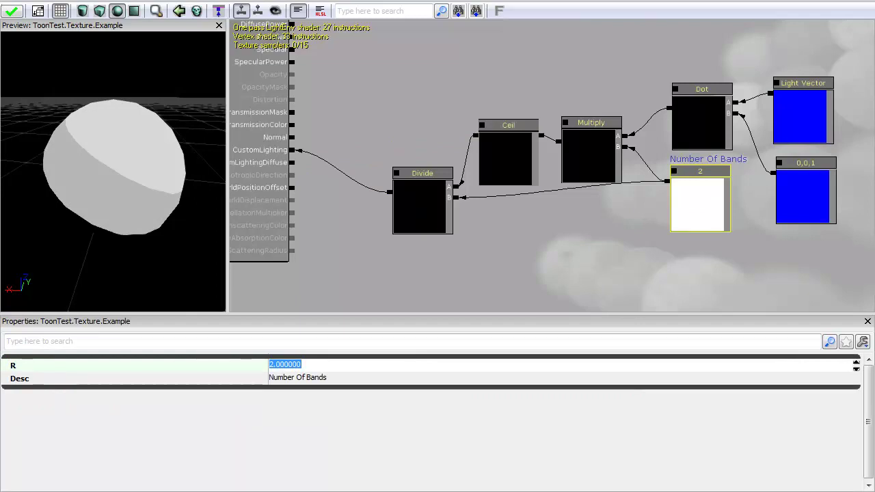
text(4)
key(Return)
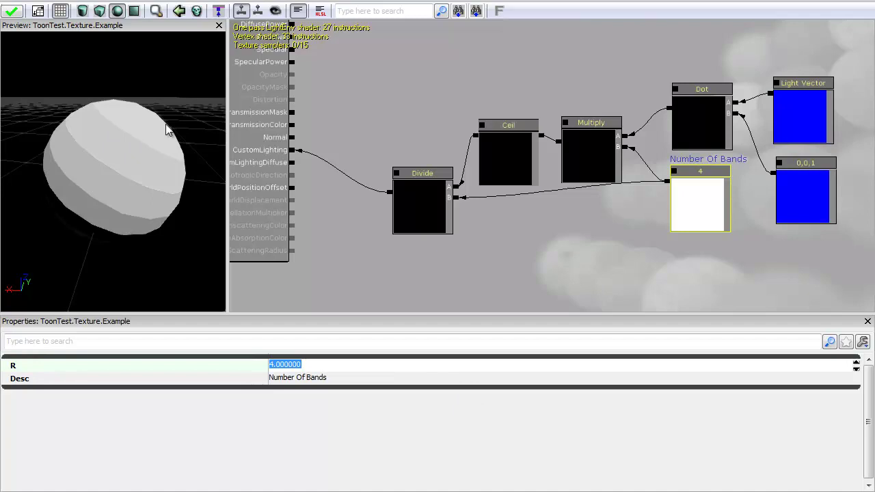
drag(165, 124, 1, 291)
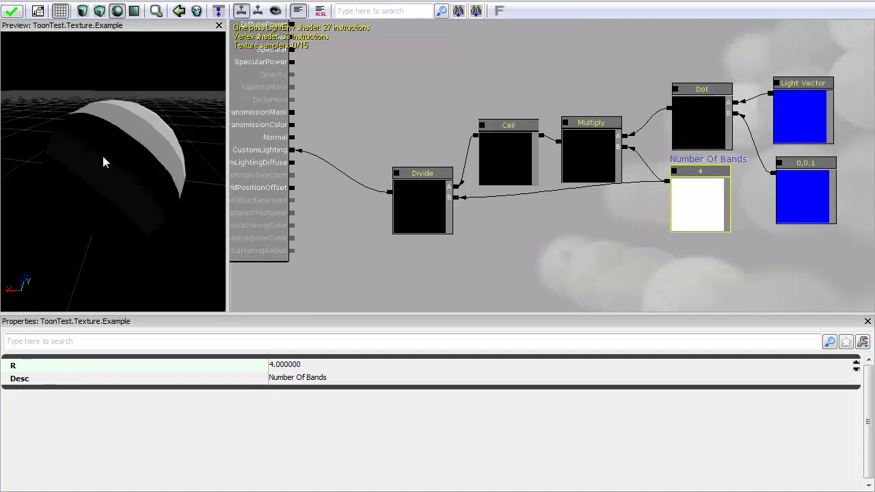
Step: Move the whole group of expression nodes, from Divide to Light Vector, farther away from the material node
scroll(456, 240, down, 2)
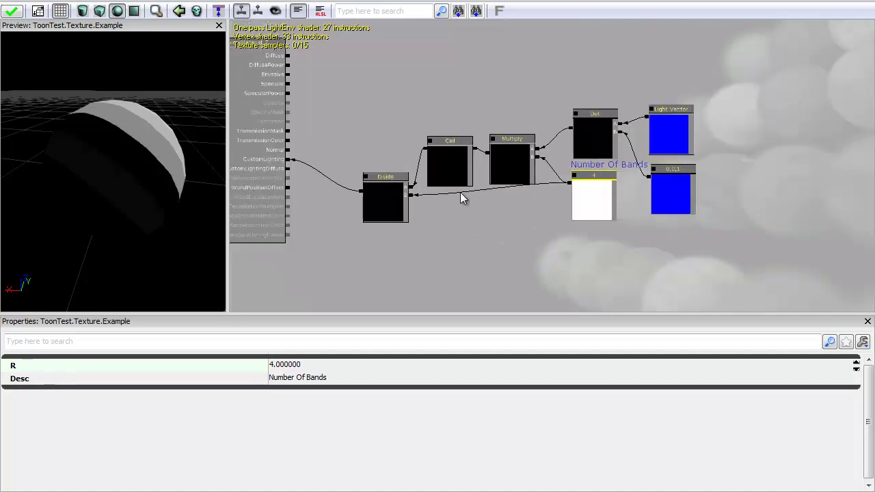
drag(742, 294, 661, 265)
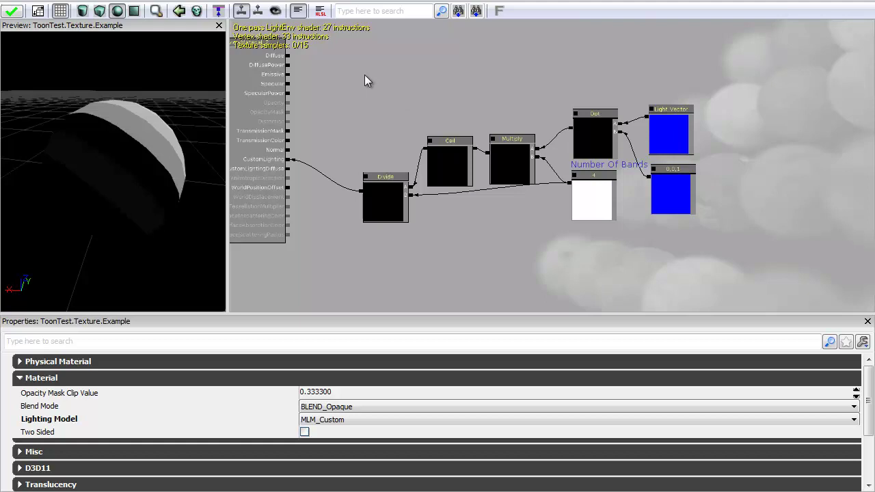
ctrl+alt+drag(371, 77, 729, 293)
ctrl+drag(445, 177, 495, 177)
click(495, 236)
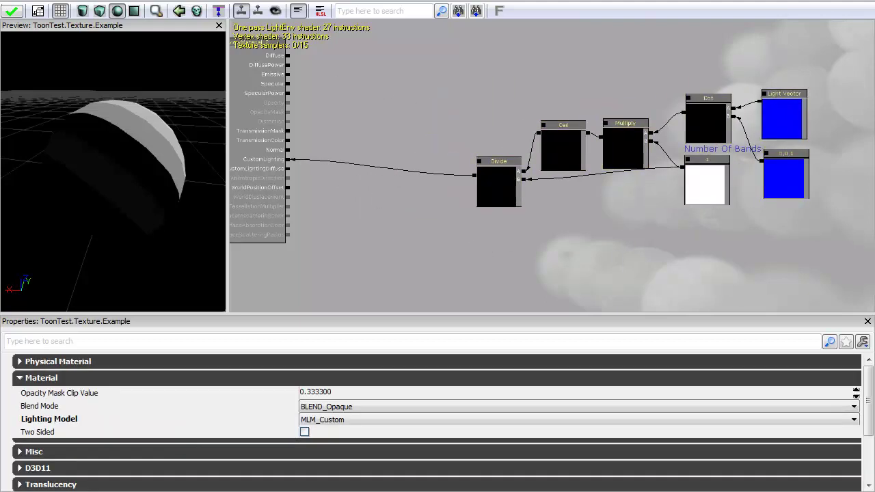
Step: Add a ConstantClamp node between the material node and Divide, and connect Divide's output to its input
click(97, 55)
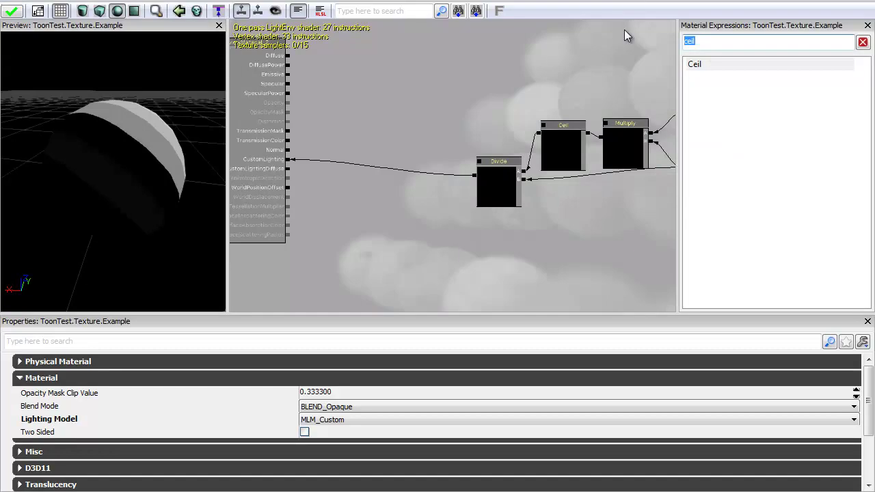
text(clamp)
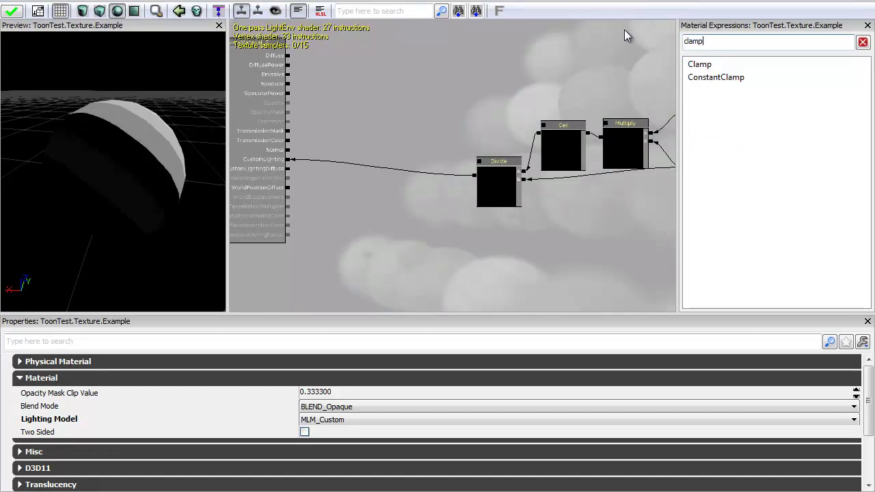
drag(707, 79, 399, 102)
drag(415, 136, 412, 207)
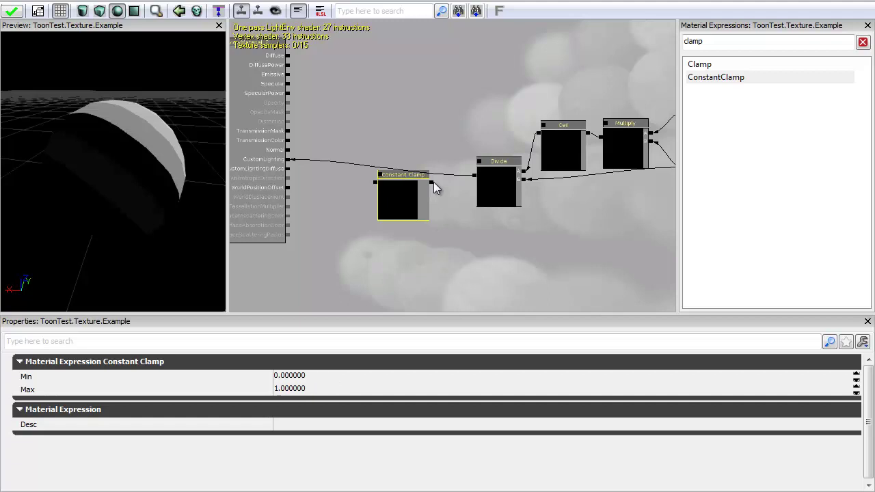
drag(431, 182, 474, 177)
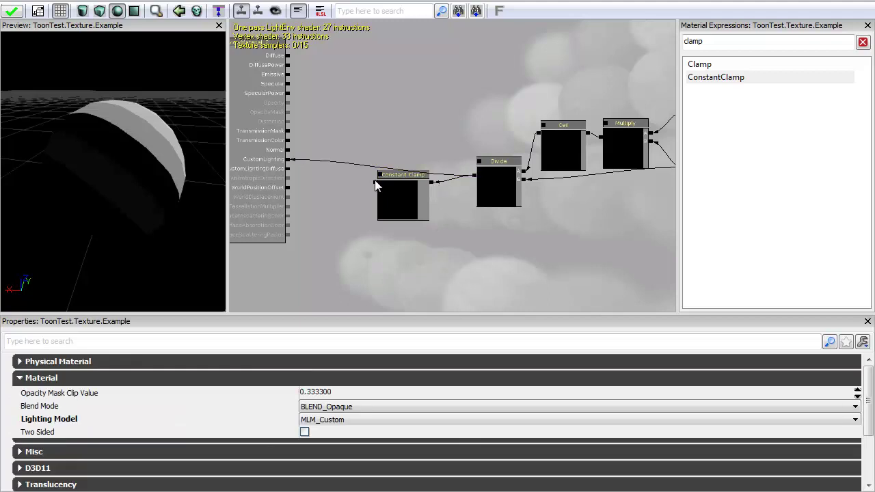
Step: Connect the ConstantClamp's output to CustomLighting and check the shading on the preview sphere from other angles
drag(377, 183, 357, 183)
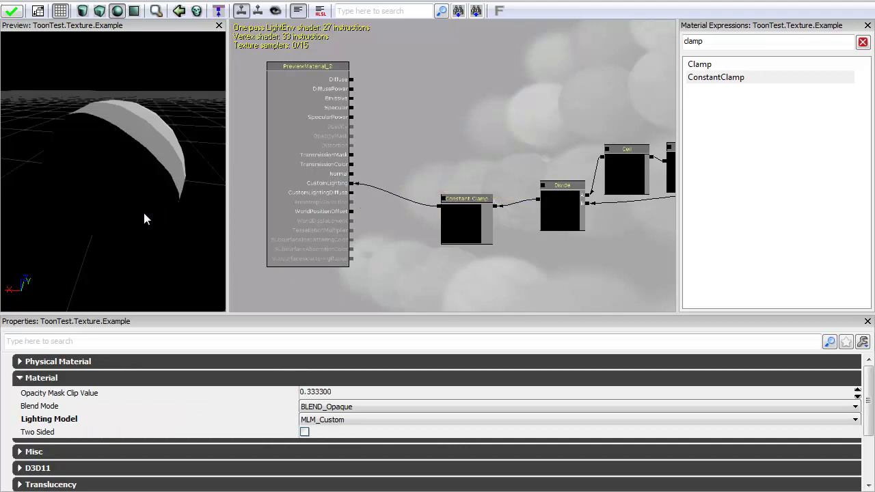
drag(143, 215, 87, 120)
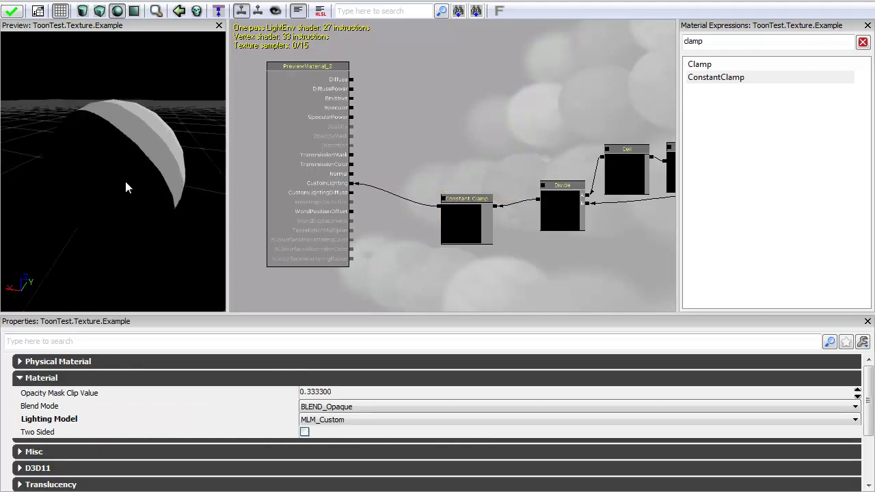
drag(126, 187, 58, 200)
Step: Set the Number Of Bands constant's R value to 2 and check the banding around the preview sphere
drag(608, 241, 401, 217)
click(619, 177)
click(373, 364)
text(2)
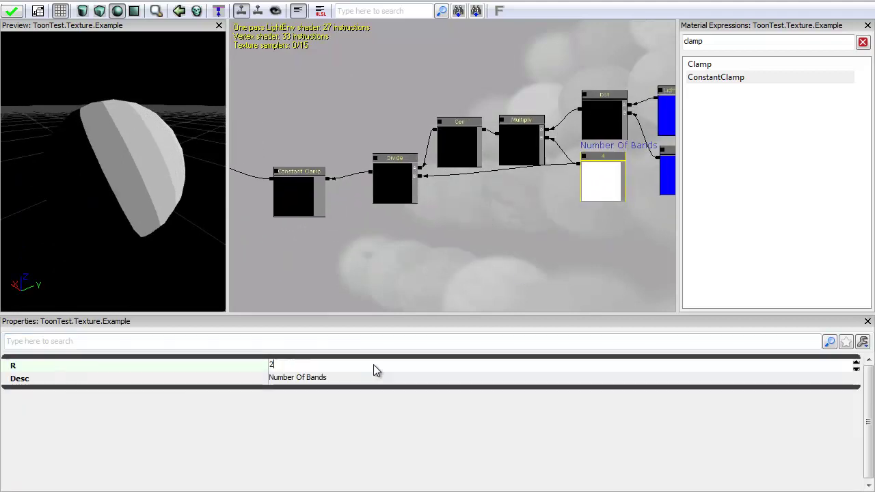
key(Return)
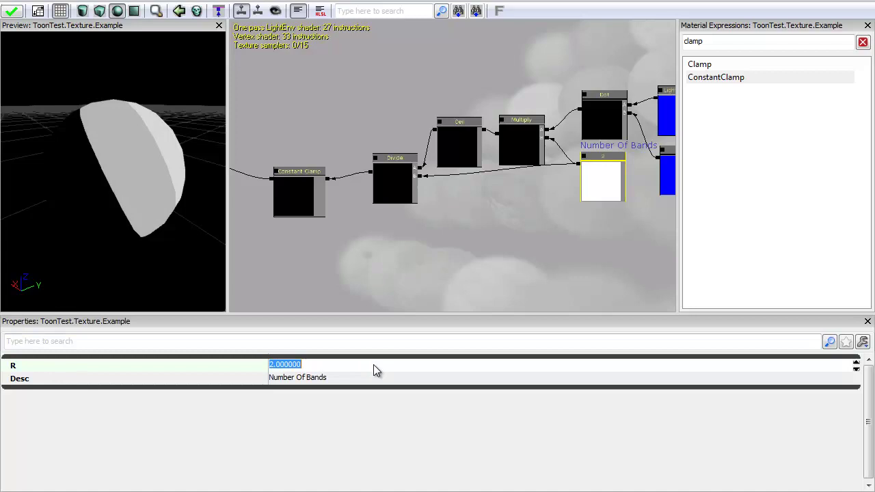
drag(165, 169, 66, 161)
mouse_move(116, 139)
mouse_down()
mouse_move(48, 31)
mouse_move(203, 34)
mouse_move(117, 82)
mouse_move(229, 318)
mouse_move(238, 289)
mouse_move(230, 28)
mouse_move(375, 219)
mouse_up()
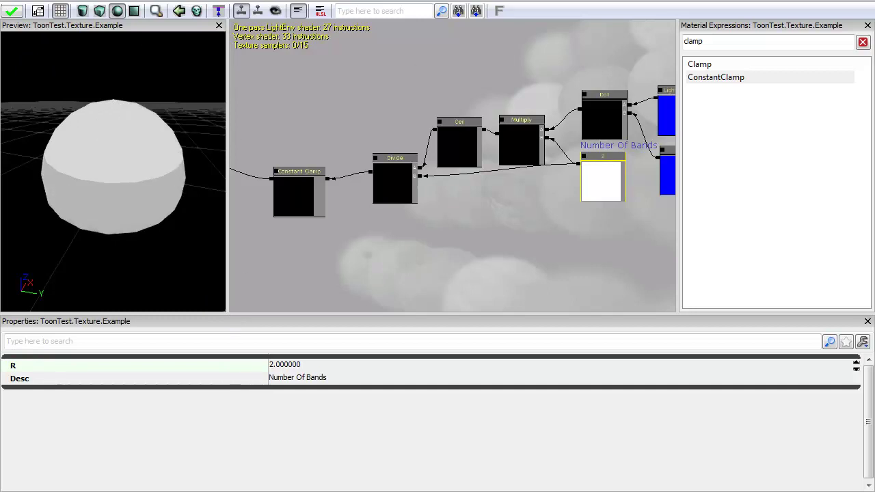
Step: Choose the ShotgunShell texture in the Content Browser and add it to the Example material as a Texture Sample below the ConstantClamp
drag(461, 0, 665, 47)
click(290, 358)
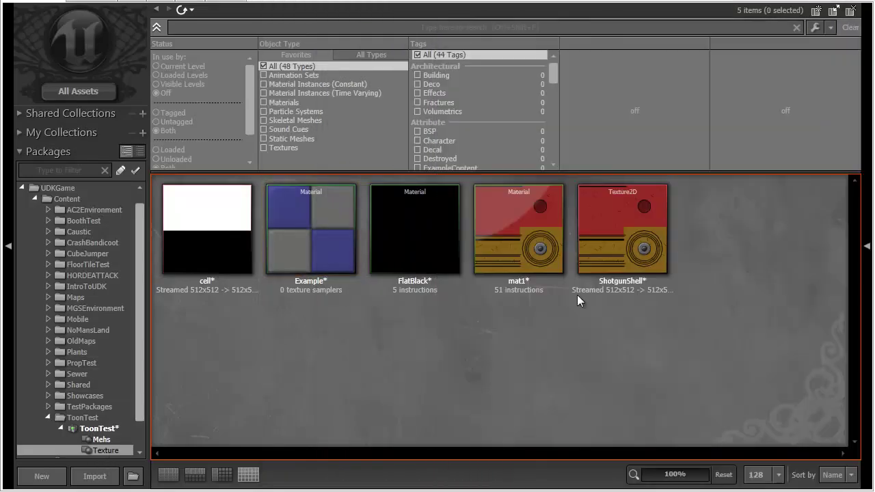
click(656, 234)
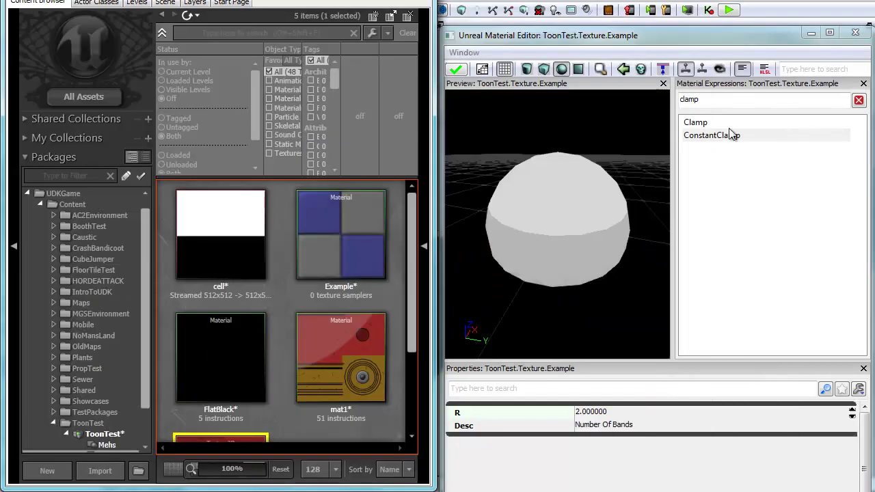
drag(674, 38, 378, 0)
drag(427, 241, 502, 205)
click(386, 203)
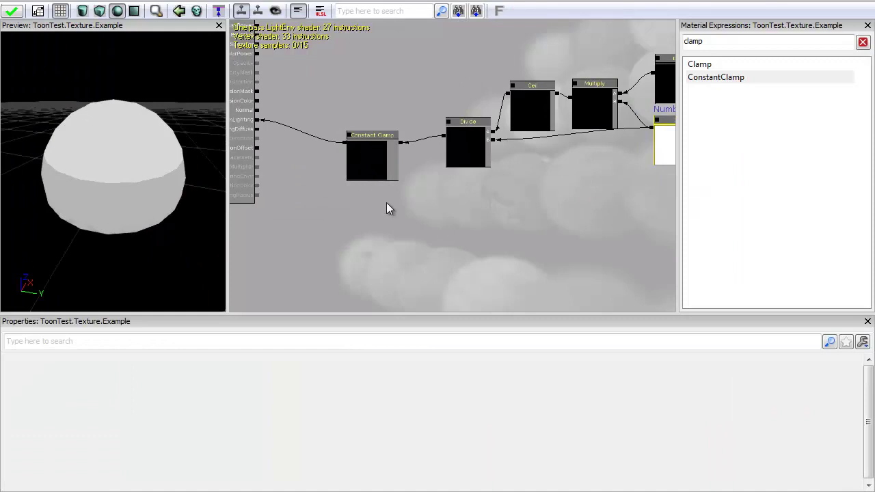
click(387, 203)
drag(391, 266, 301, 281)
scroll(462, 228, down, 1)
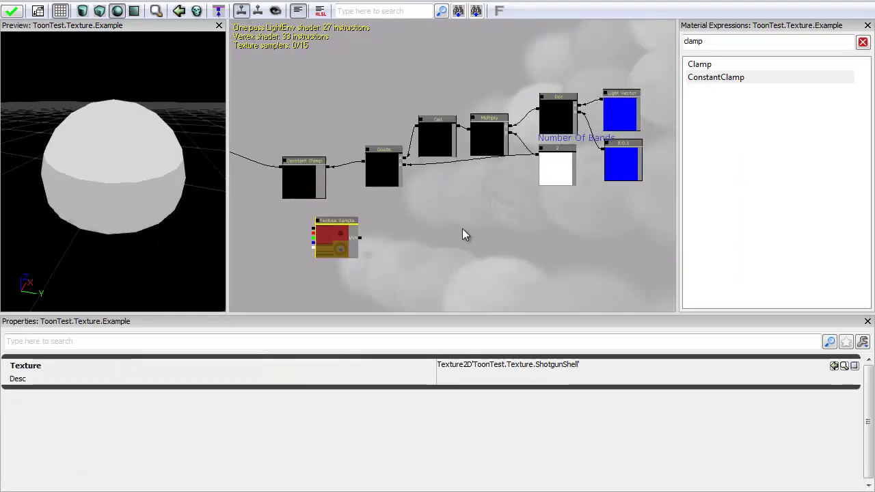
Step: Shift the ConstantClamp and its upstream nodes farther from the material node and place the Texture Sample beneath that group
click(301, 183)
ctrl+drag(301, 183, 330, 166)
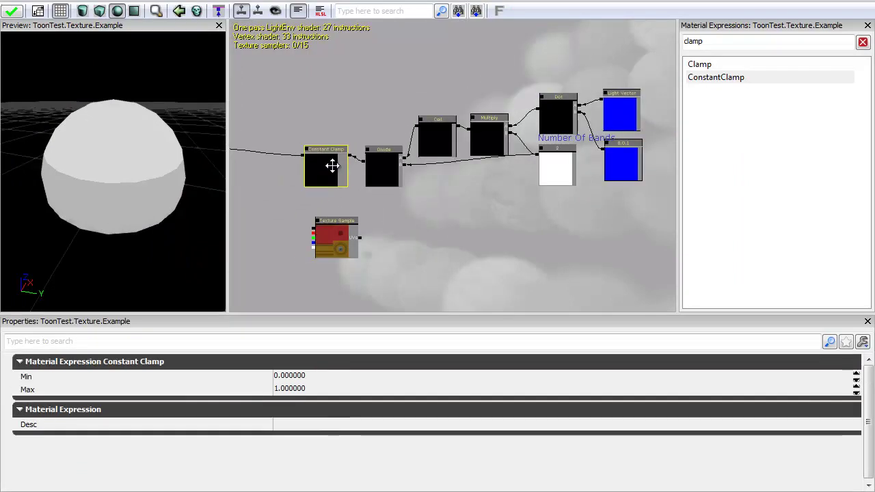
drag(403, 119, 351, 137)
ctrl+alt+drag(273, 79, 601, 199)
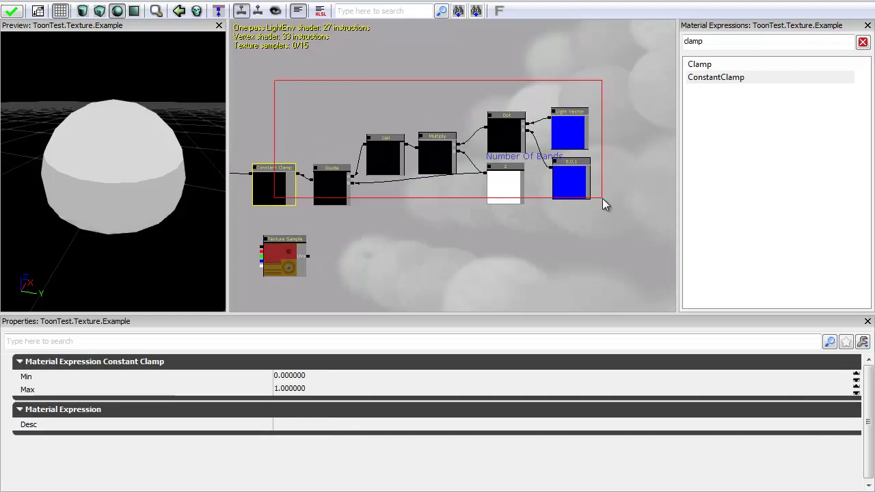
ctrl+drag(299, 176, 390, 172)
click(397, 259)
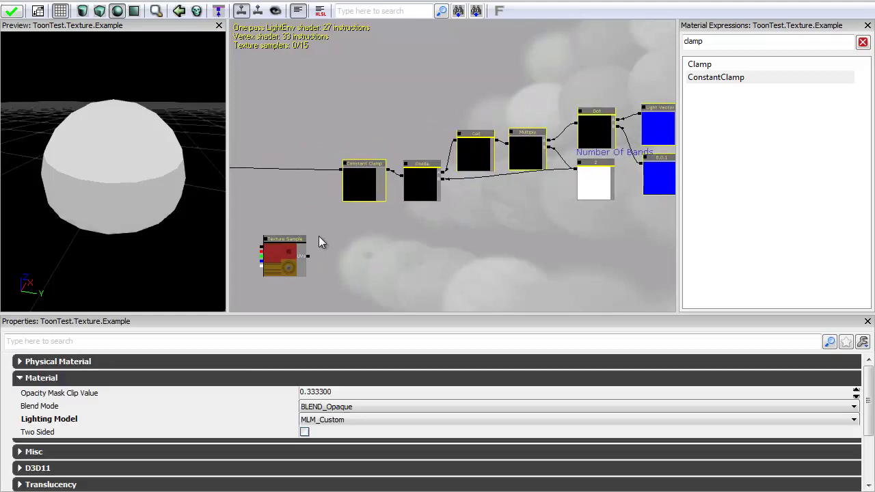
drag(287, 248, 498, 260)
Step: Add a Multiply node between the material node and the ConstantClamp and Texture Sample nodes
scroll(435, 242, up, 3)
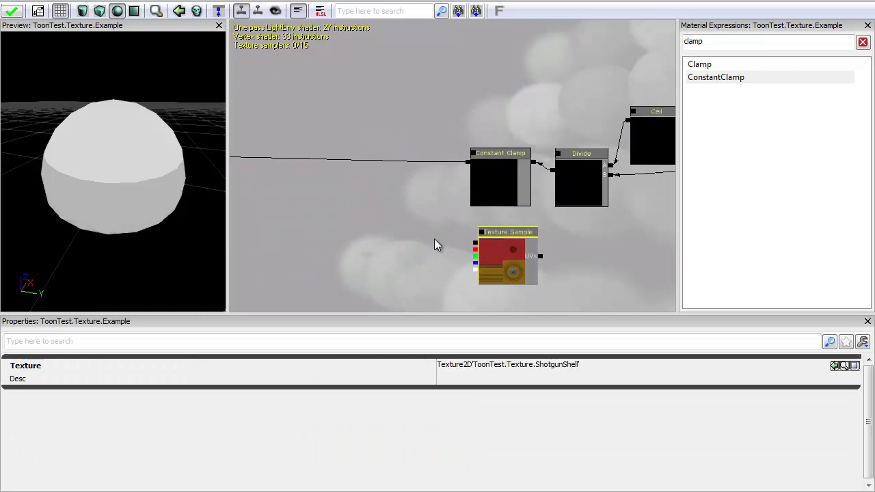
key(m)
click(361, 162)
drag(377, 198, 377, 233)
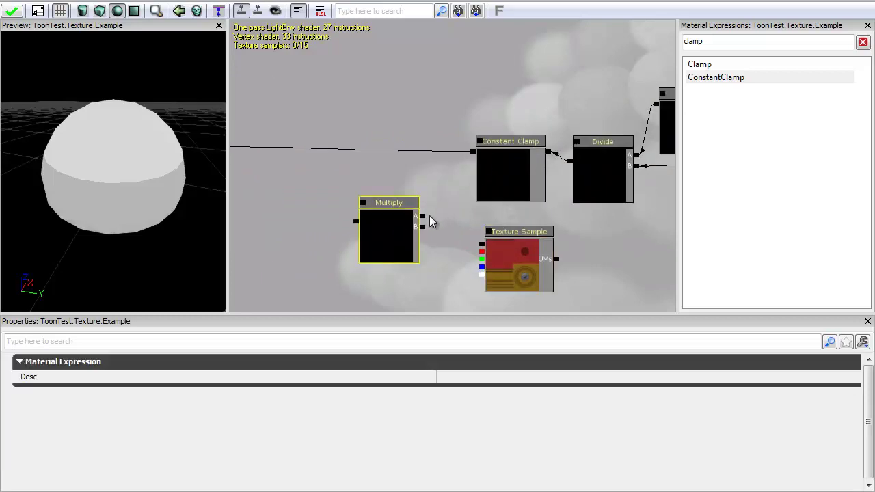
Step: Connect ConstantClamp to the new Multiply's A, the Texture Sample's RGB to B, and Multiply's output to CustomLighting, and check the preview
drag(423, 217, 473, 151)
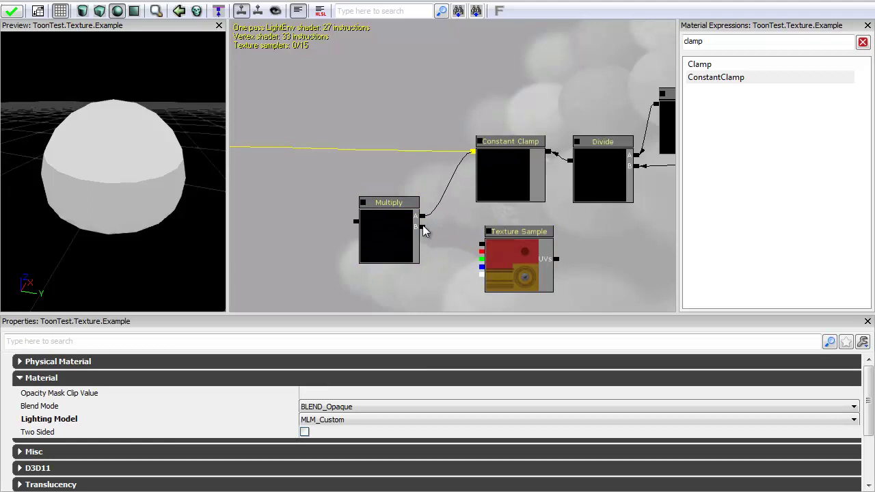
drag(421, 227, 481, 243)
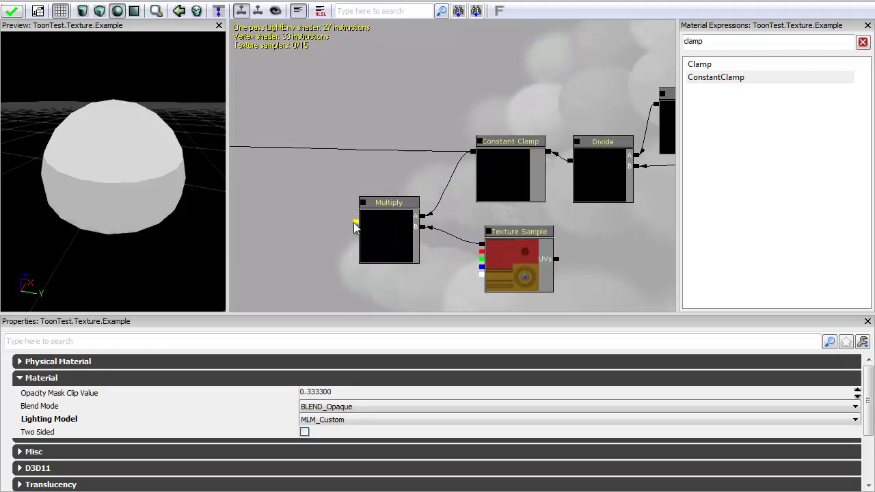
drag(349, 224, 296, 145)
mouse_move(81, 166)
mouse_down()
mouse_move(225, 309)
mouse_move(89, 303)
mouse_move(1, 30)
mouse_move(232, 313)
mouse_move(212, 161)
mouse_move(78, 166)
mouse_up()
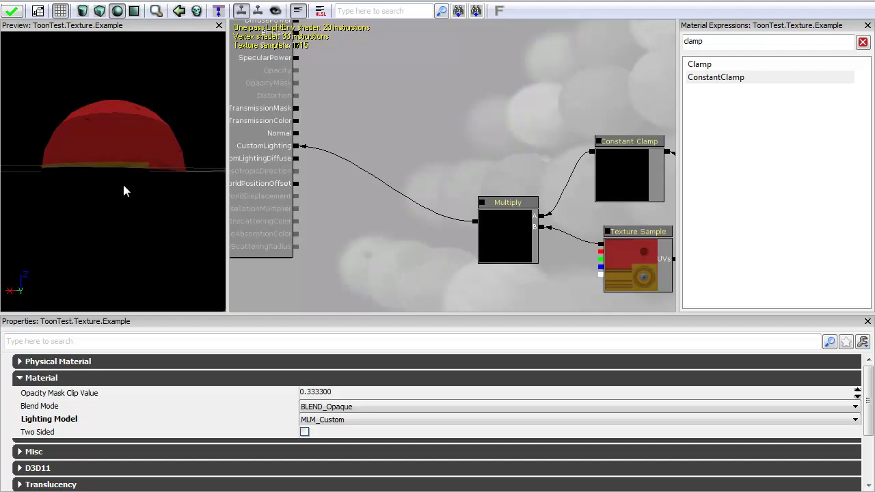
drag(122, 127, 127, 175)
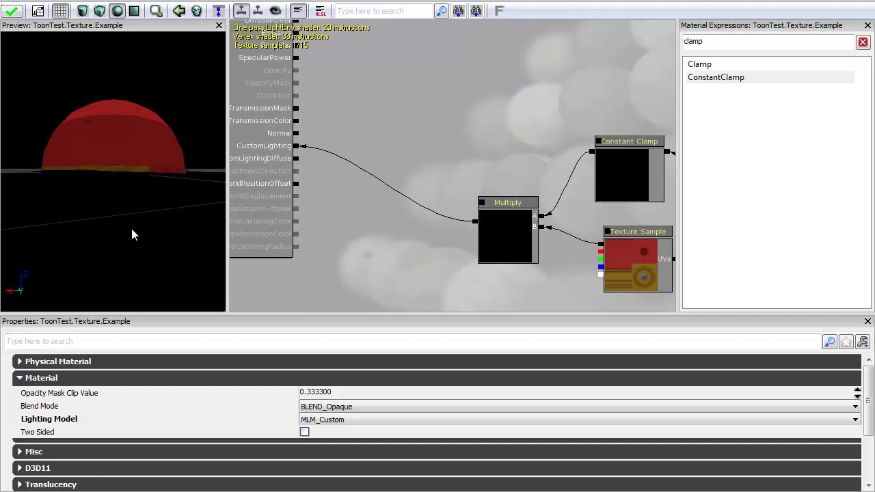
drag(168, 196, 109, 239)
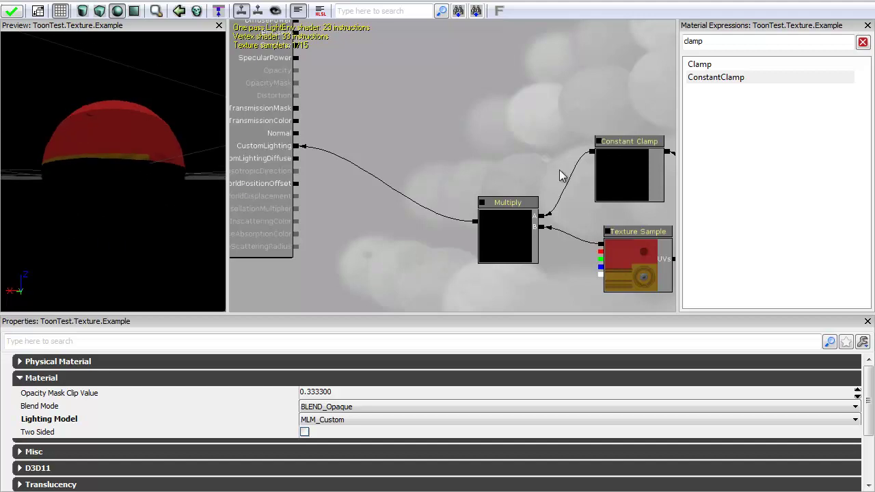
Step: Try Min values of 0.2 and 0.1 on the ConstantClamp, and settle on 0.5 to brighten the unlit side
drag(402, 125, 217, 127)
click(440, 154)
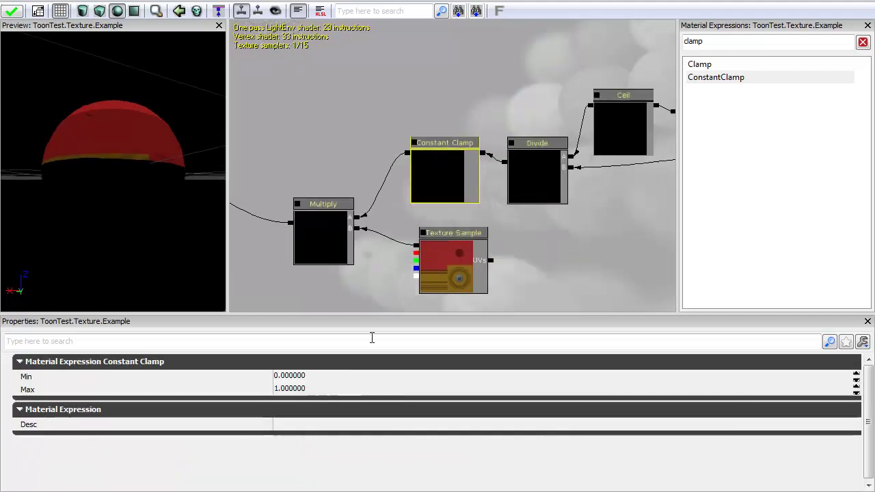
click(316, 377)
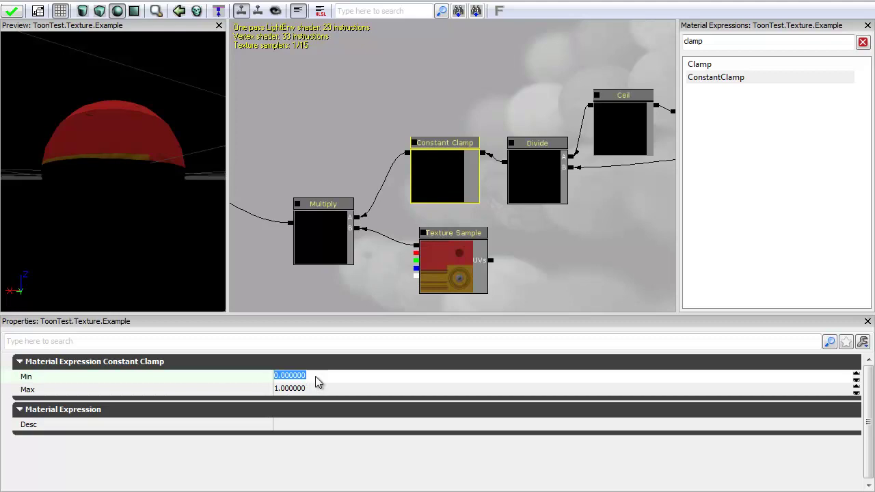
text(.2)
key(Return)
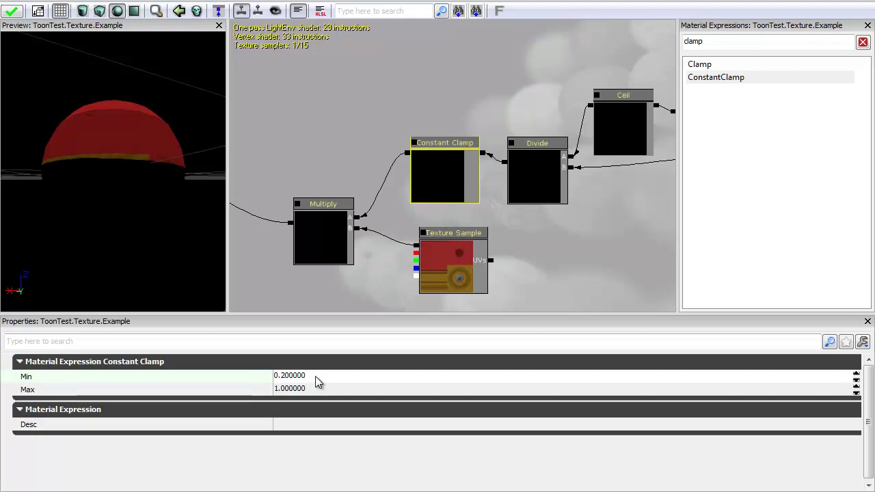
click(315, 376)
text(.1)
key(Return)
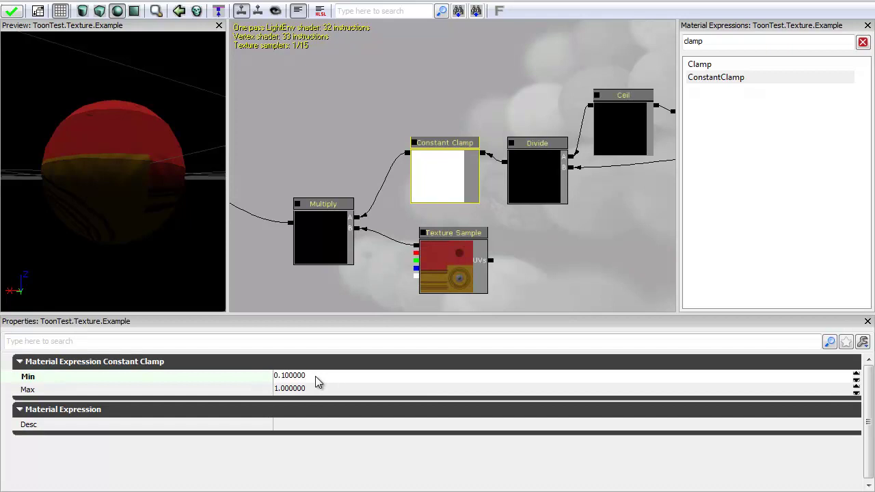
click(315, 376)
text(.5)
key(Return)
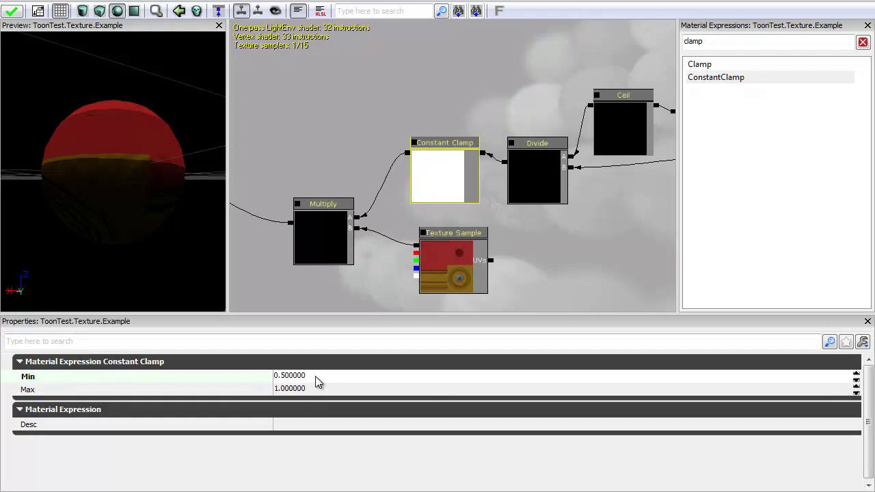
Step: Examine the textured toon shading and the clamped dark side on the preview sphere from several angles and light directions
click(315, 376)
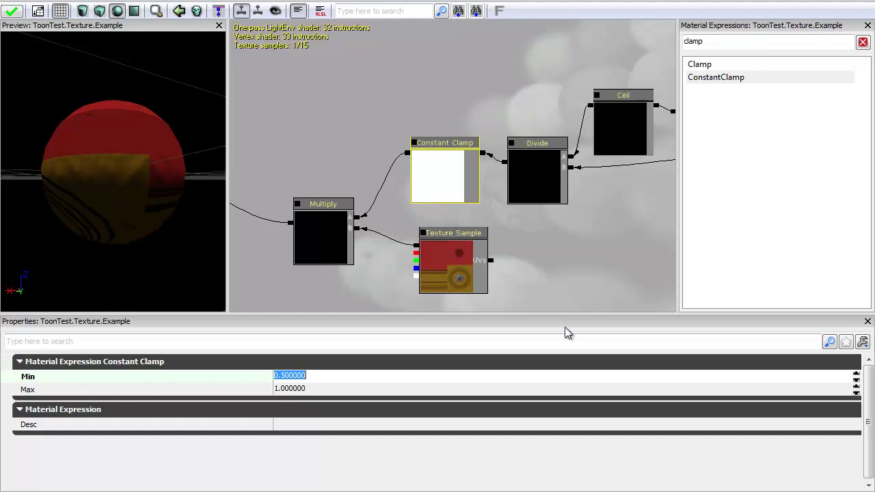
drag(48, 186, 195, 213)
mouse_move(139, 121)
mouse_down()
mouse_move(158, 312)
mouse_move(68, 269)
mouse_move(170, 148)
mouse_move(94, 258)
mouse_move(138, 252)
mouse_move(187, 231)
mouse_move(146, 248)
mouse_up()
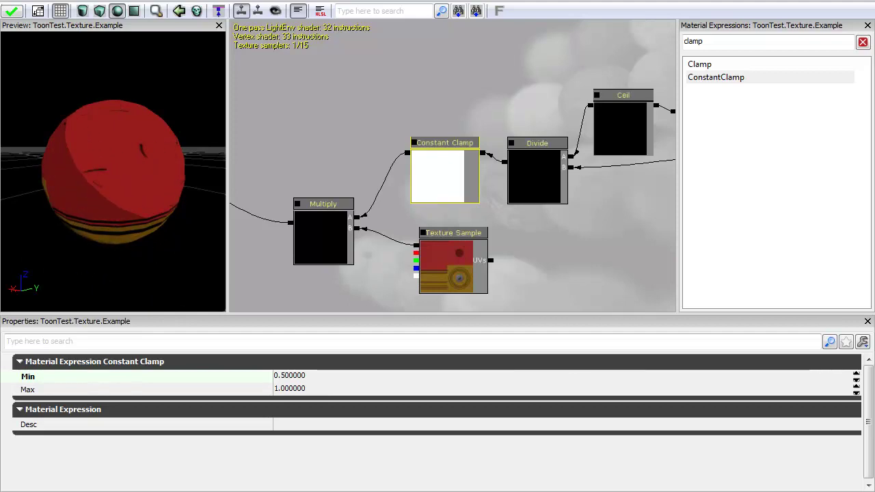
scroll(369, 35, down, 3)
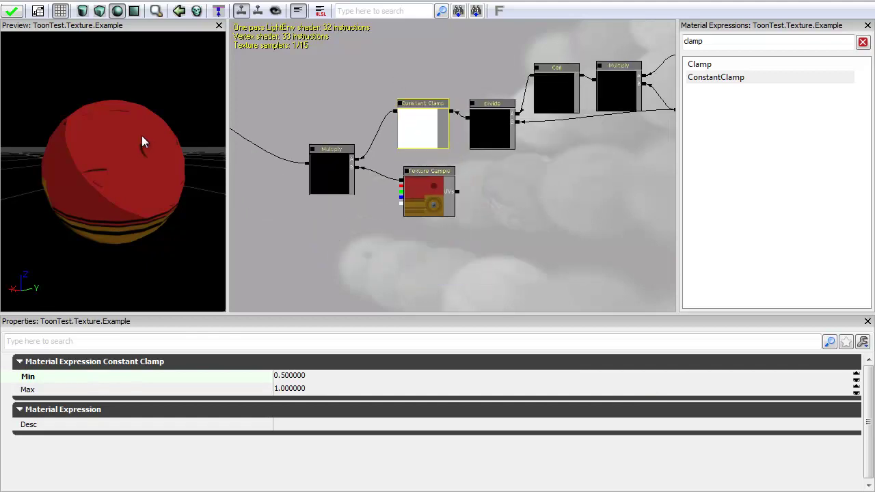
drag(143, 141, 126, 96)
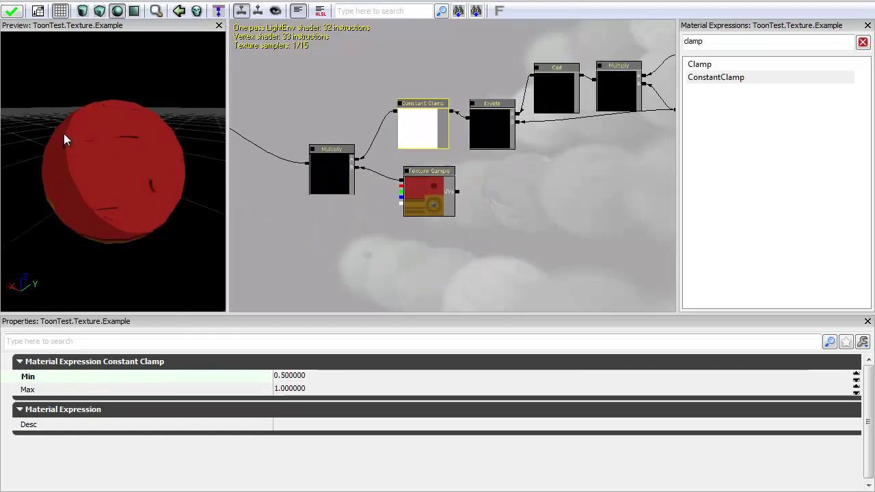
drag(2, 274, 406, 47)
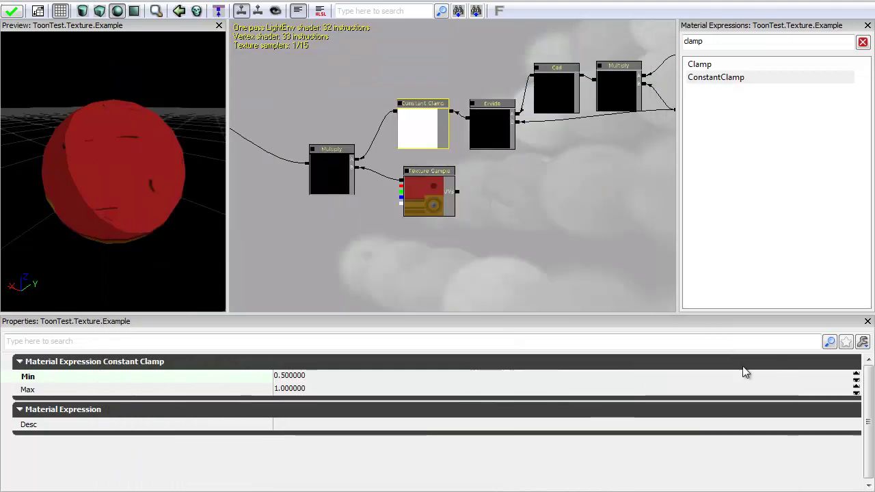
Step: Break the link between the texture Multiply's output and CustomLighting
scroll(471, 191, up, 3)
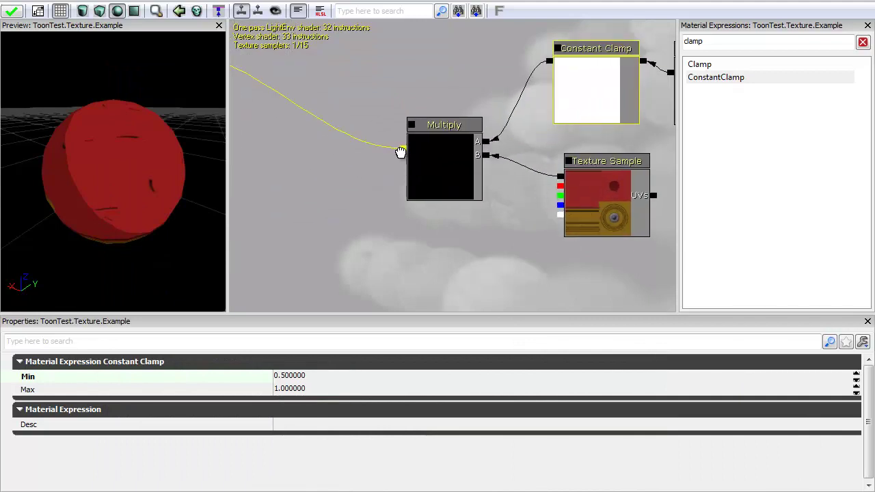
right_click(402, 148)
click(437, 138)
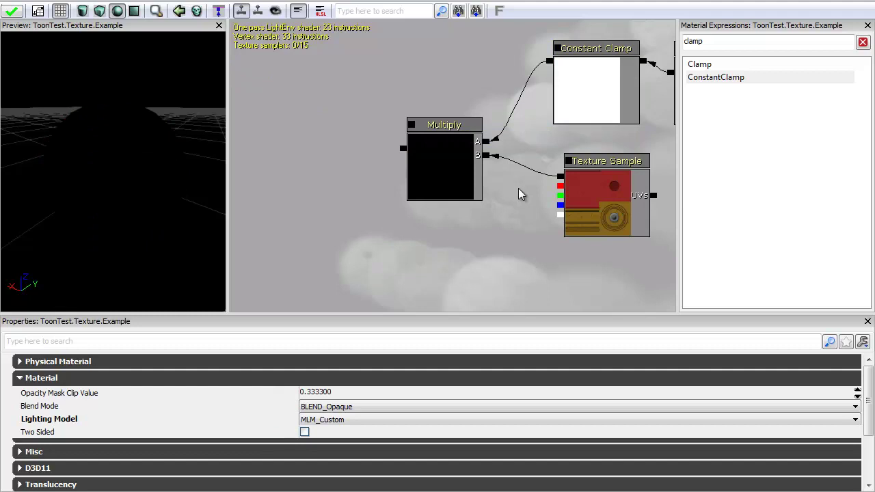
Step: Duplicate the Light Vector node and place the copy in the empty area below the 0,0,1 constant
drag(555, 265, 314, 170)
scroll(609, 203, down, 3)
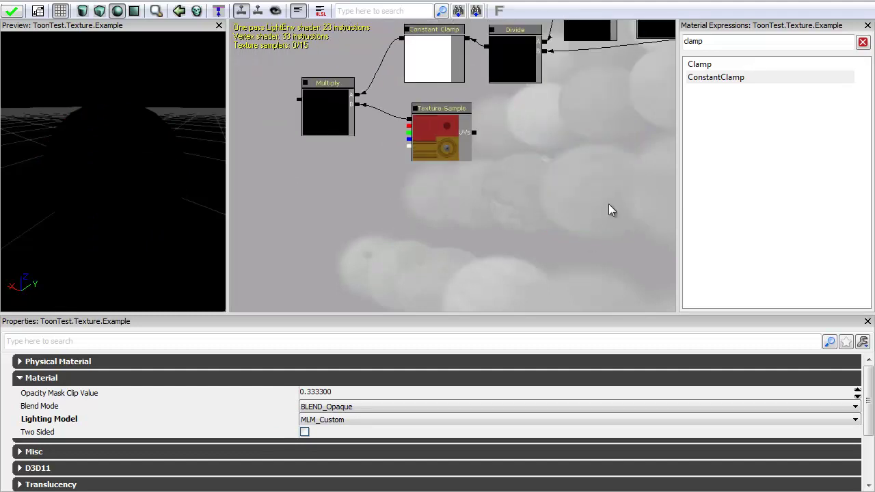
drag(608, 204, 467, 193)
scroll(520, 193, down, 1)
drag(514, 216, 337, 224)
drag(460, 138, 531, 251)
click(583, 134)
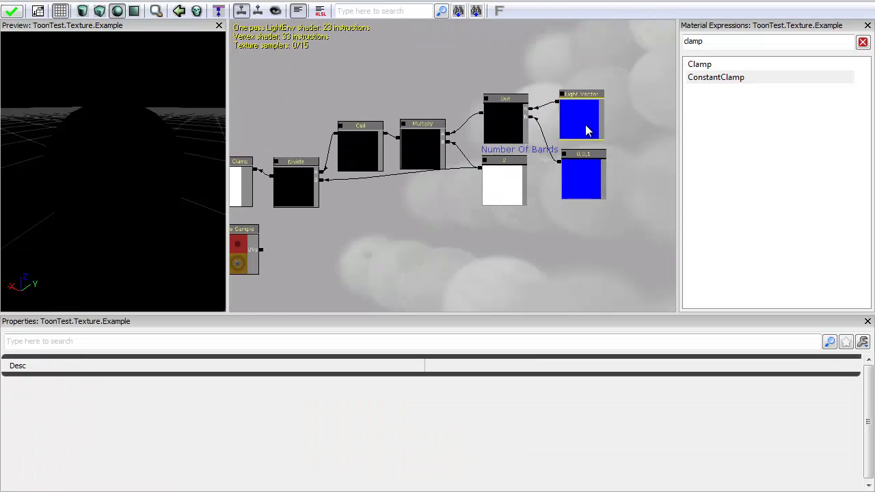
key(ctrl+w)
ctrl+drag(593, 140, 611, 314)
drag(468, 219, 469, 141)
Step: Add a ReflectionVector expression and place it below the duplicated Light Vector
drag(718, 45, 623, 37)
text(re)
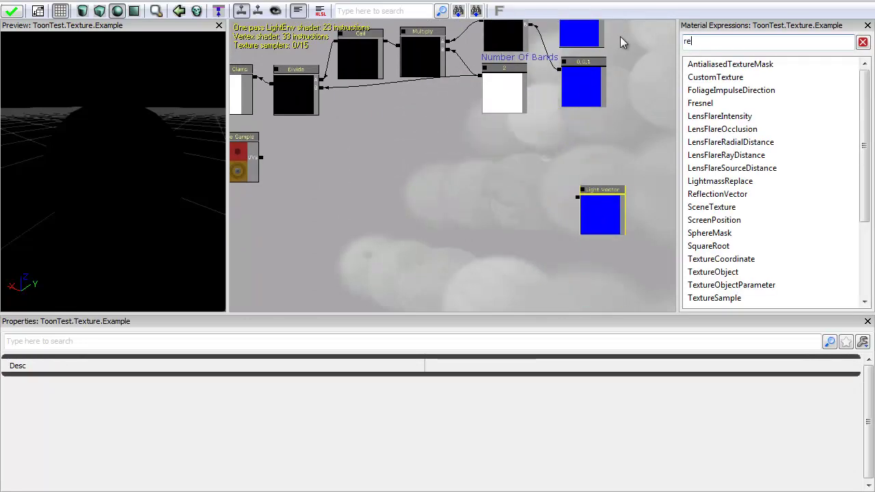
text(flection)
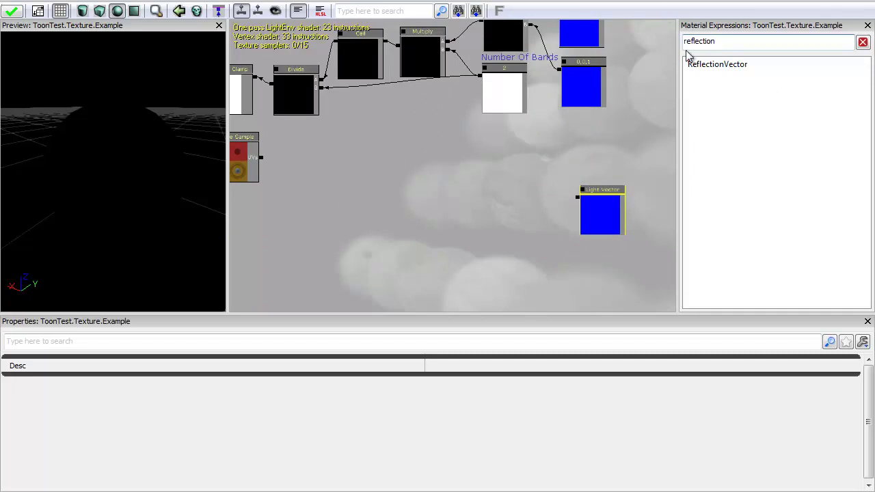
drag(707, 64, 581, 268)
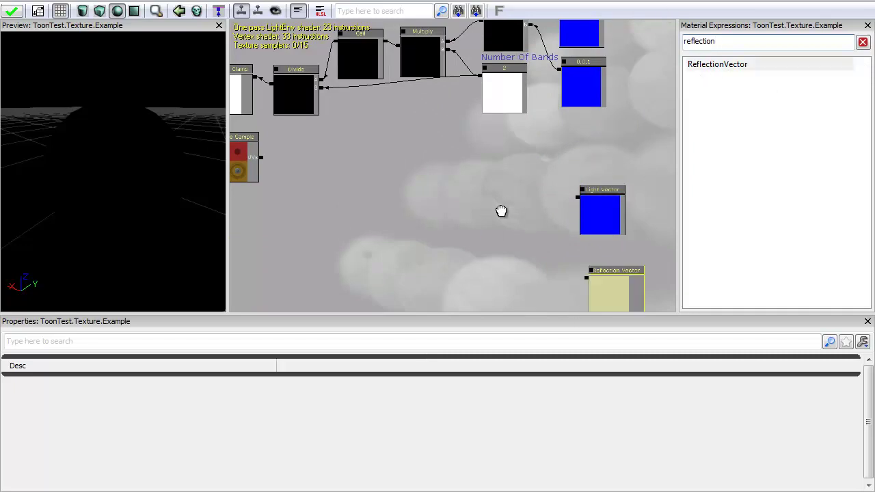
drag(501, 211, 529, 214)
click(529, 213)
key(Delete)
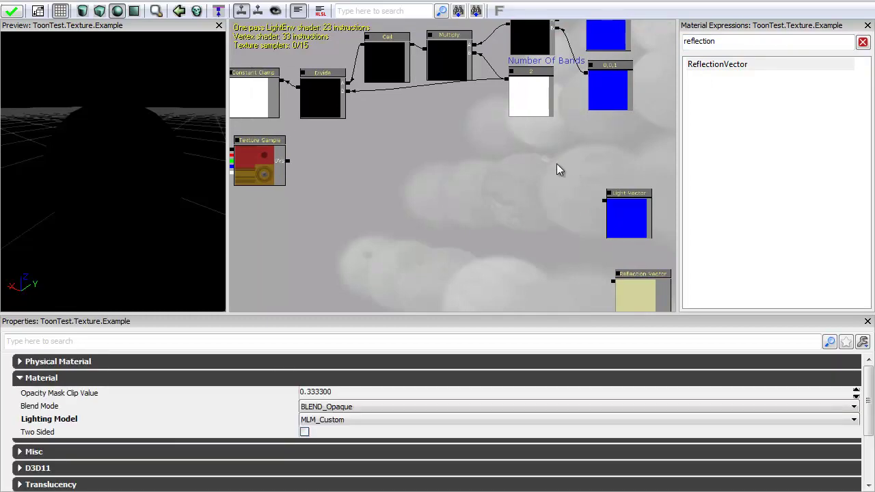
Step: Duplicate the Dot node and place the copy beside the lower Light Vector, on its output side
drag(551, 194, 551, 204)
click(536, 62)
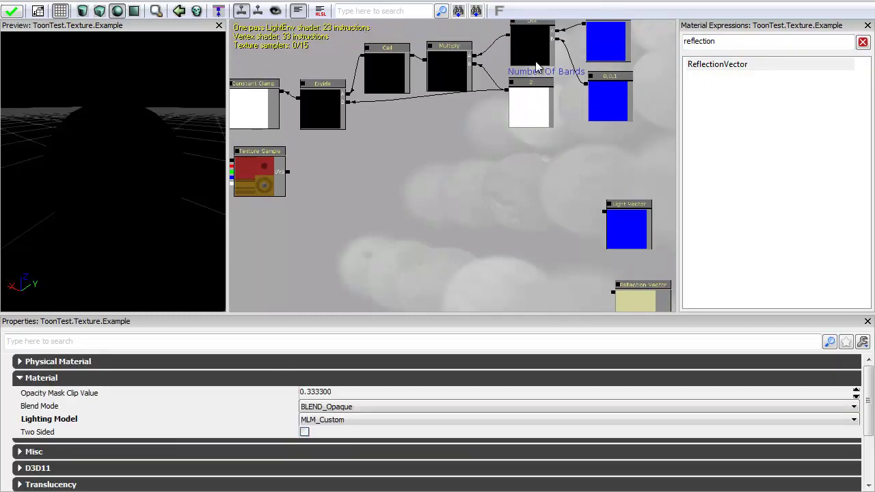
click(540, 60)
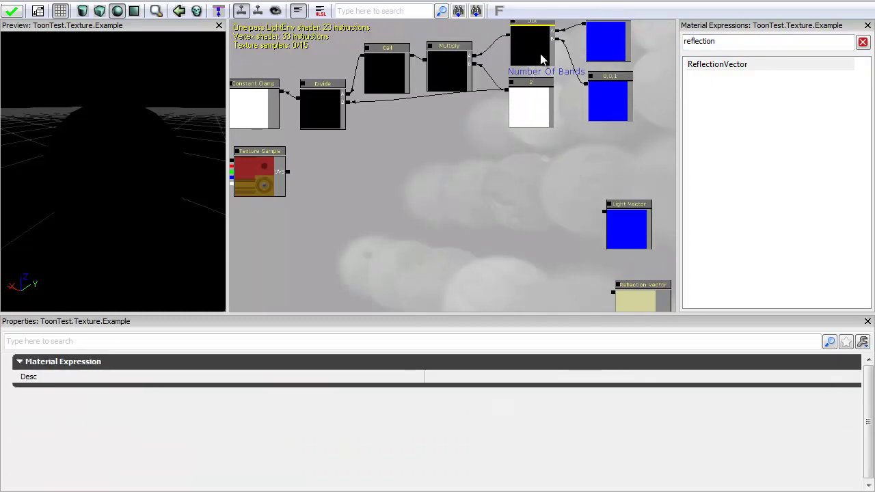
key(ctrl+w)
ctrl+drag(541, 50, 523, 235)
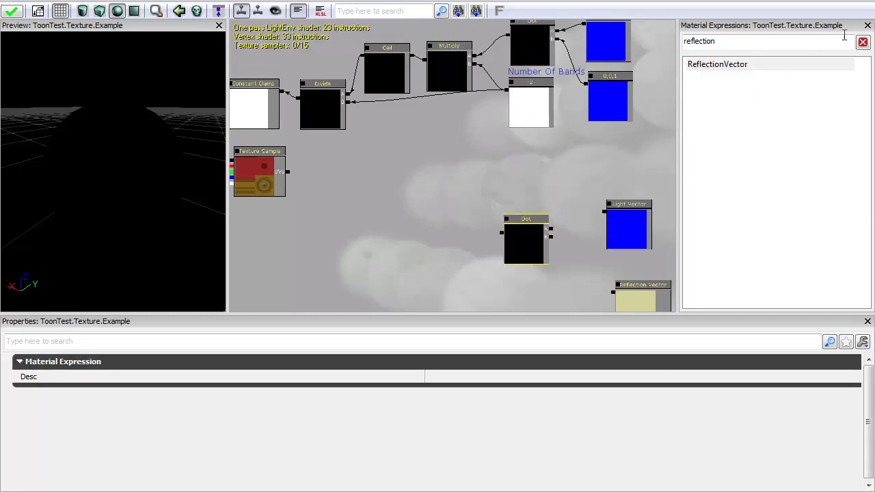
Step: Connect the lower Light Vector to input A and the Reflection Vector to input B of the new Dot
click(866, 26)
scroll(560, 139, up, 3)
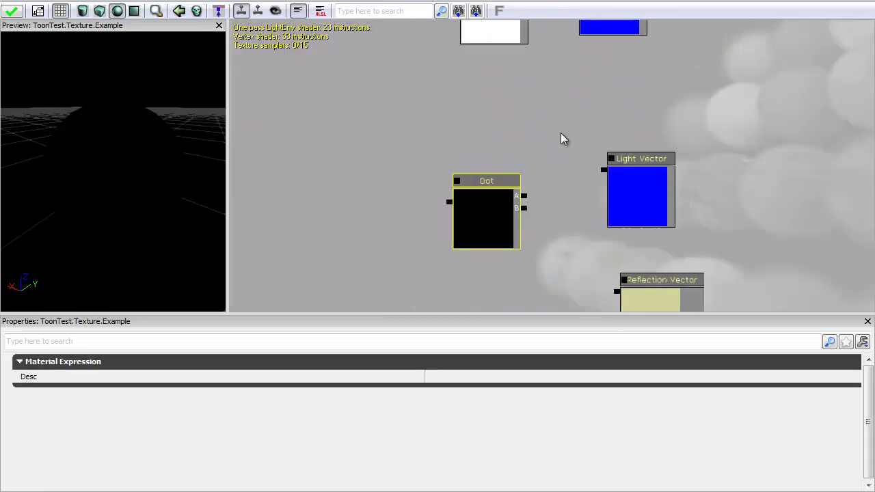
drag(515, 76, 472, 7)
drag(480, 126, 561, 100)
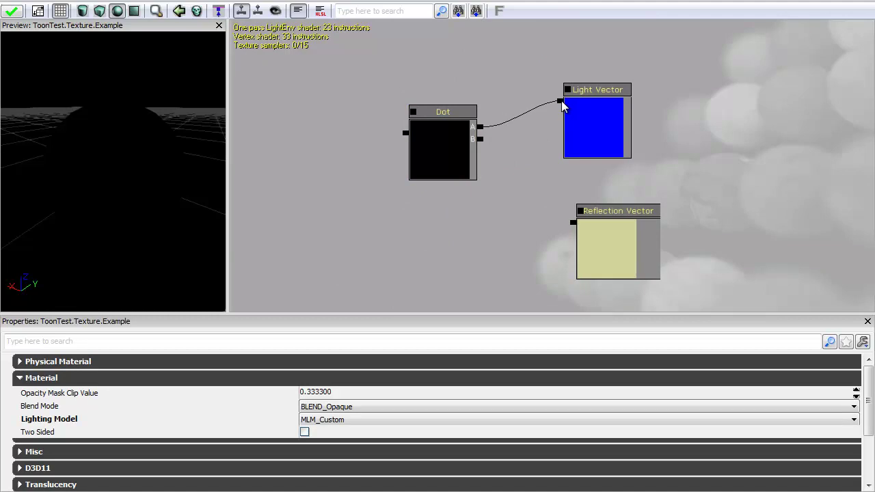
drag(574, 223, 481, 139)
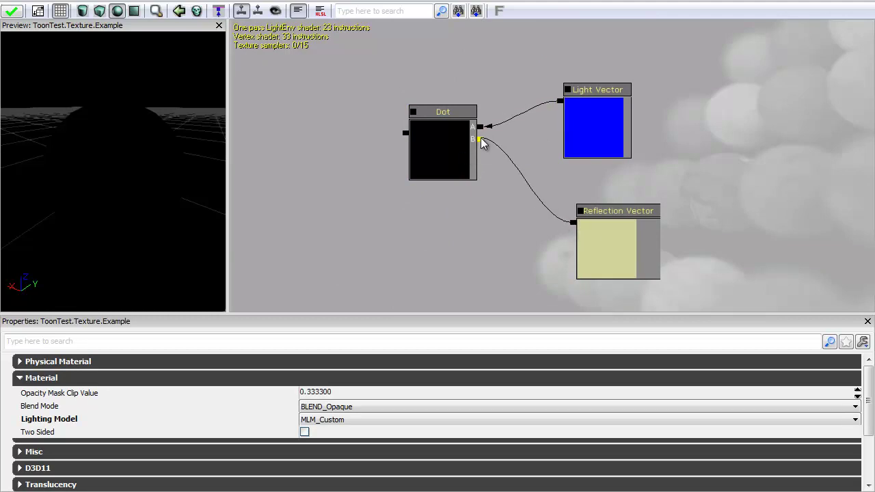
Step: Connect the new Dot's output to CustomLighting and inspect the highlight on the preview sphere from several angles
drag(407, 133, 230, 101)
drag(230, 25, 363, 124)
drag(116, 156, 53, 46)
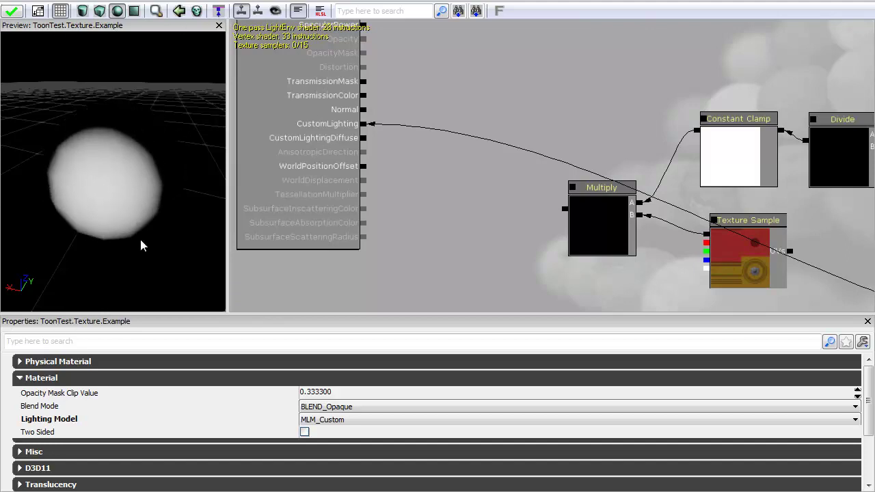
drag(536, 268, 247, 92)
scroll(627, 235, down, 2)
drag(657, 279, 519, 261)
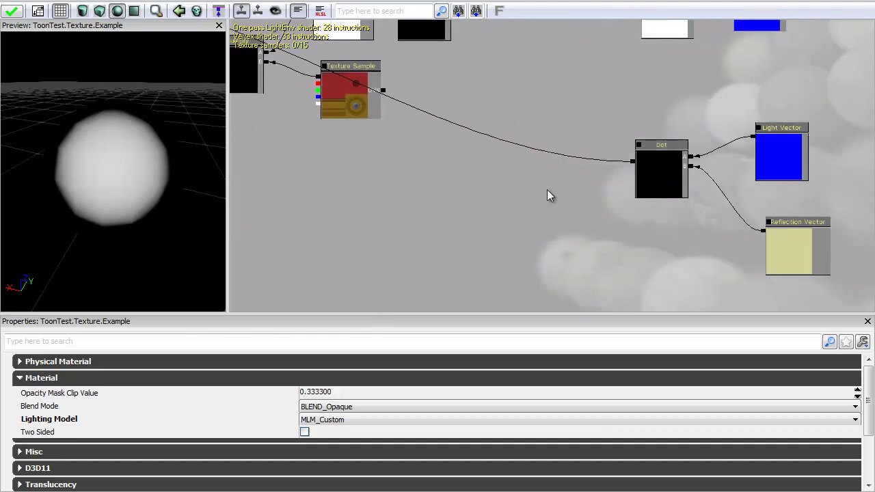
drag(77, 173, 108, 152)
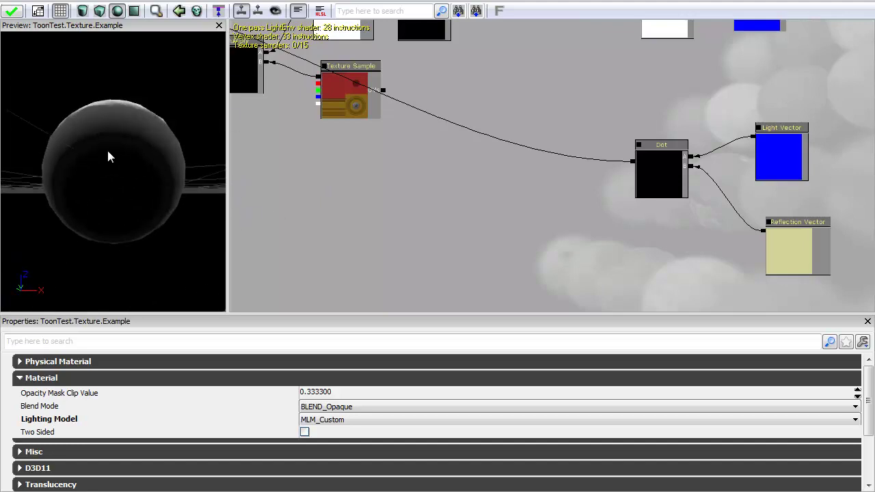
drag(158, 205, 27, 297)
Step: Duplicate the Constant Clamp next to the lower Dot and set the copy's Min to 0
scroll(529, 248, down, 3)
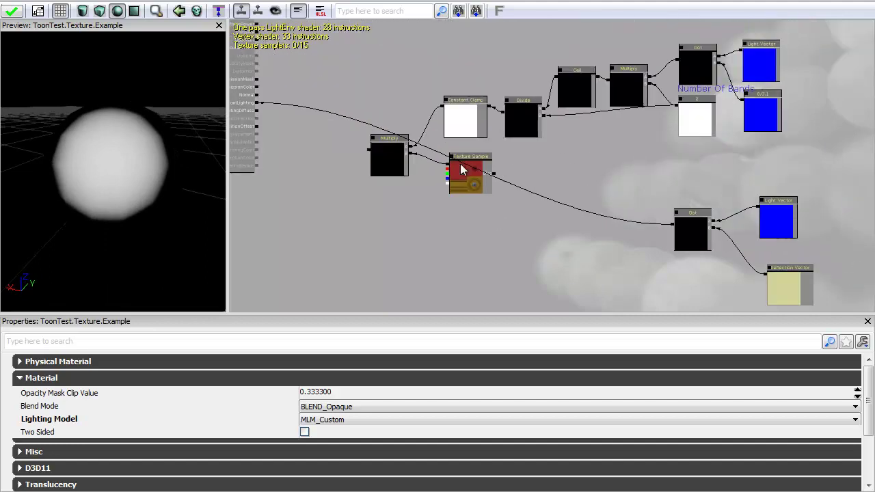
click(462, 120)
key(ctrl+w)
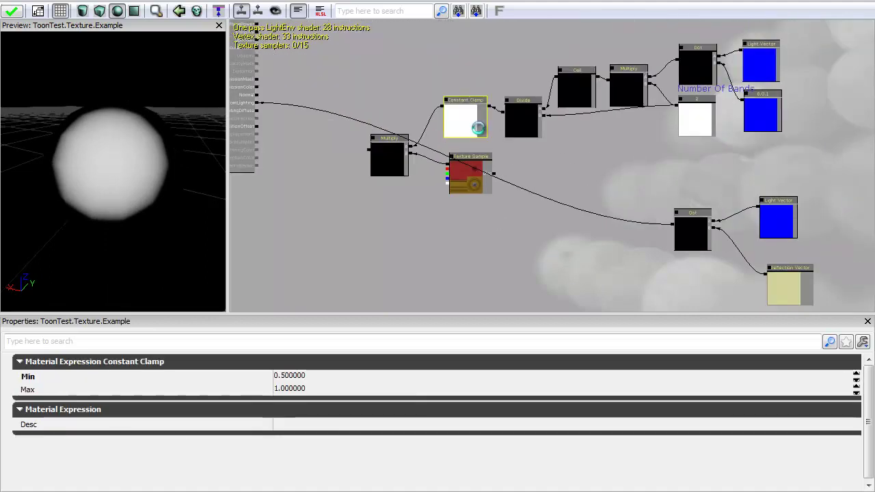
ctrl+drag(470, 117, 623, 230)
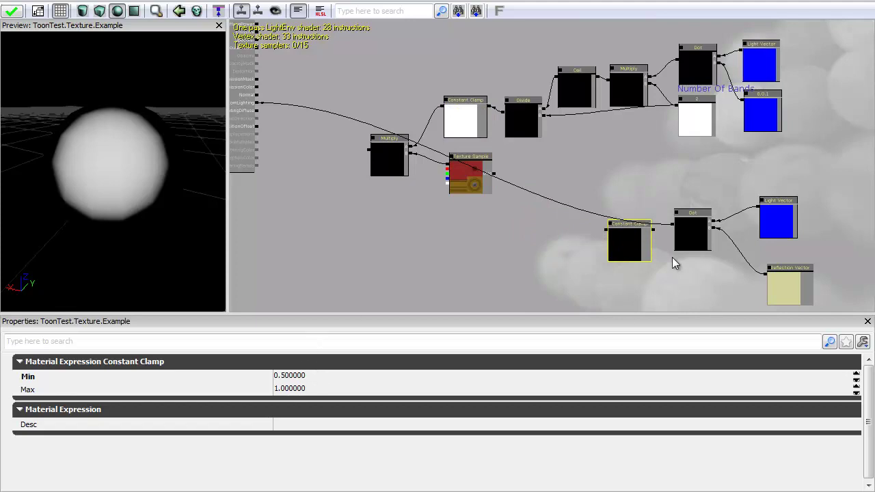
click(332, 376)
text(0)
key(Return)
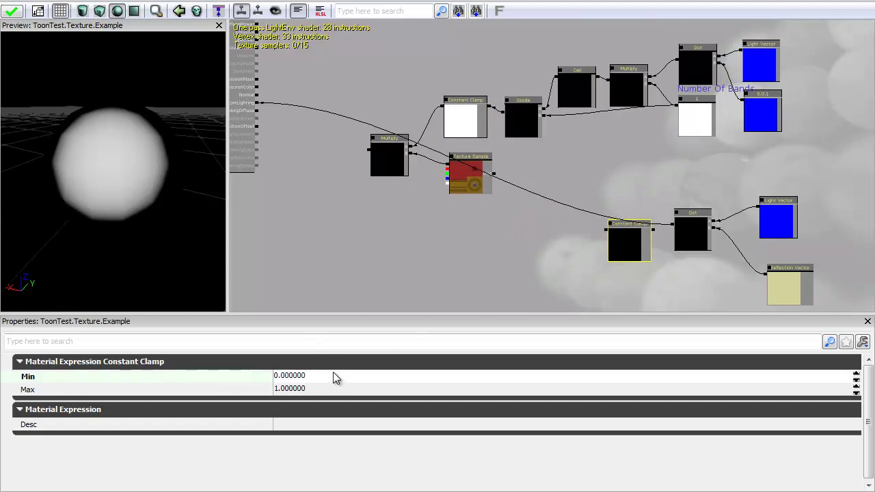
Step: Route the lower Dot through the new Constant Clamp into CustomLighting and check the result on the preview sphere
click(657, 237)
drag(608, 236, 348, 103)
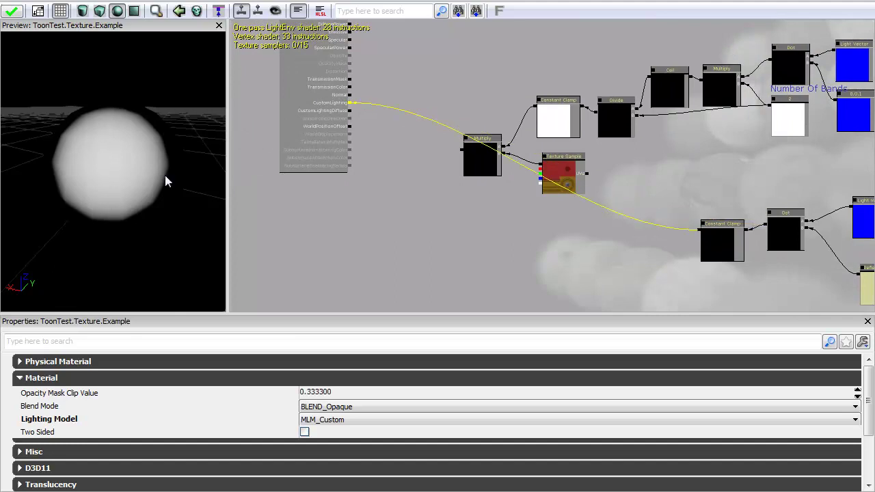
drag(165, 175, 242, 326)
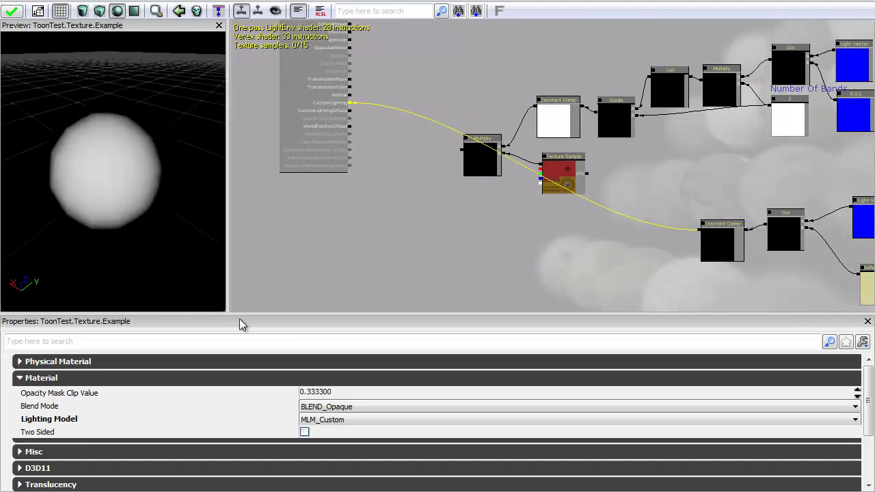
Step: Switch the preview mesh to the cylinder and inspect the reflection highlight on it from different angles
drag(577, 244, 476, 216)
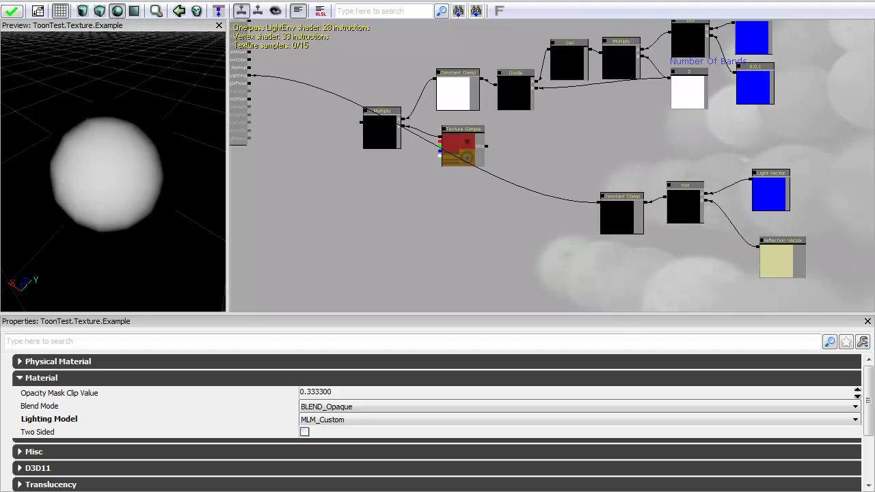
click(82, 10)
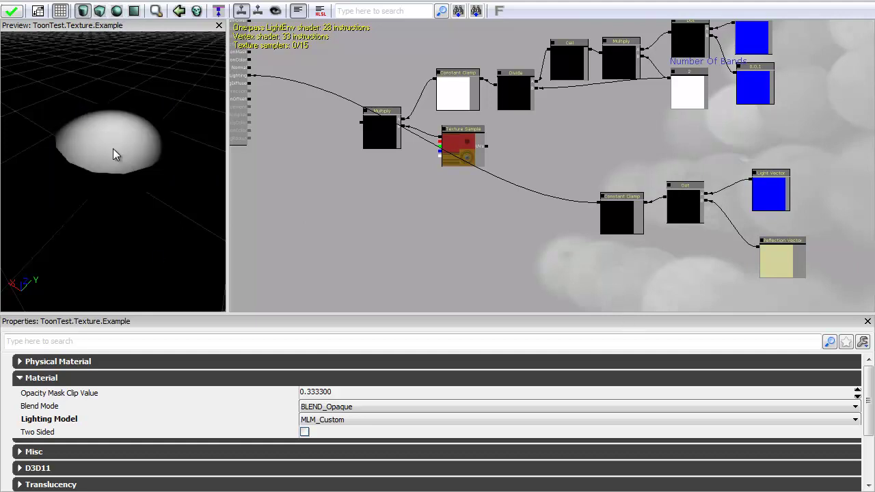
drag(117, 154, 203, 59)
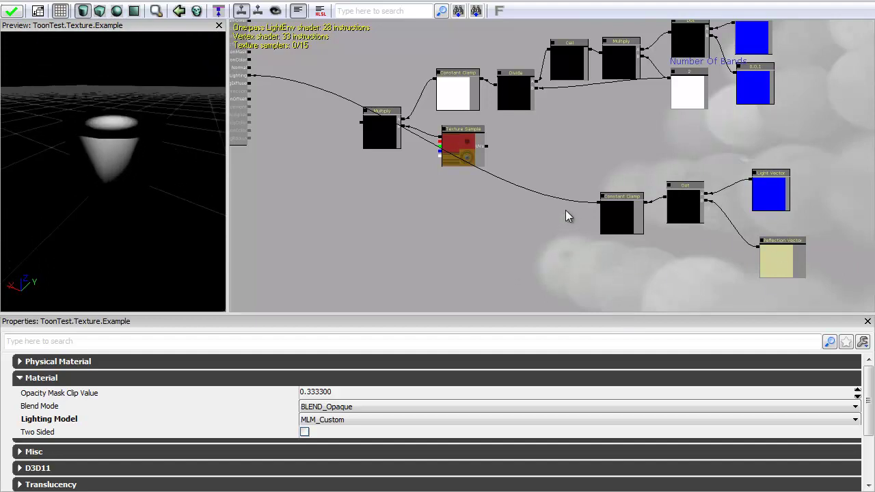
click(20, 0)
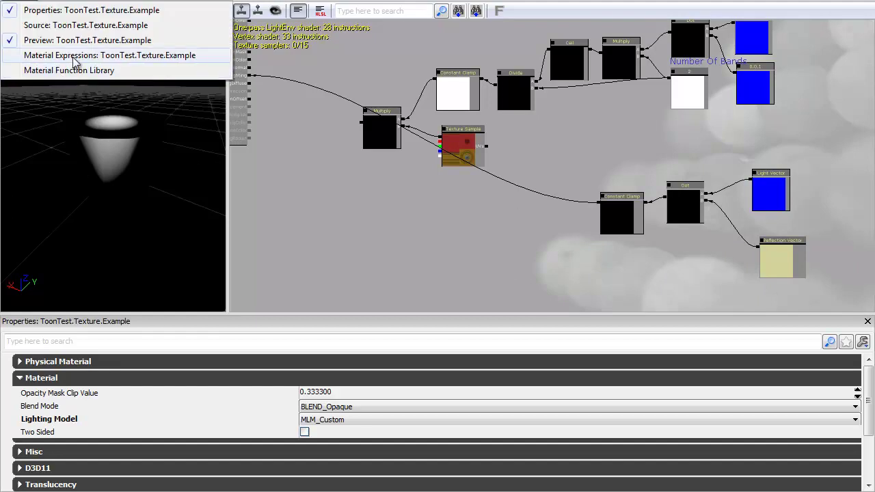
click(74, 57)
click(752, 46)
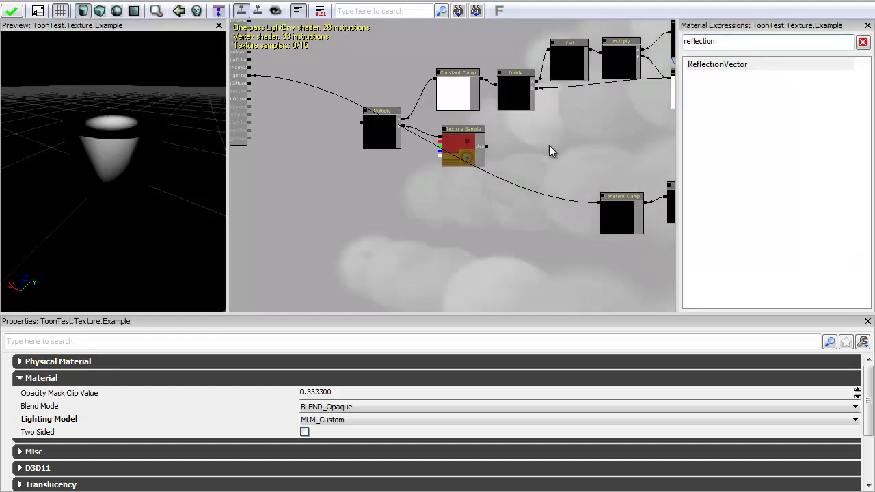
click(867, 25)
Step: Add a Power node beside the lower Constant Clamp and connect the clamp's output to its Base
right_click(480, 193)
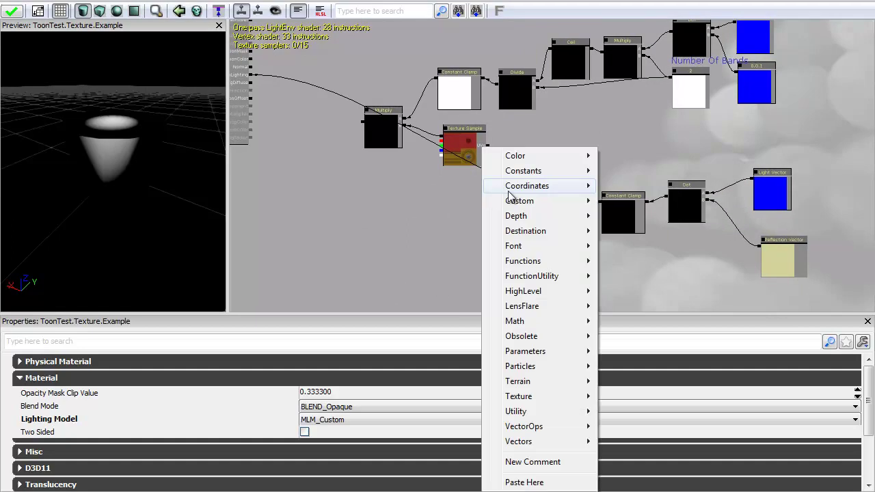
mouse_move(511, 320)
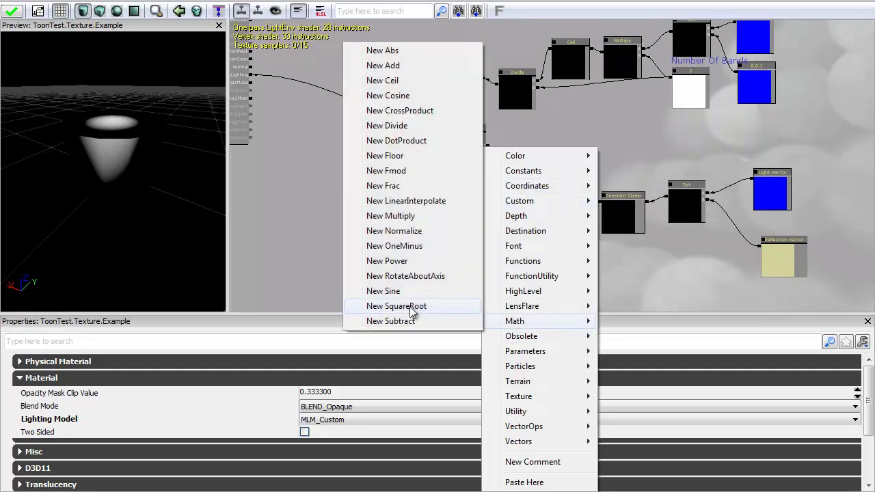
click(403, 261)
drag(488, 214, 548, 227)
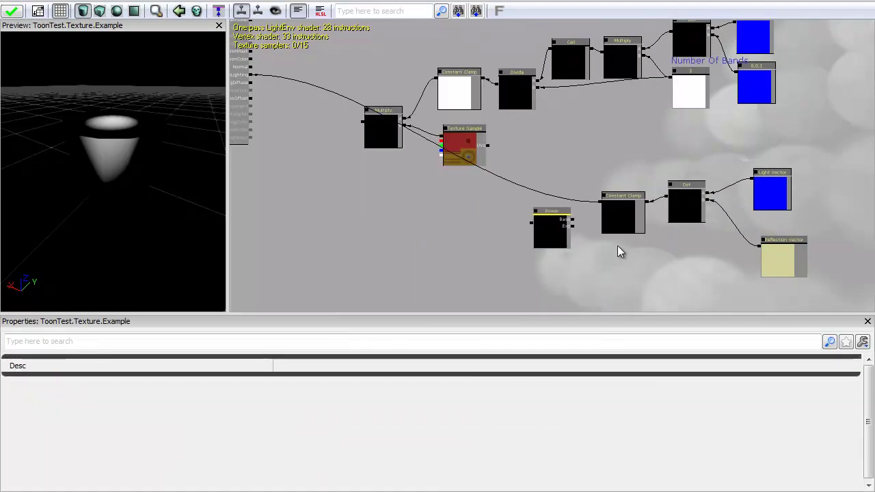
scroll(604, 243, up, 3)
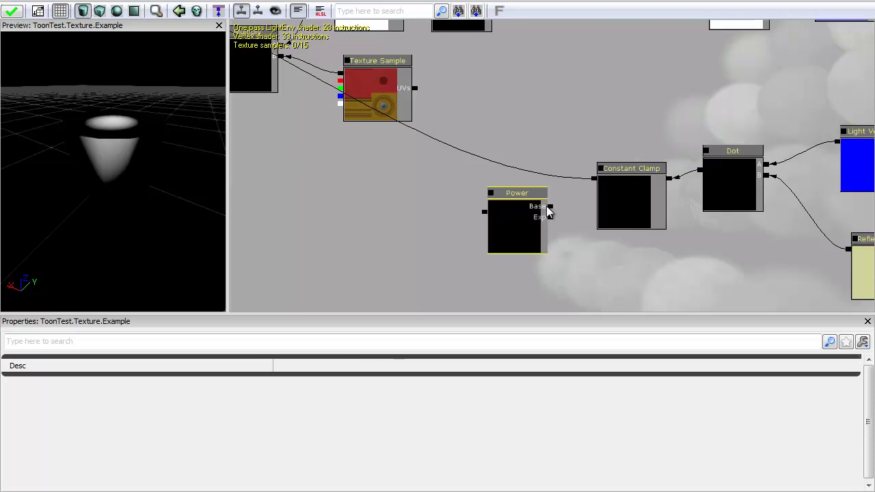
drag(550, 206, 594, 179)
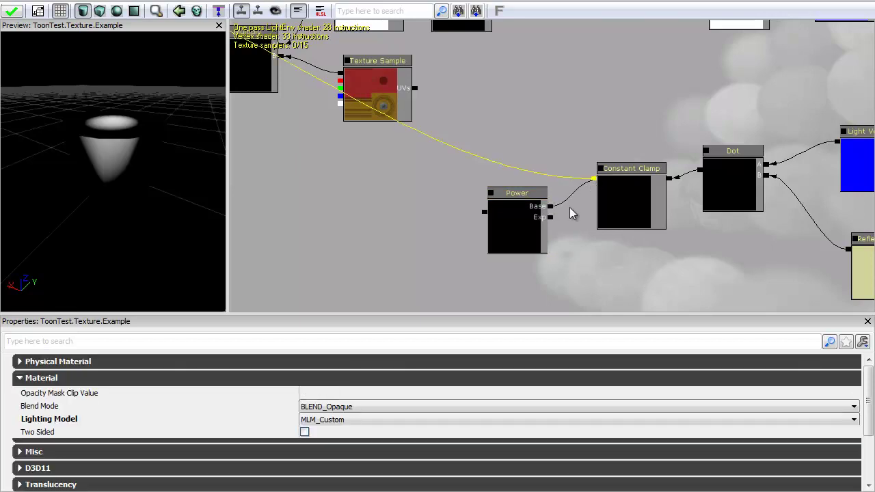
Step: Duplicate the Power node, placing one below the Texture Sample and the connected one next to the Constant Clamp
drag(527, 218, 364, 170)
key(ctrl+w)
click(472, 217)
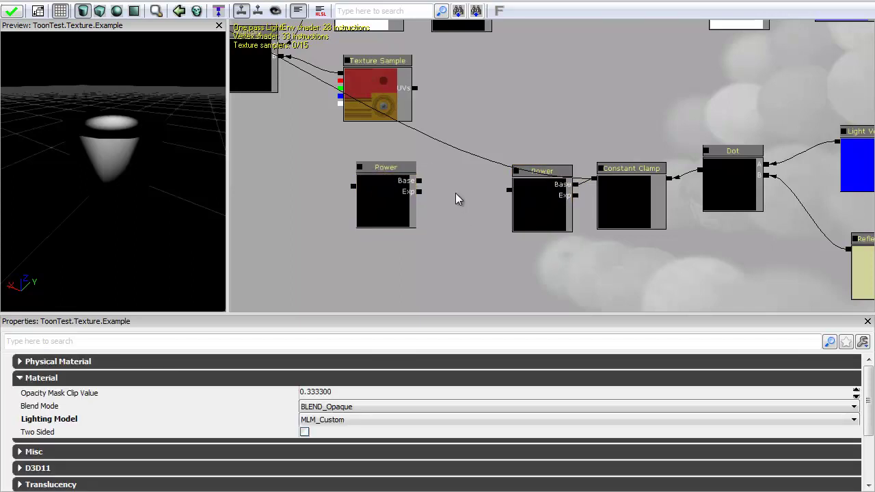
Step: Insert a Multiply between the two Power nodes, fed by the first Power at A and leading to the second Power's Base
click(455, 199)
ctrl+drag(392, 200, 379, 200)
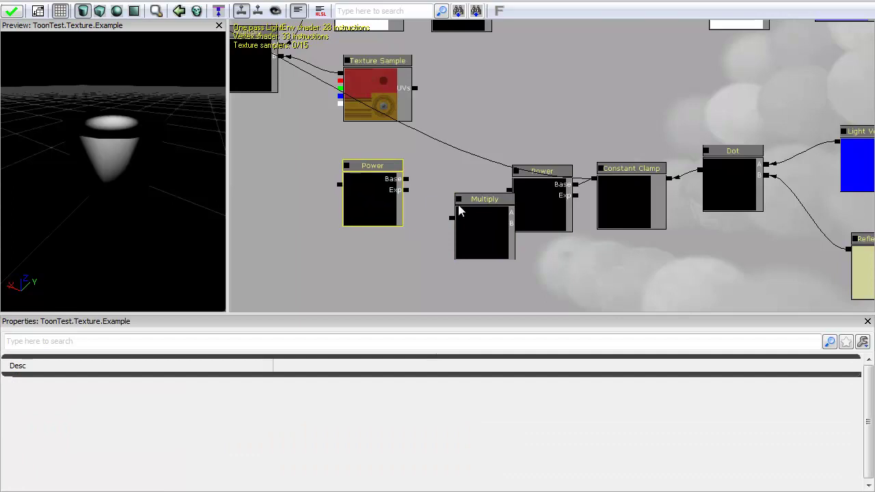
click(468, 219)
mouse_move(469, 219)
ctrl+mouse_down()
mouse_move(447, 192)
mouse_move(492, 179)
ctrl+mouse_up()
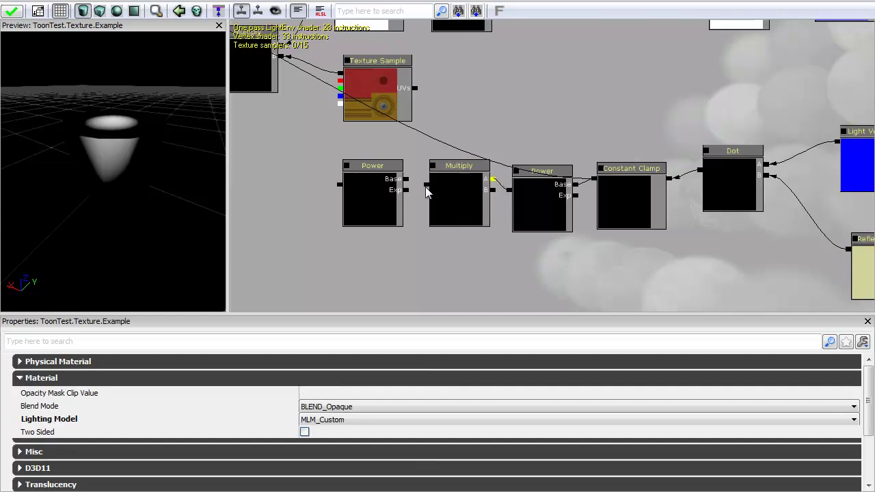
mouse_move(426, 184)
mouse_down()
mouse_move(408, 180)
mouse_move(371, 211)
mouse_move(383, 226)
mouse_up()
Step: Move both Power nodes and the Multiply slightly lower to tidy the specular node chain
click(385, 189)
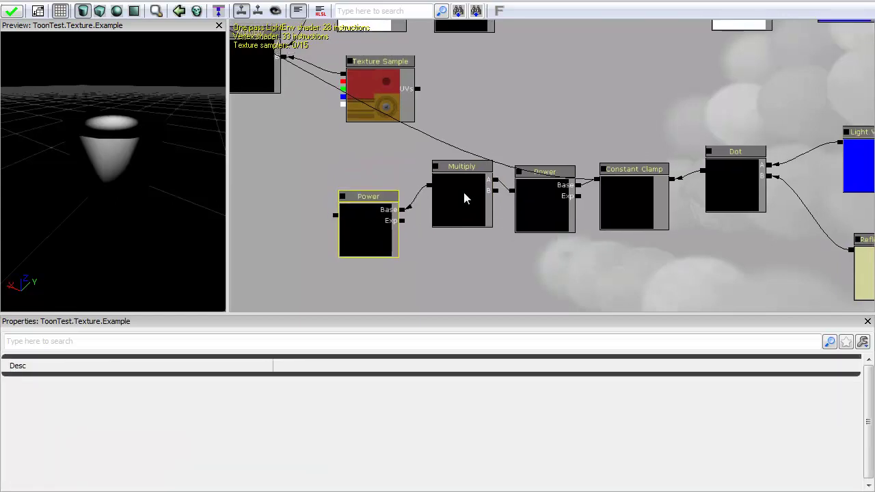
click(463, 195)
ctrl+drag(464, 195, 462, 206)
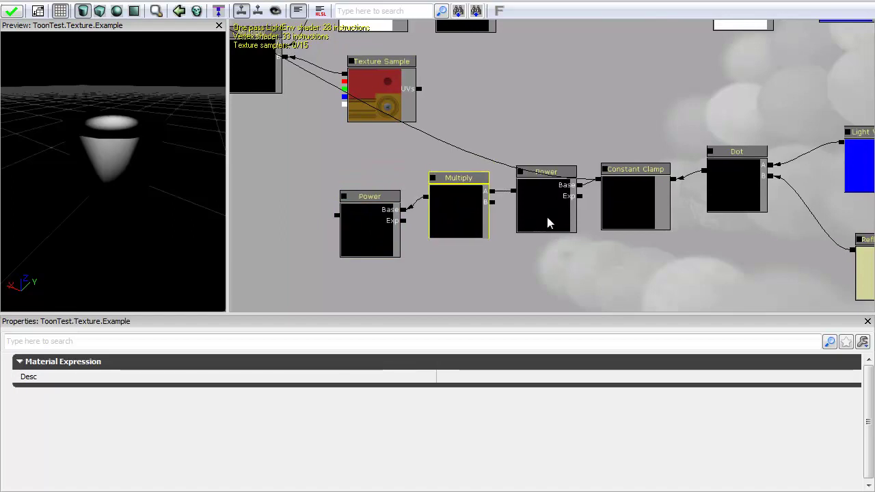
click(547, 217)
ctrl+drag(557, 208, 551, 223)
drag(596, 244, 576, 194)
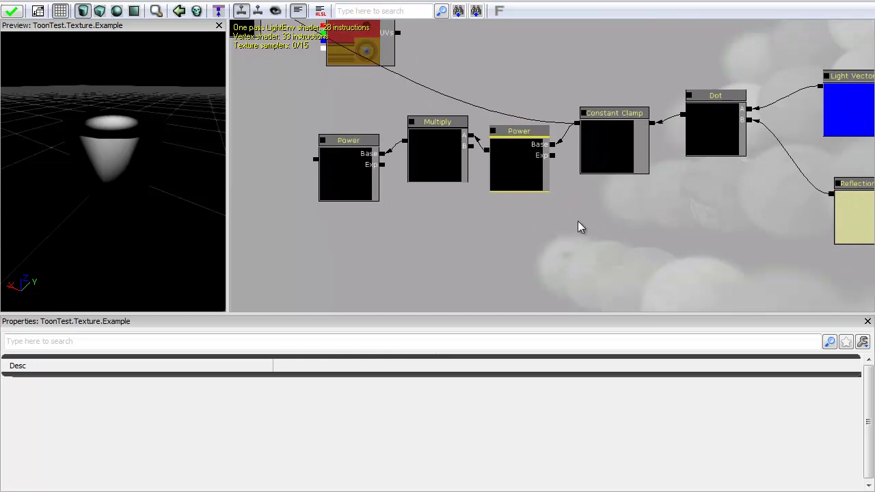
Step: Add a Constant node below the lower Constant Clamp and set its R value to 10
key(1)
click(578, 220)
mouse_move(608, 247)
ctrl+mouse_down()
mouse_move(617, 234)
mouse_move(615, 245)
ctrl+mouse_up()
click(333, 369)
key(BackSpace)
text(10)
key(Return)
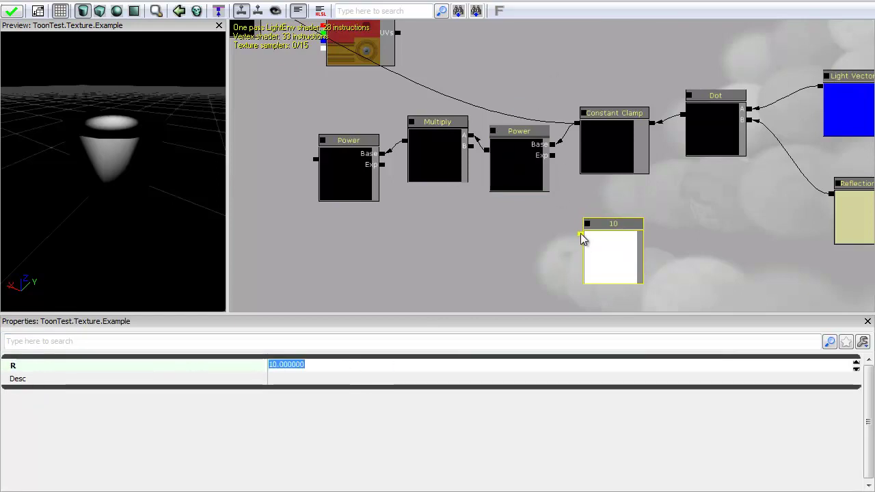
Step: Connect the 10 constant to the Exp inputs of both Power nodes
drag(580, 235, 554, 158)
key(ctrl+z)
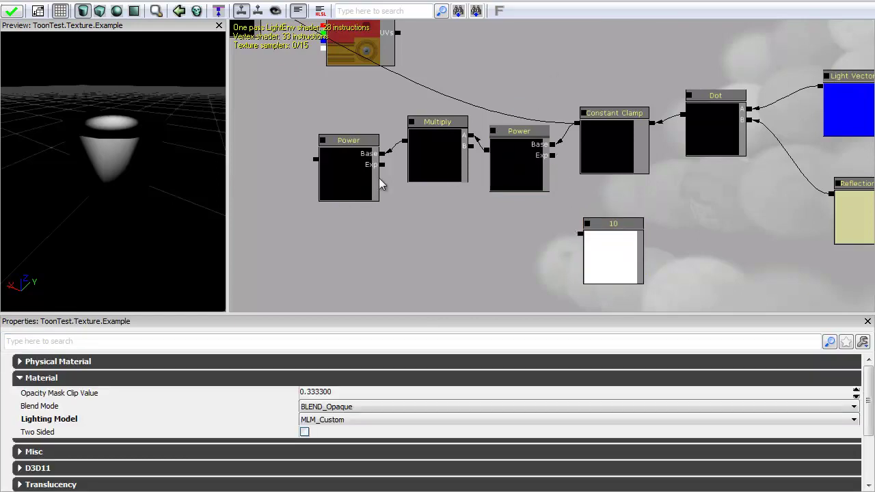
drag(382, 165, 581, 233)
key(ctrl+z)
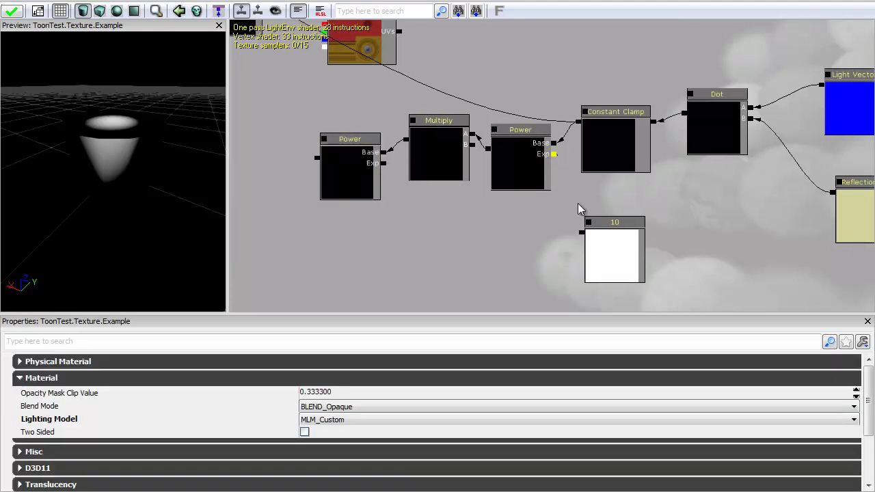
drag(578, 203, 580, 233)
Step: Connect the first Power's output to CustomLighting and inspect the highlight on a sphere preview
drag(508, 236, 592, 279)
drag(626, 220, 254, 97)
drag(132, 179, 129, 199)
click(117, 10)
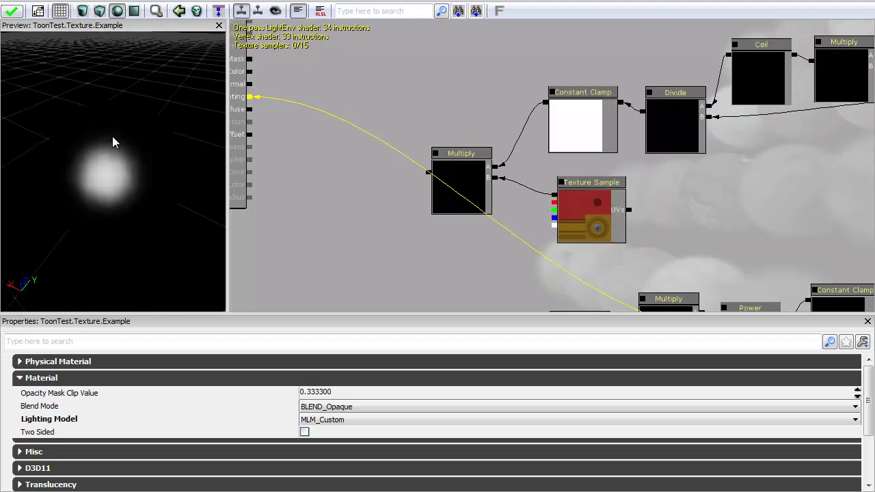
drag(123, 82, 133, 269)
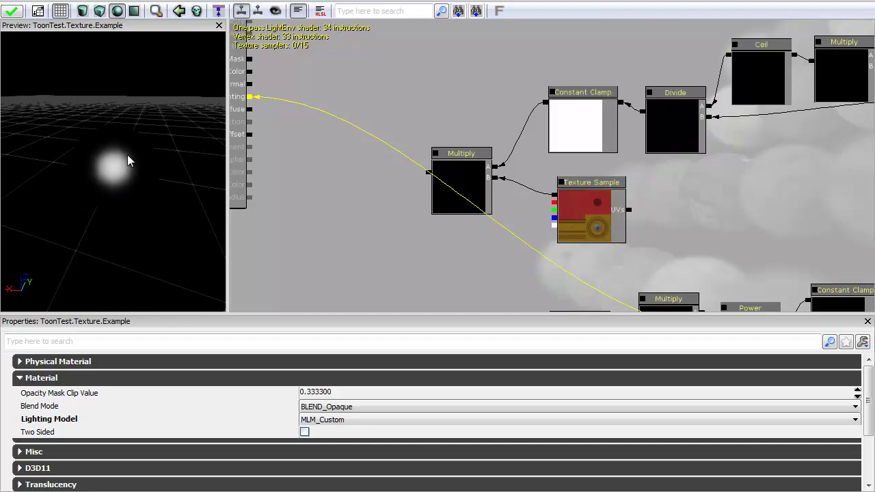
drag(128, 155, 179, 168)
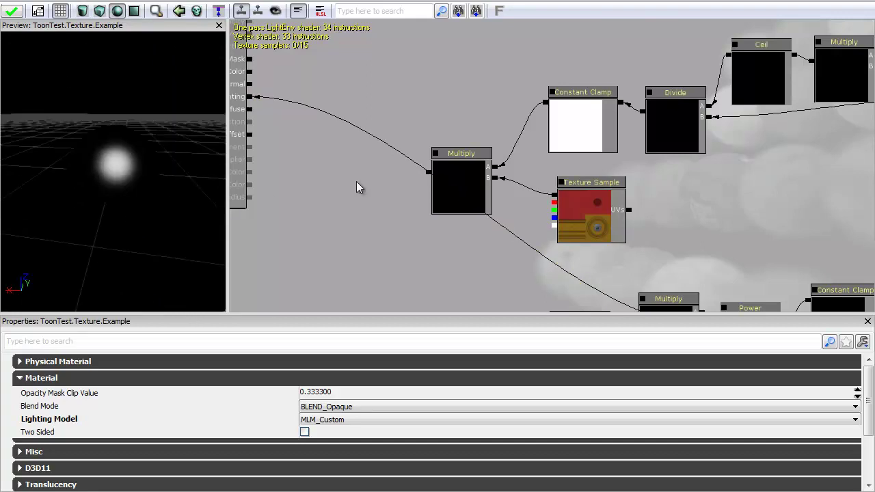
Step: Compare the highlight by feeding CustomLighting from the lower Constant Clamp, and restore the first Power's connection
scroll(356, 187, down, 2)
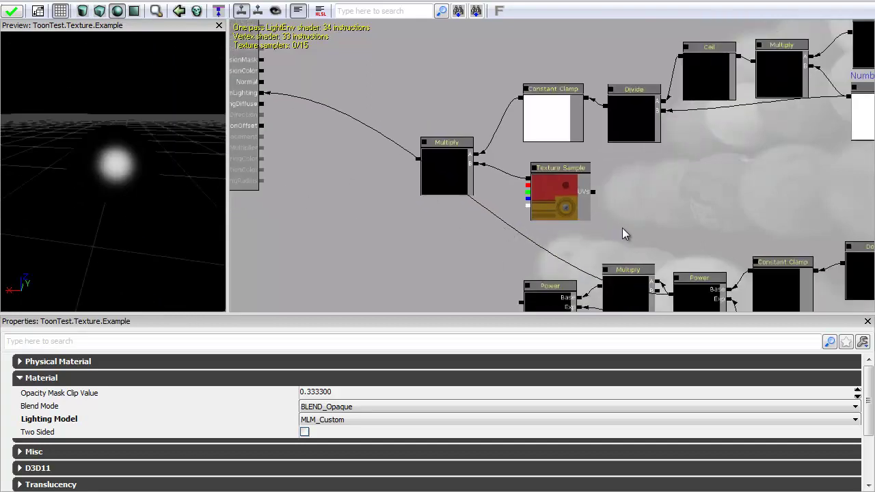
drag(623, 234, 545, 184)
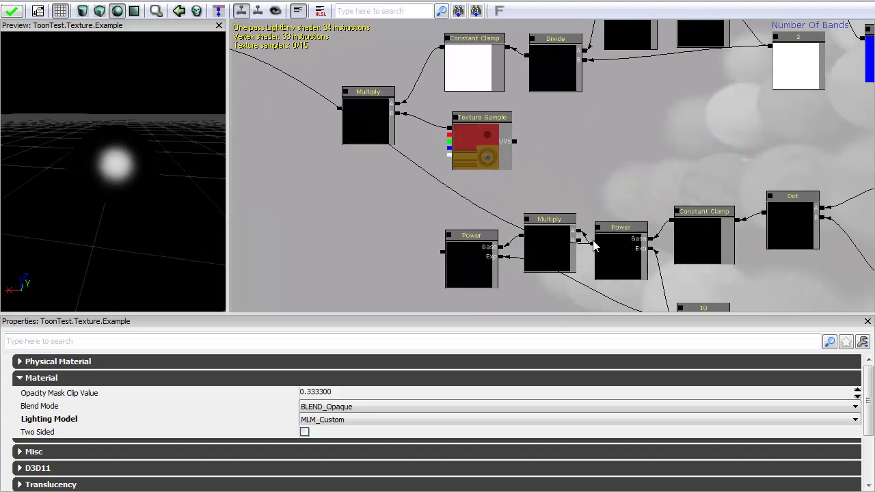
drag(671, 220, 266, 84)
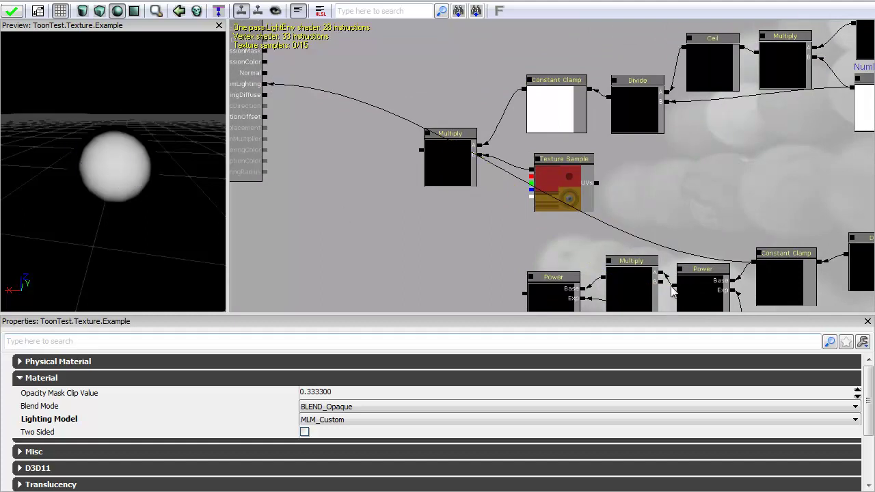
drag(674, 280, 267, 84)
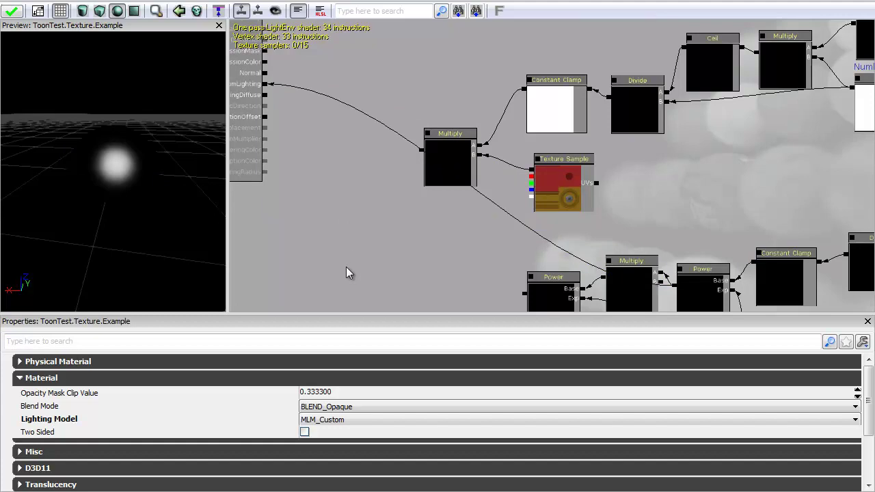
Step: Connect the output of the Multiply between the two Power nodes to CustomLighting
drag(365, 221, 330, 177)
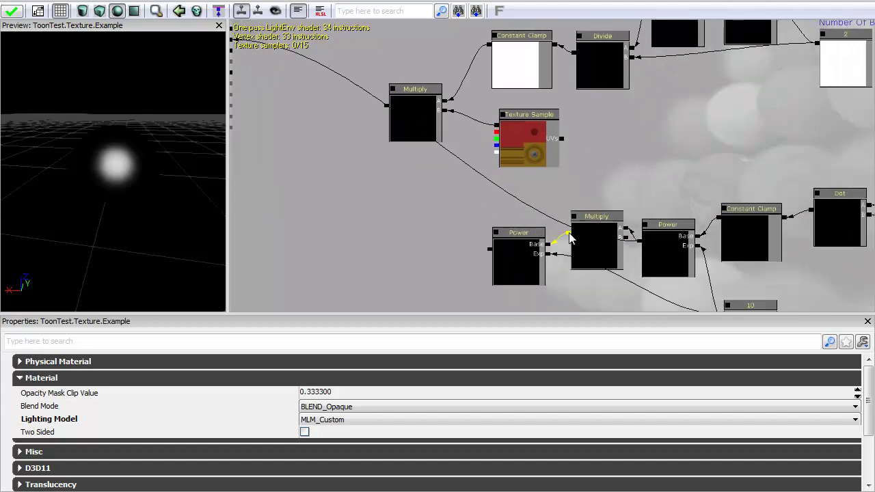
drag(569, 233, 289, 79)
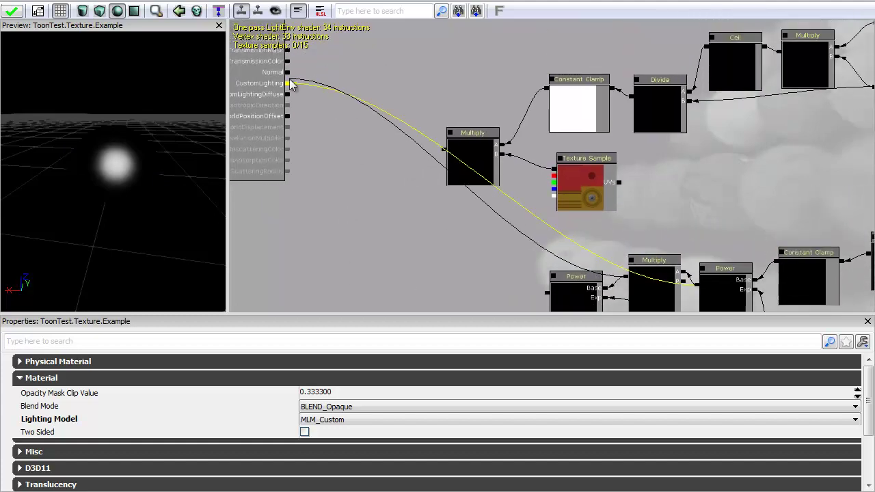
drag(382, 160, 431, 130)
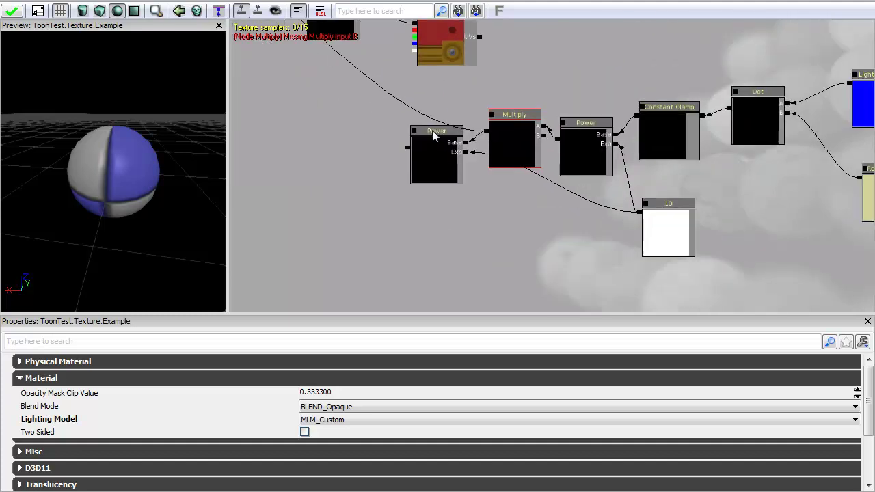
Step: Add a Constant node, connect it to the B input of the specular Multiply, and set its R value to 10
click(572, 222)
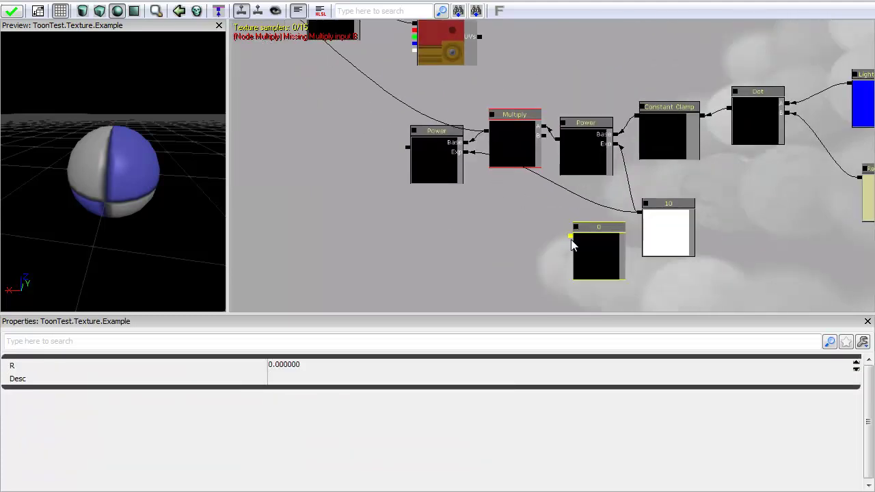
mouse_move(572, 239)
mouse_down()
mouse_move(544, 169)
mouse_move(545, 139)
mouse_move(563, 228)
mouse_move(573, 237)
mouse_up()
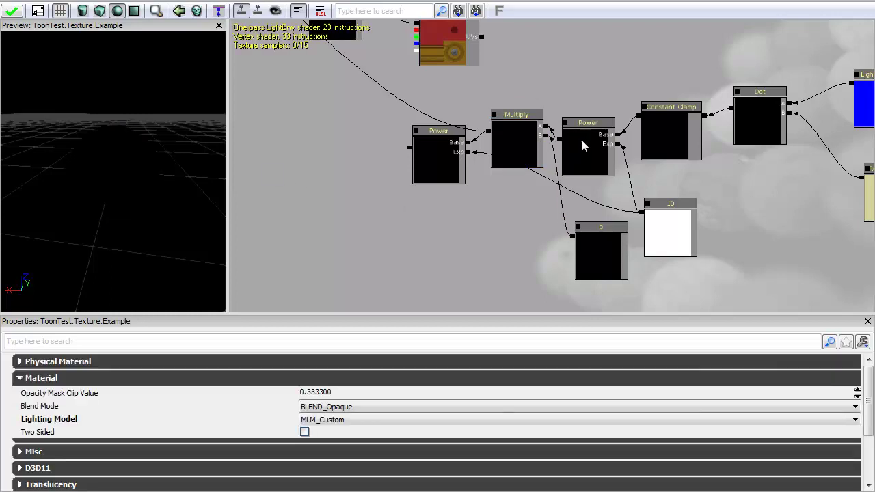
click(518, 121)
click(618, 260)
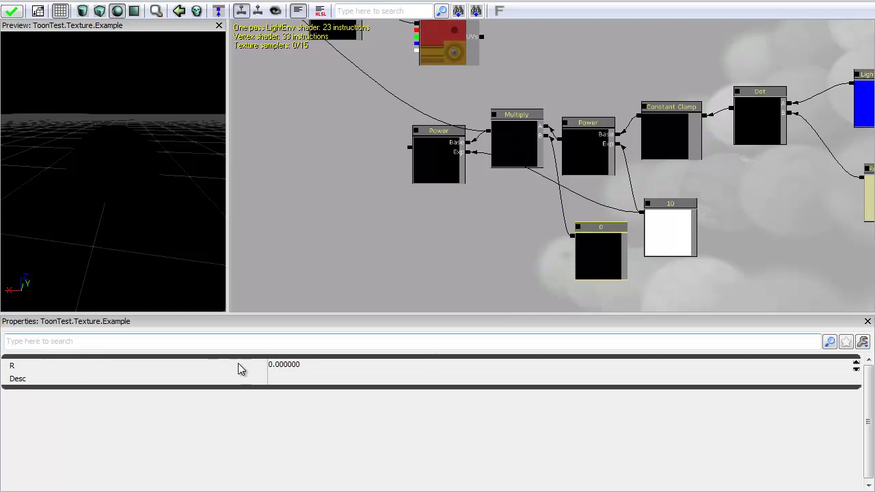
click(316, 367)
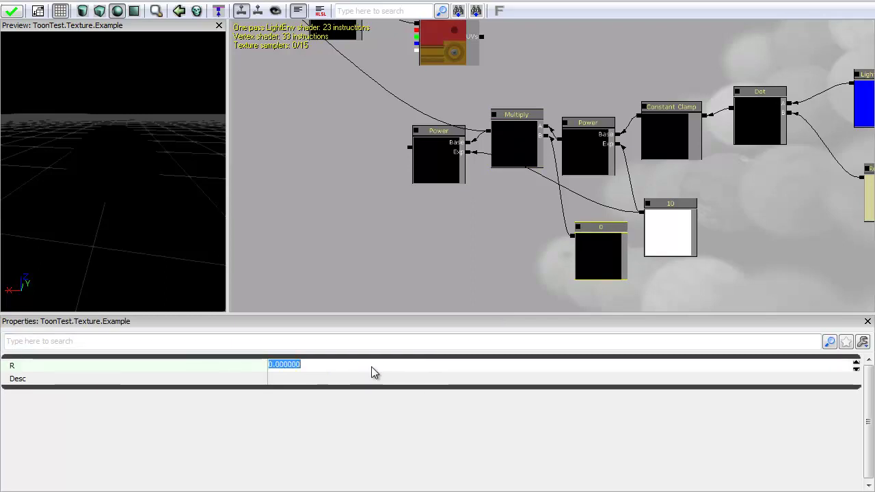
text(10)
key(Return)
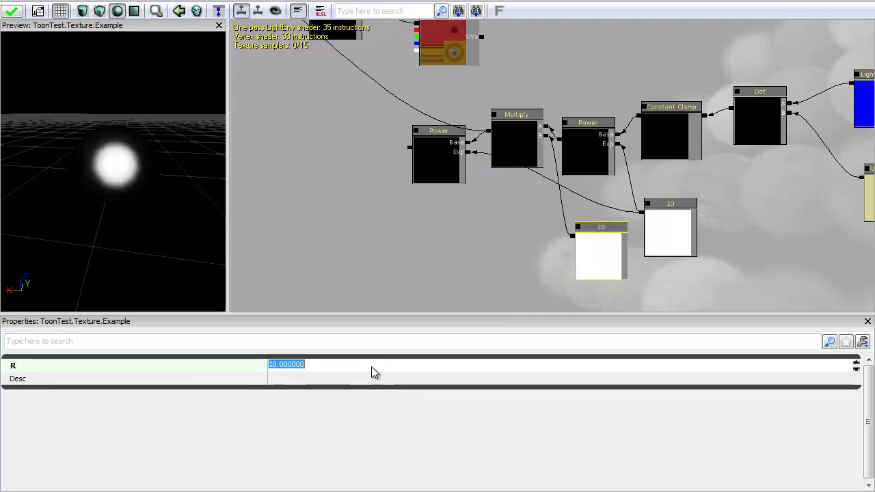
Step: Try R values of 20, 40 and 50 on the specular Multiply's constant, and settle on 200
text(20)
key(Return)
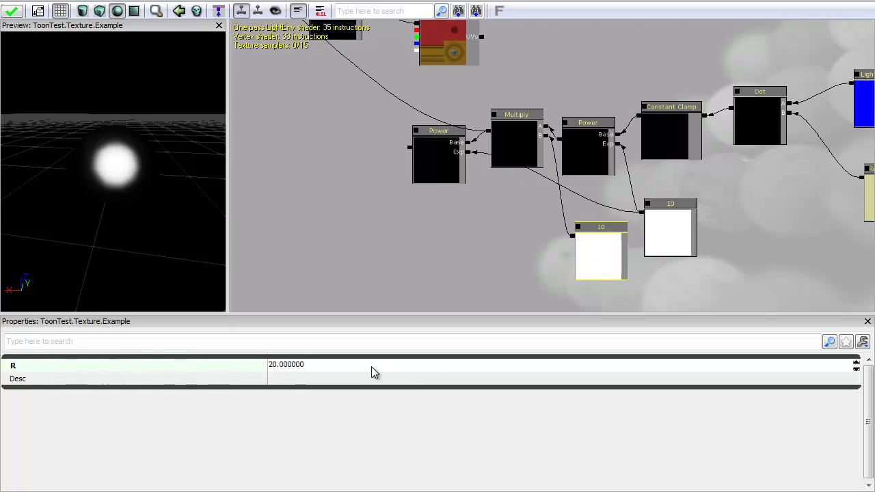
text(40)
key(Return)
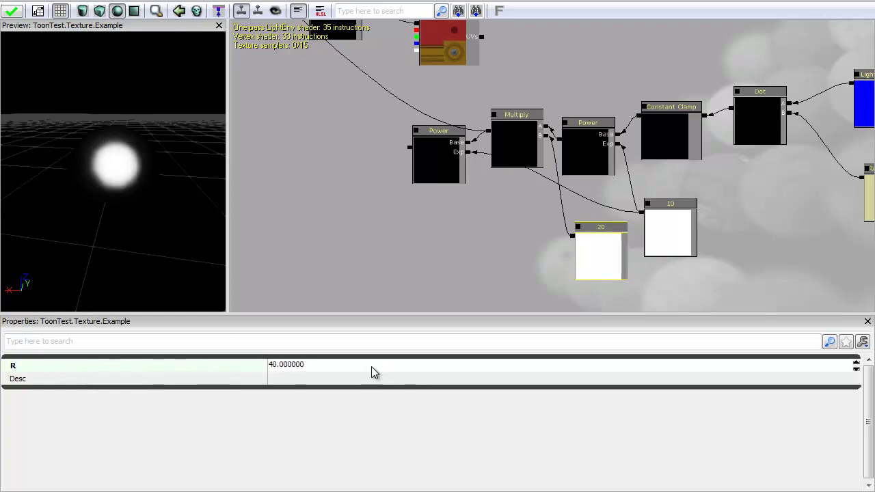
text(50)
key(Return)
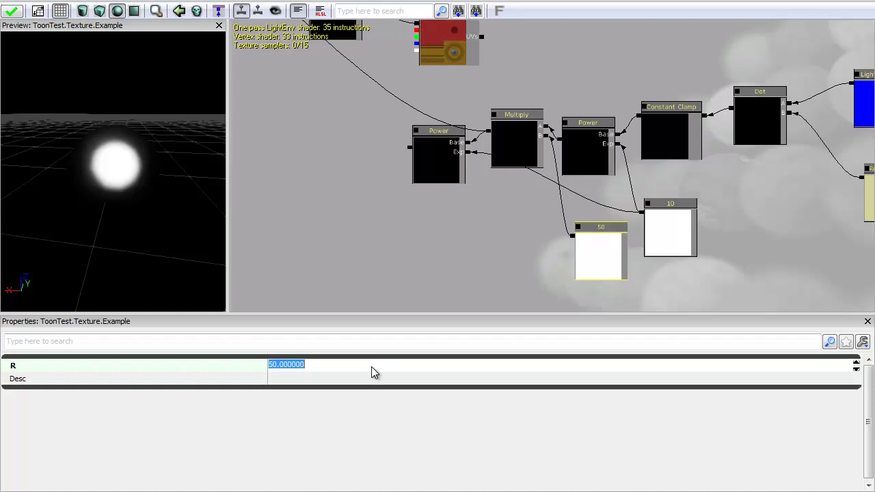
text(200)
key(Return)
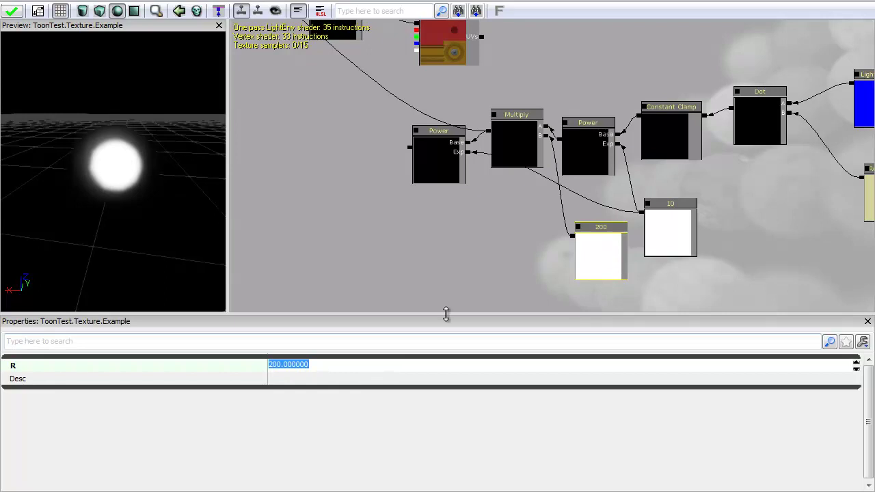
Step: Move the 200 constant slightly up, connect the second Power's output to CustomLighting, and inspect the highlight in the preview
ctrl+drag(606, 244, 598, 213)
drag(498, 235, 551, 259)
drag(433, 174, 540, 273)
click(542, 274)
drag(484, 248, 287, 66)
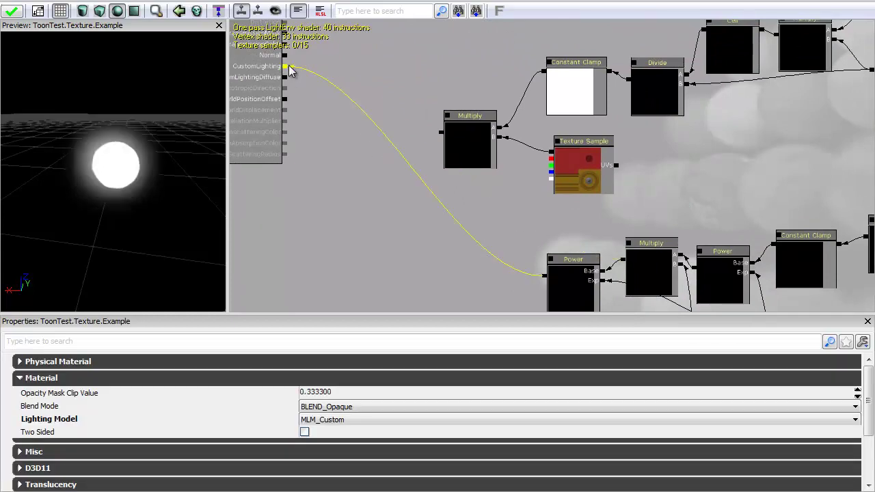
drag(108, 181, 20, 73)
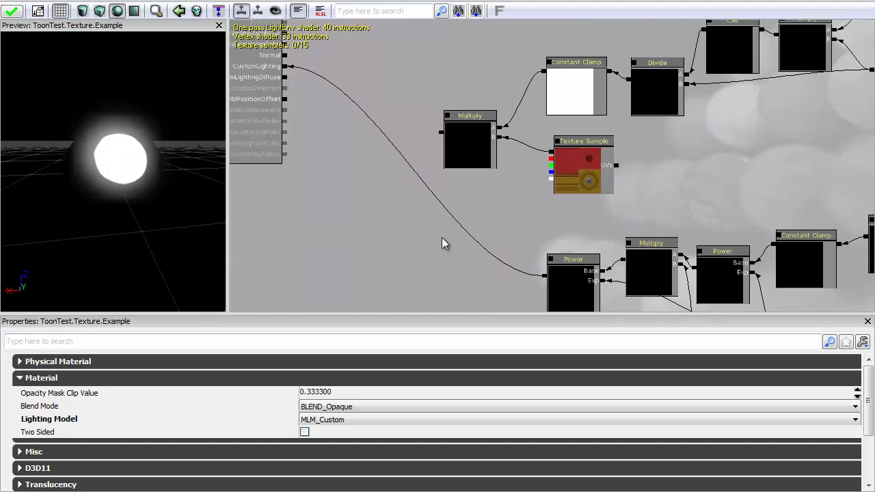
drag(443, 244, 435, 153)
drag(133, 209, 233, 204)
Step: Duplicate the lower Constant Clamp and insert the copy between the second Power's output and CustomLighting
click(765, 175)
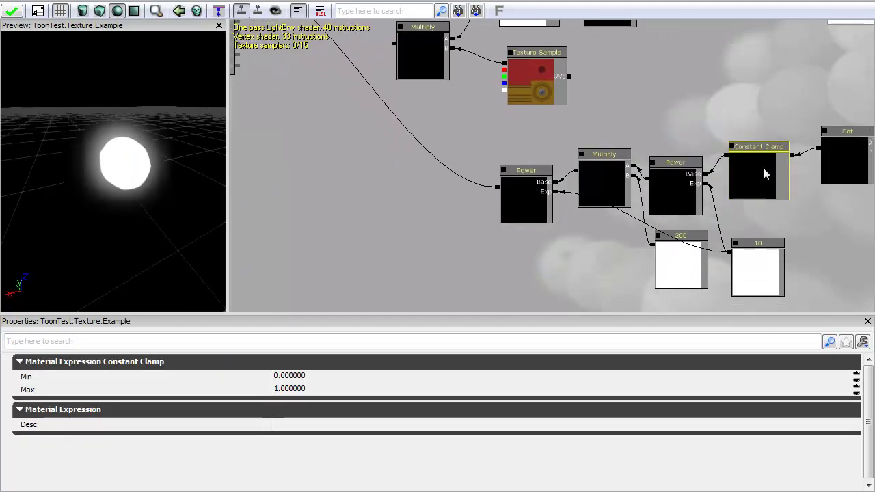
key(ctrl+w)
ctrl+drag(764, 165, 399, 173)
drag(441, 177, 498, 186)
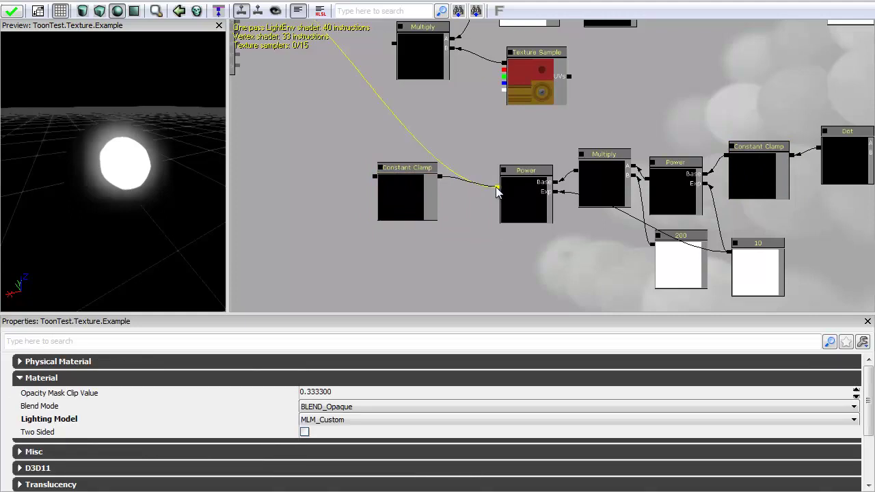
click(412, 192)
drag(412, 192, 280, 151)
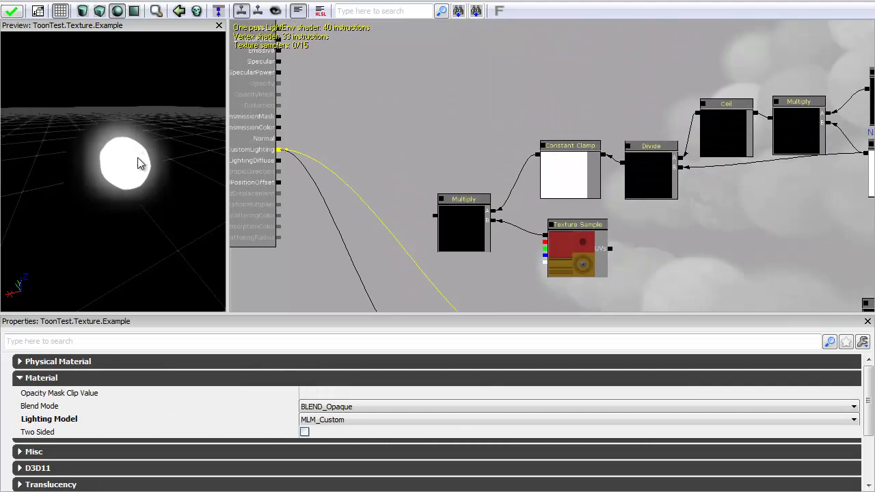
drag(224, 87, 3, 244)
Step: Select all nodes of the textured shading band network and move them up, away from the specular chain
drag(385, 167, 394, 214)
scroll(433, 222, down, 5)
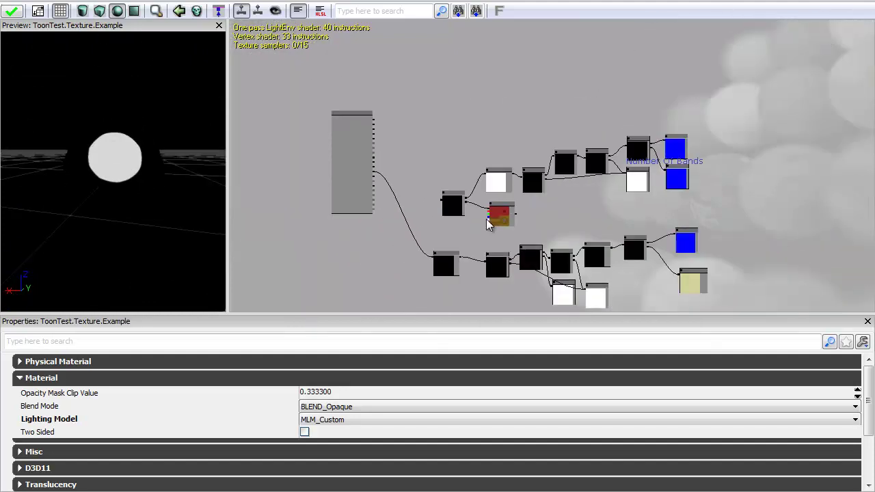
drag(561, 173, 530, 167)
key(super)
ctrl+alt+drag(495, 133, 776, 219)
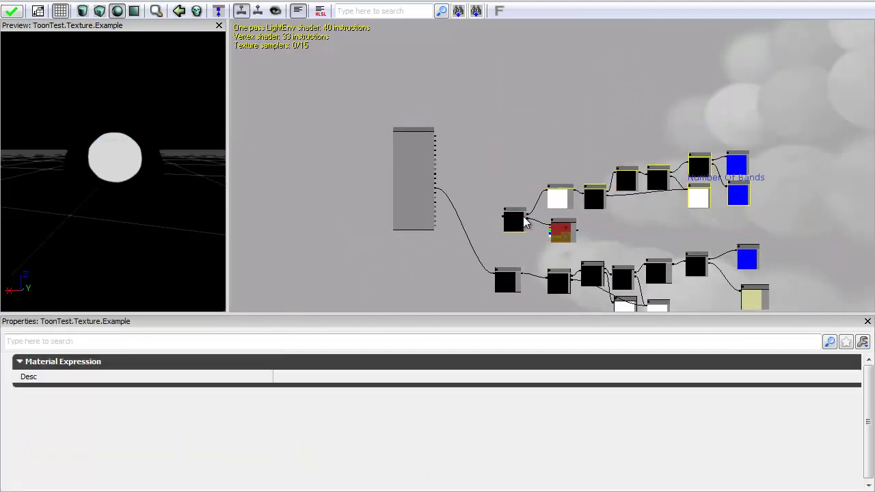
ctrl+drag(522, 211, 525, 171)
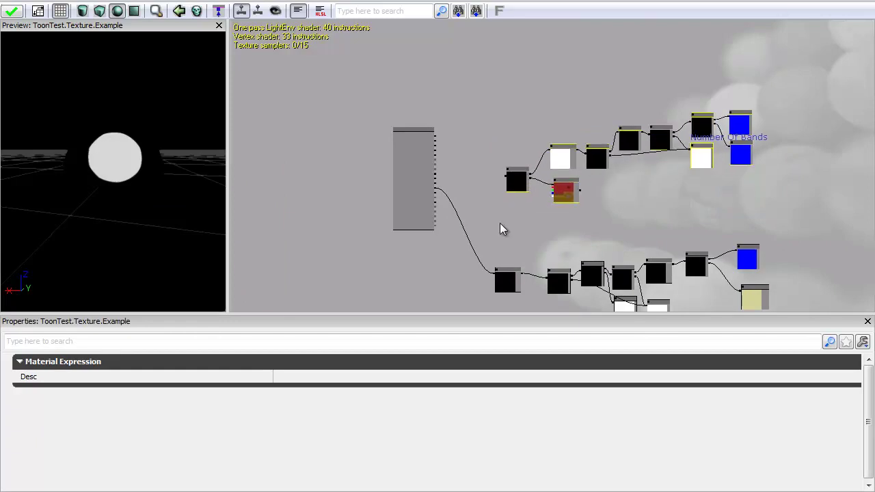
click(503, 224)
Step: Move the Constant Clamp at the end of the specular chain up and closer to the second Power
scroll(487, 178, up, 5)
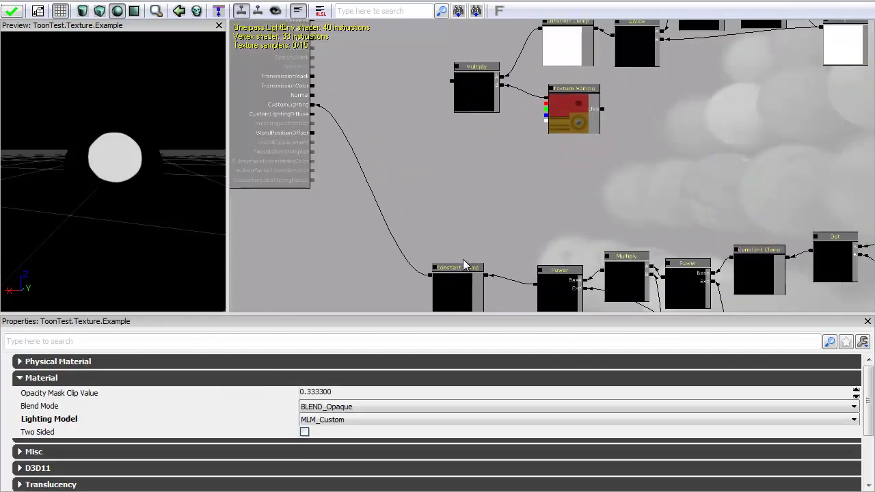
click(465, 278)
drag(464, 277, 489, 242)
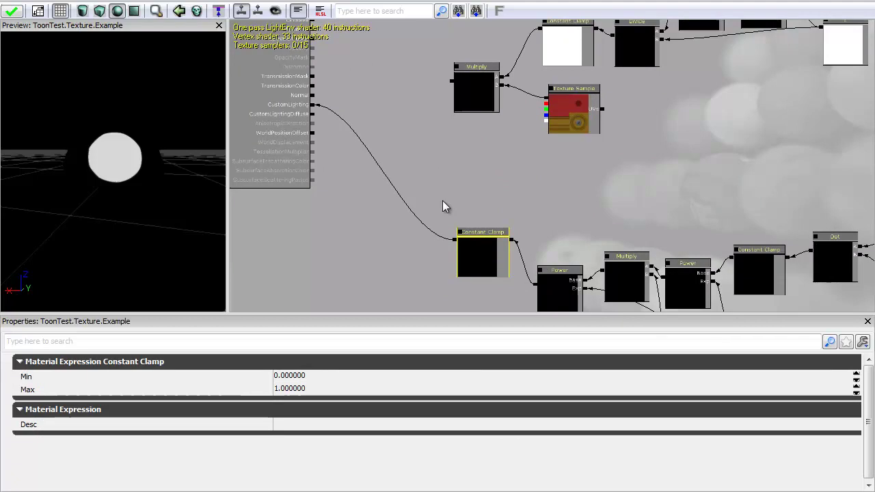
Step: Add a Lerp node between the material inputs and the texture Multiply, and connect that Multiply's output to its A
click(440, 183)
key(l)
click(439, 183)
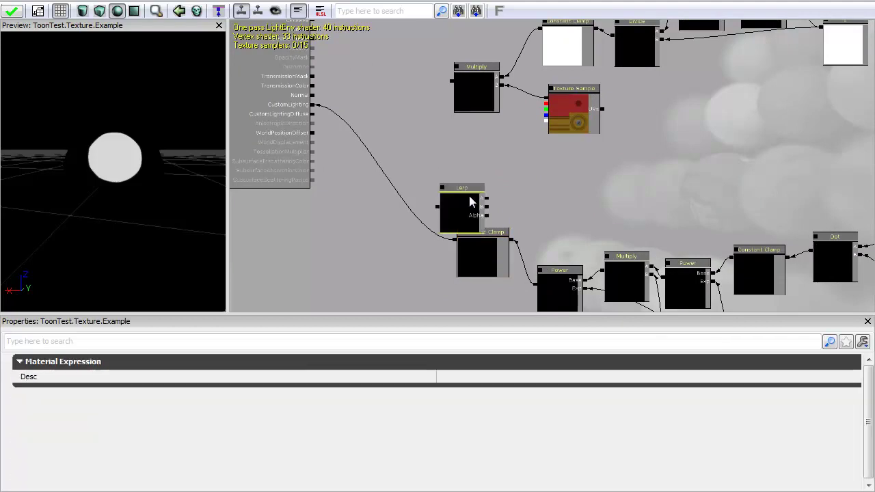
ctrl+drag(466, 192, 380, 117)
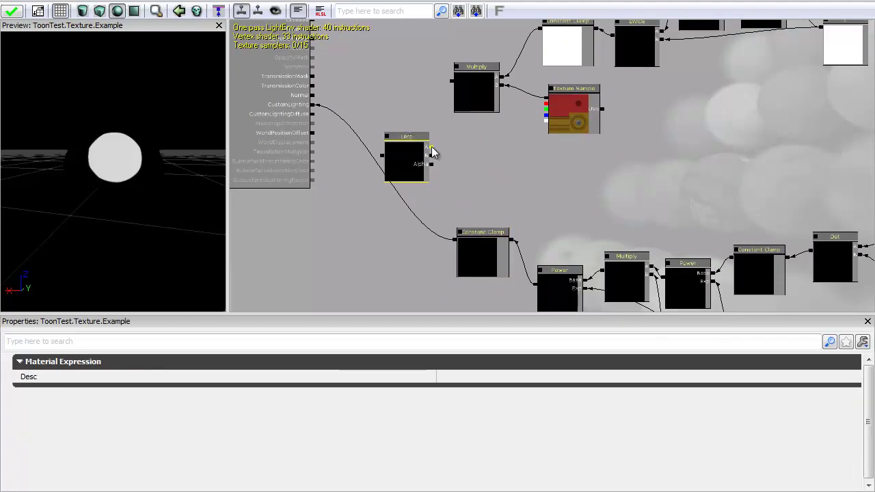
drag(430, 146, 452, 80)
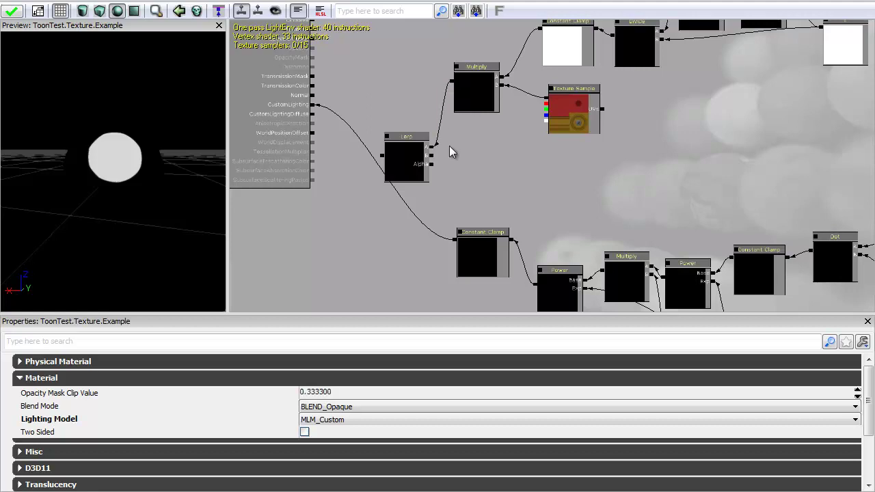
Step: Move the Lerp node up and slightly closer to the material inputs
click(405, 164)
drag(404, 163, 398, 136)
click(533, 121)
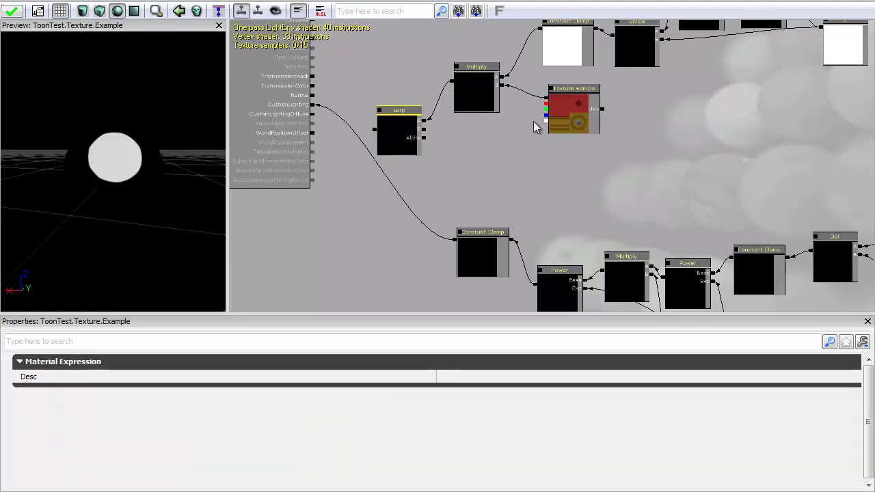
click(582, 104)
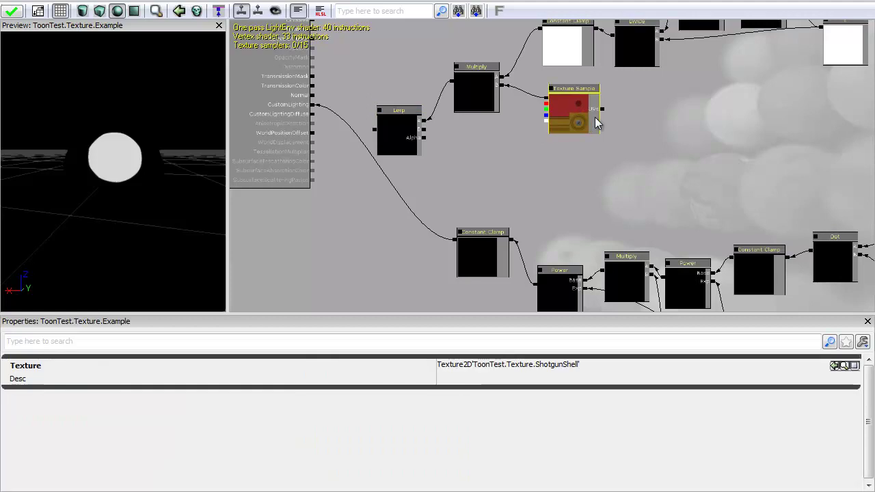
key(ctrl+w)
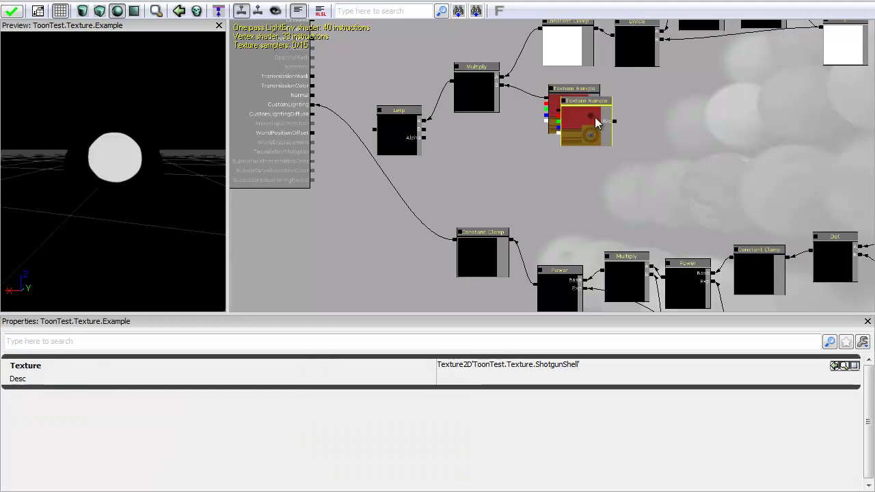
ctrl+drag(585, 122, 578, 150)
key(Delete)
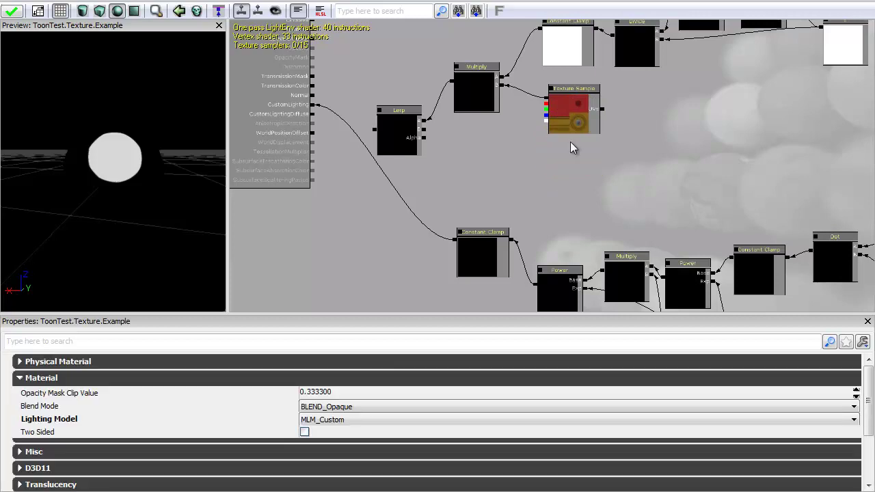
Step: Create an Add node below the texture Multiply and connect the Texture Sample to its A input
click(509, 151)
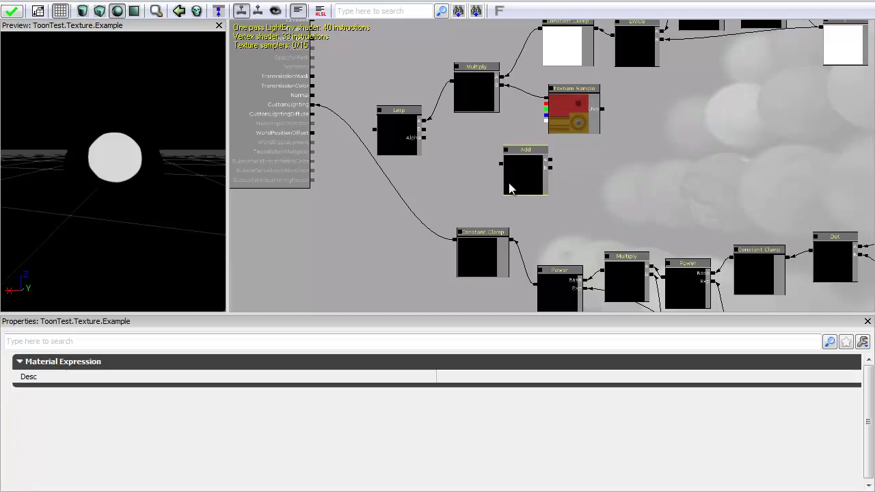
click(539, 160)
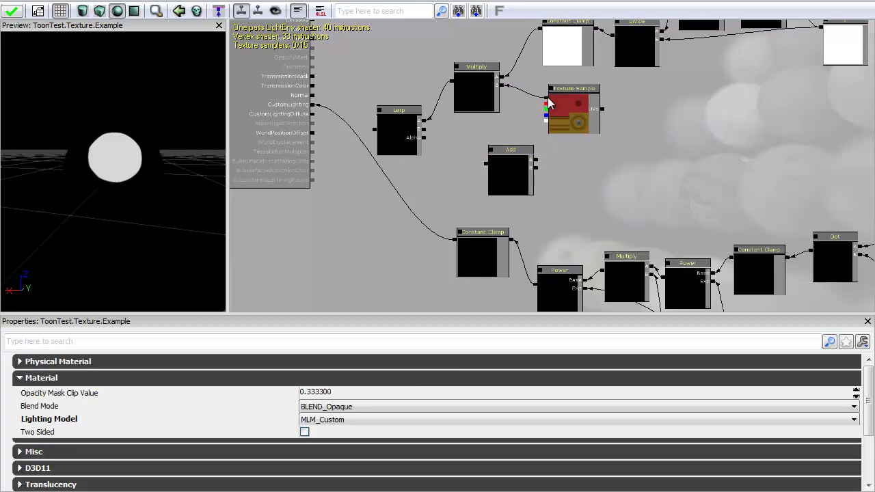
drag(545, 108, 537, 161)
Step: Create a Constant node beside the Add, connect it to the Add's B input, and set its value to 1
key(1)
click(579, 194)
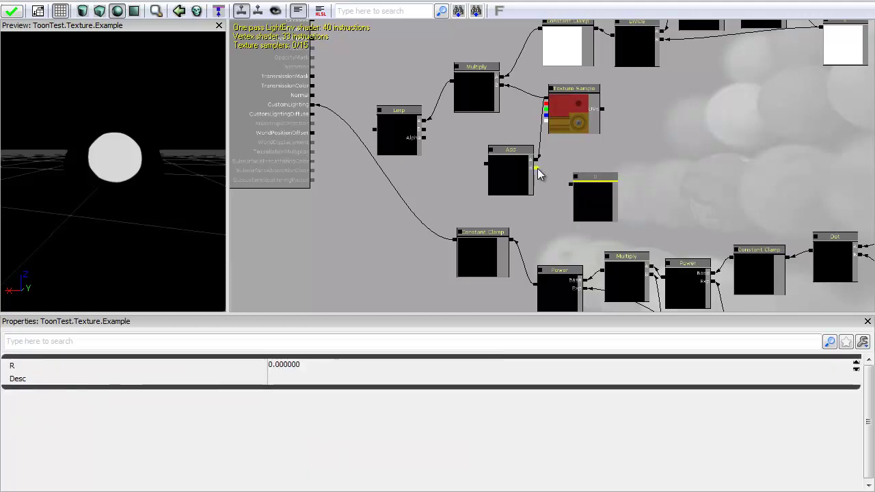
drag(537, 168, 575, 191)
click(559, 279)
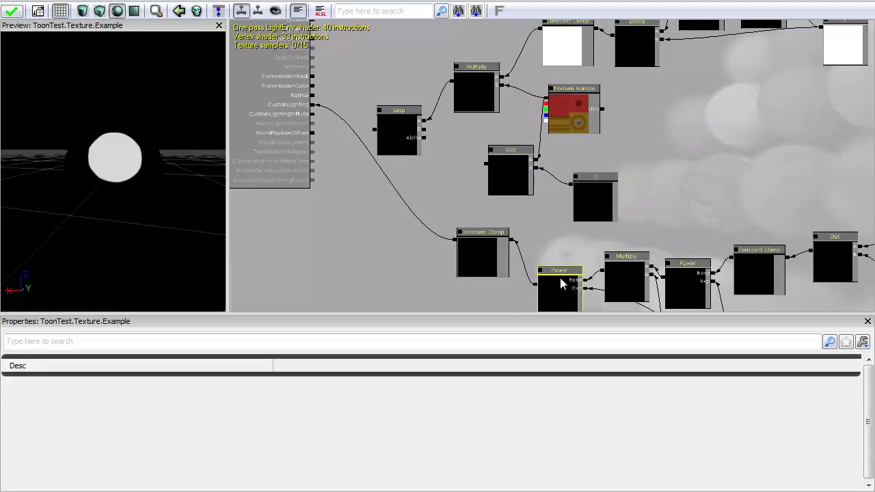
click(604, 188)
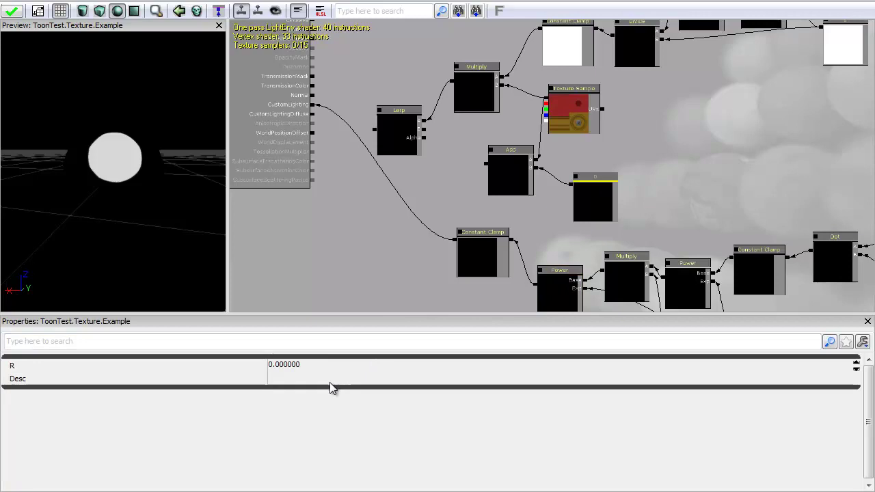
click(324, 368)
text(1)
key(Return)
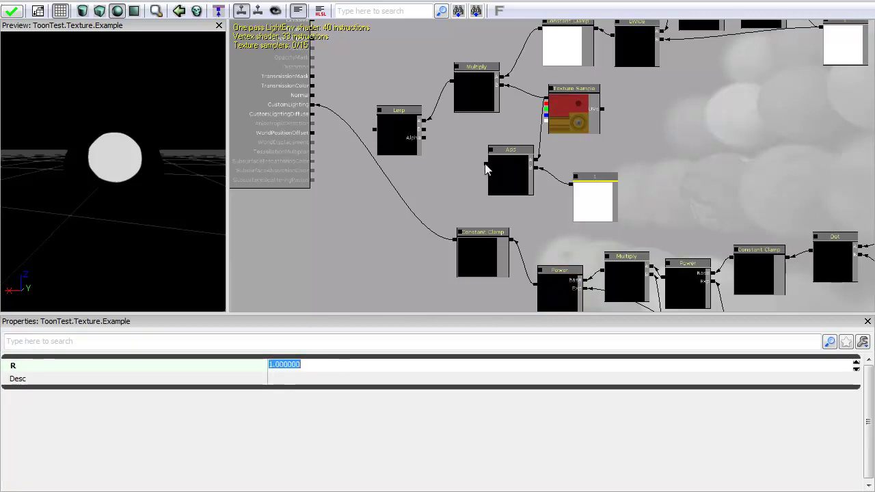
Step: Wire the Add into the Lerp's B, the specular chain's final Constant Clamp into its Alpha, and the Lerp's output into CustomLighting
drag(486, 164, 424, 130)
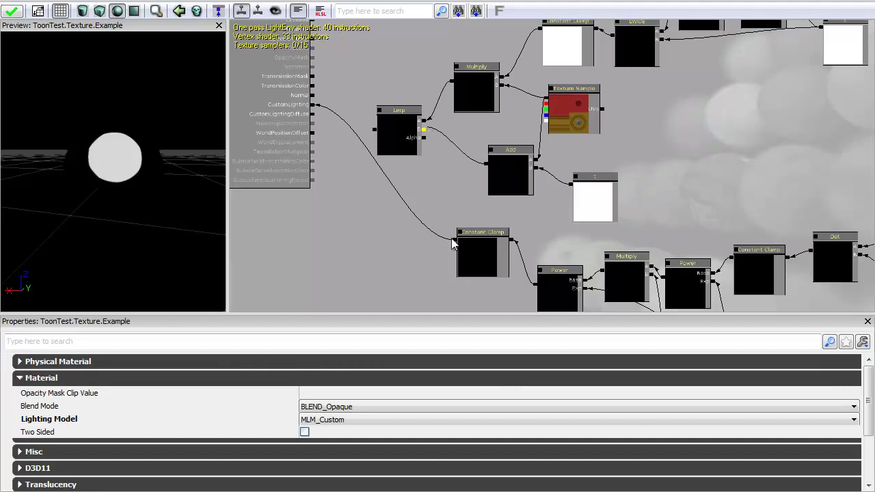
drag(455, 244, 424, 138)
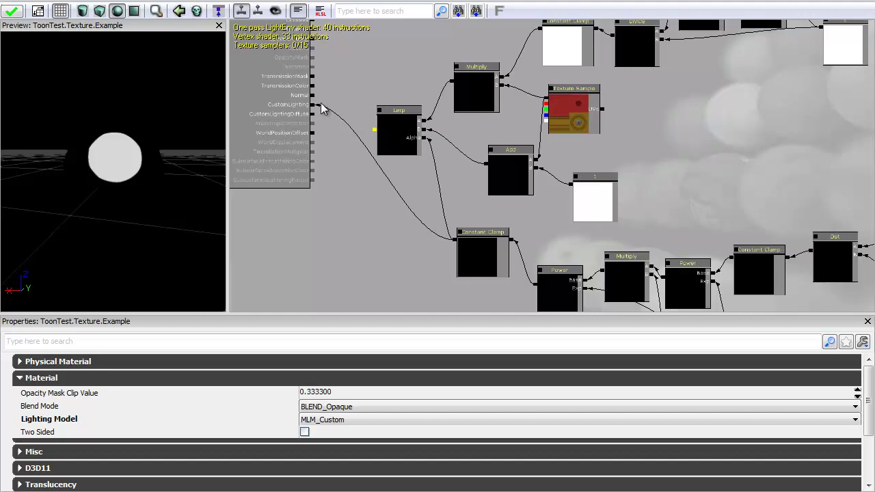
drag(374, 129, 315, 106)
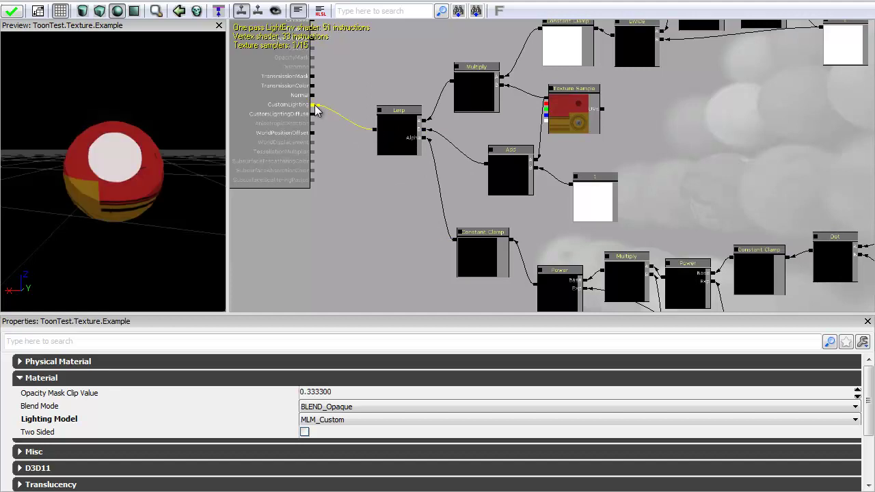
Step: Set the Constant feeding the Add to 0.1
drag(145, 167, 1, 219)
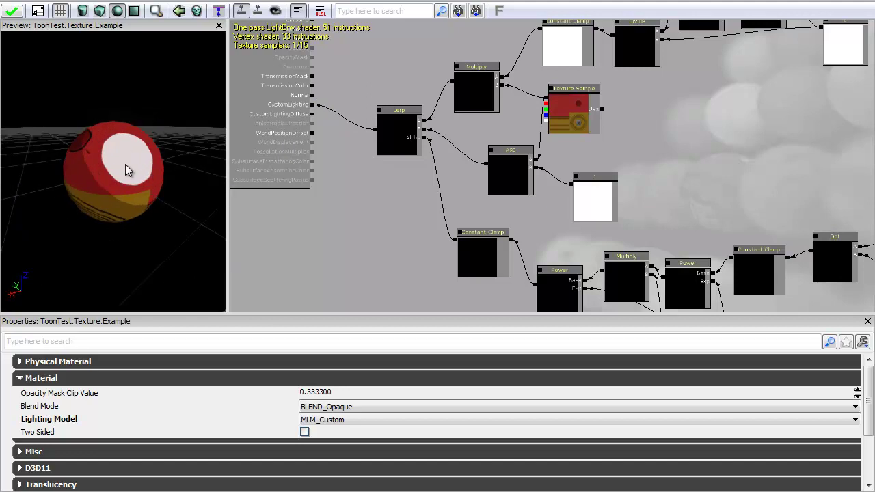
click(610, 188)
click(325, 361)
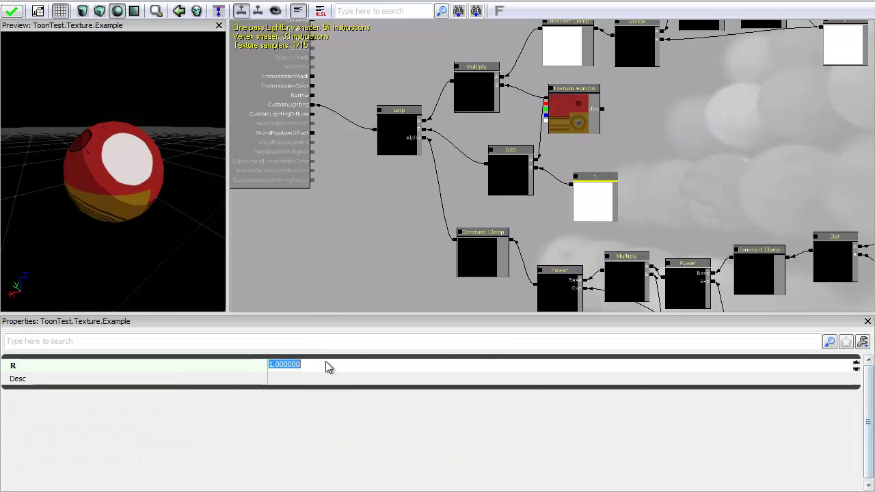
text(0.1)
key(Return)
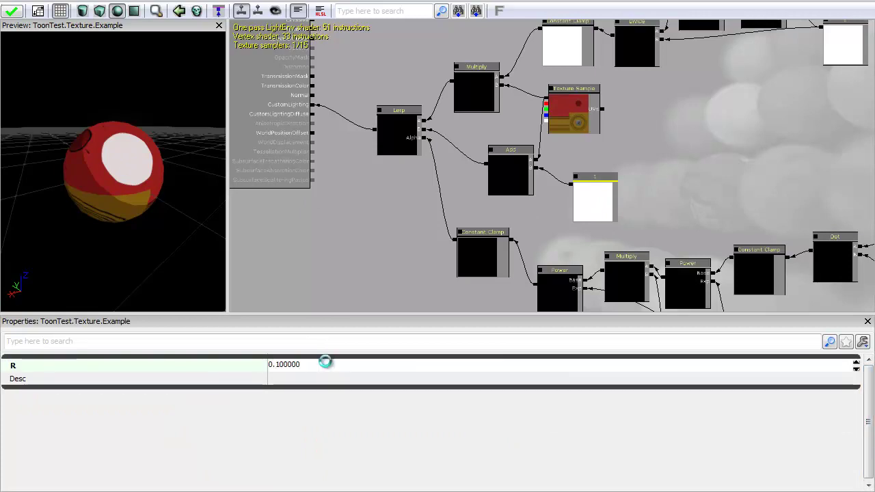
Step: Lower the Constant feeding the Add to 0.05 for a subtler highlight
click(325, 362)
text(.)
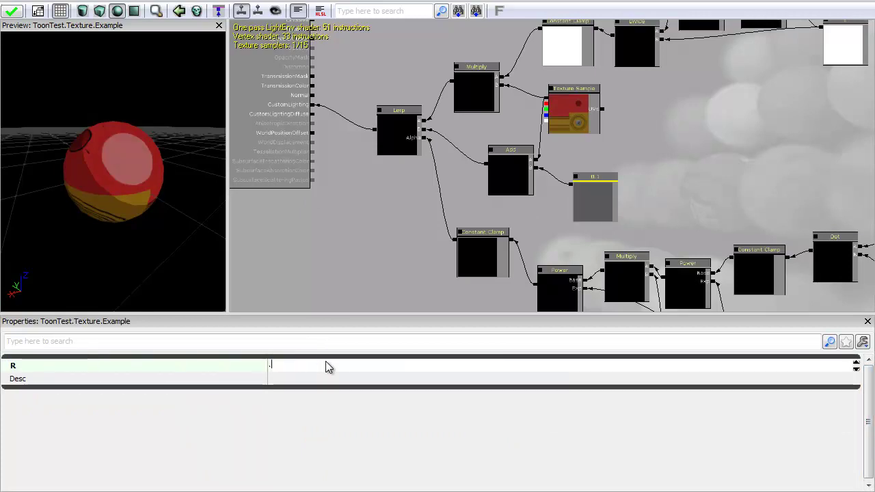
text(05)
key(Return)
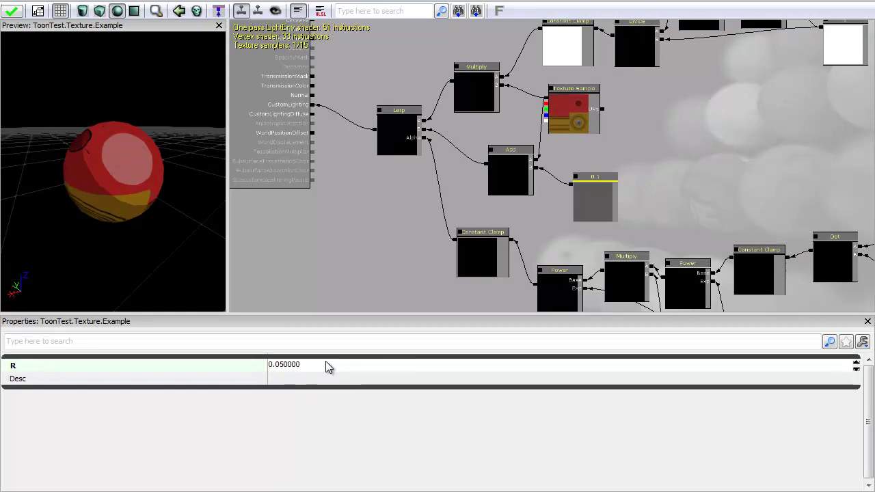
click(326, 364)
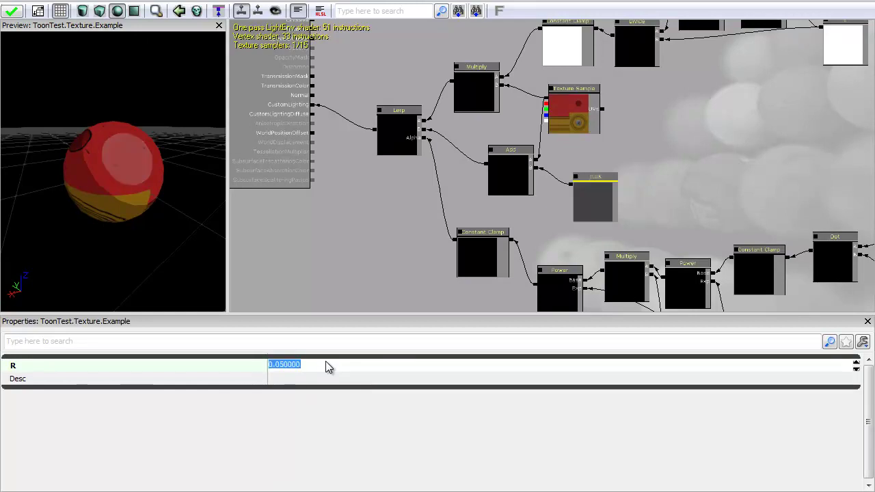
Step: Examine the blended specular highlight on the preview sphere from several angles, along with the complete node network
drag(186, 228, 686, 160)
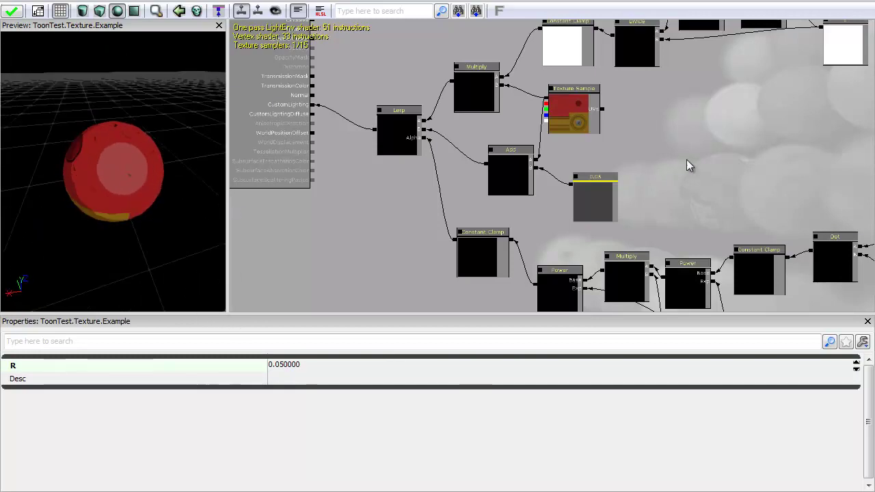
drag(523, 177, 501, 170)
scroll(557, 133, down, 3)
drag(560, 172, 496, 192)
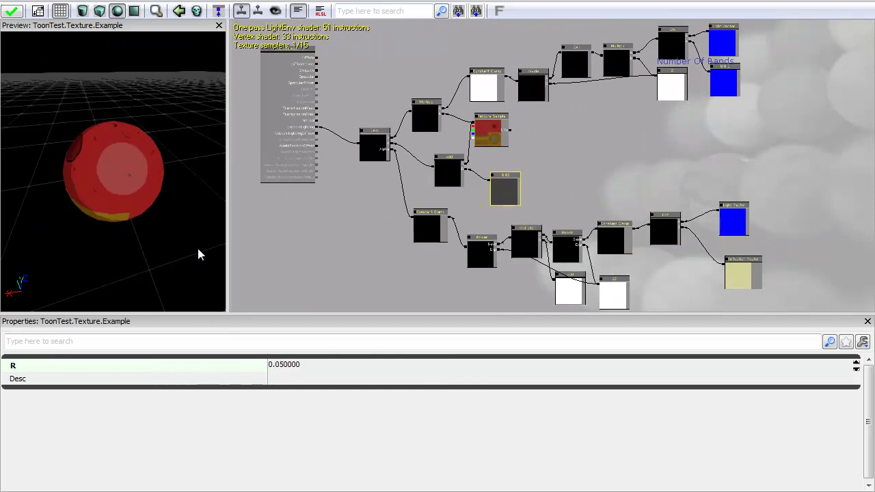
drag(197, 249, 135, 195)
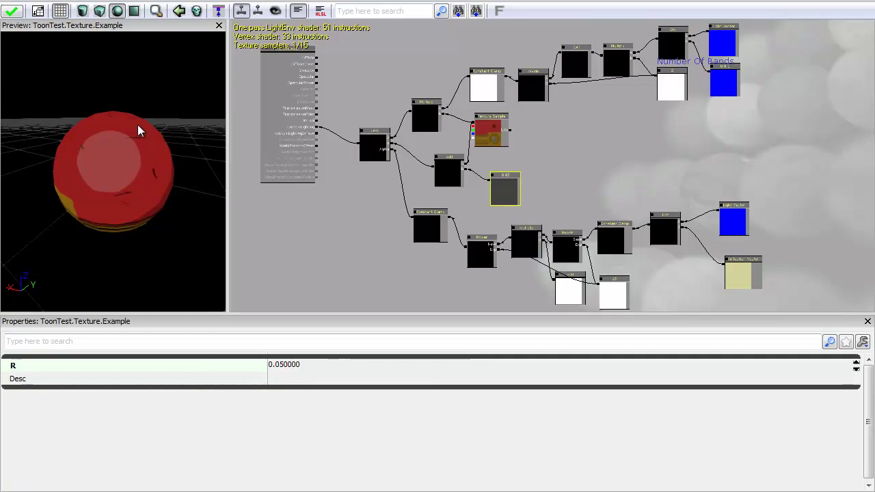
drag(143, 125, 227, 174)
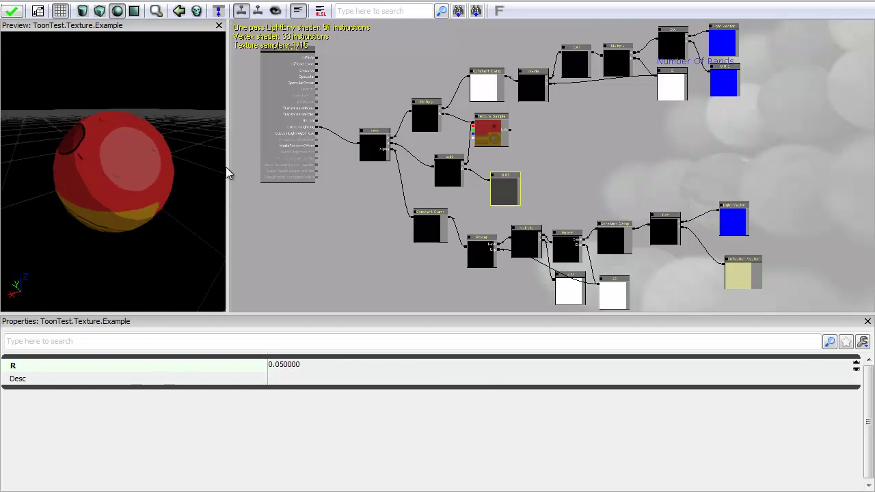